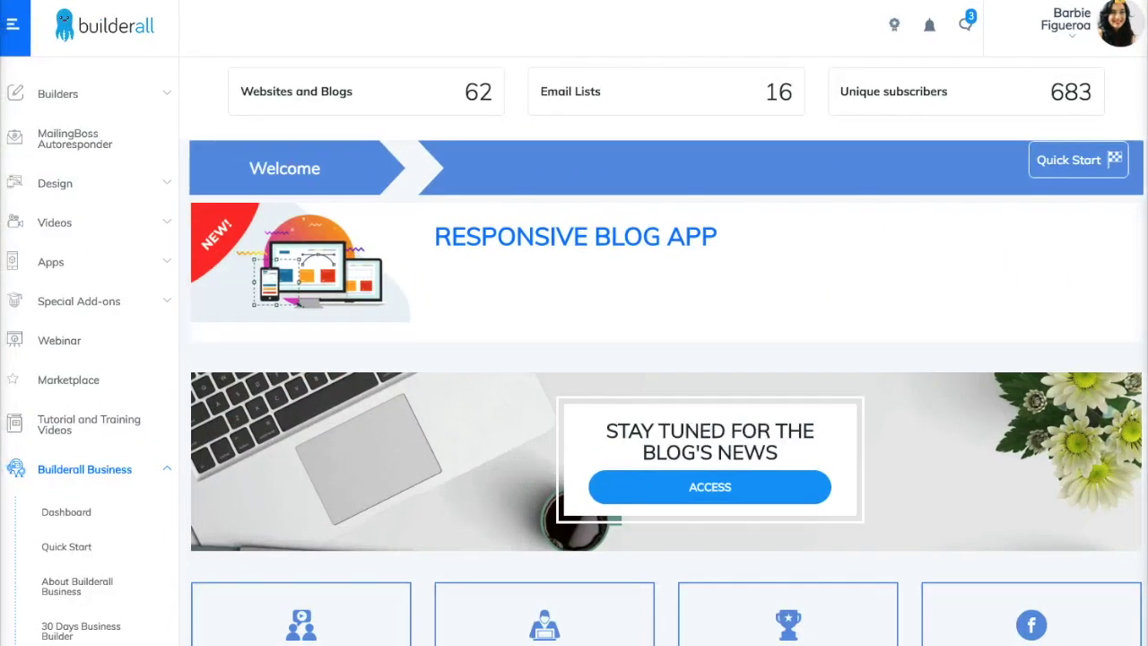
# Step: Open the Business Community page from the Builderall Business section
pyautogui.click(133, 474)
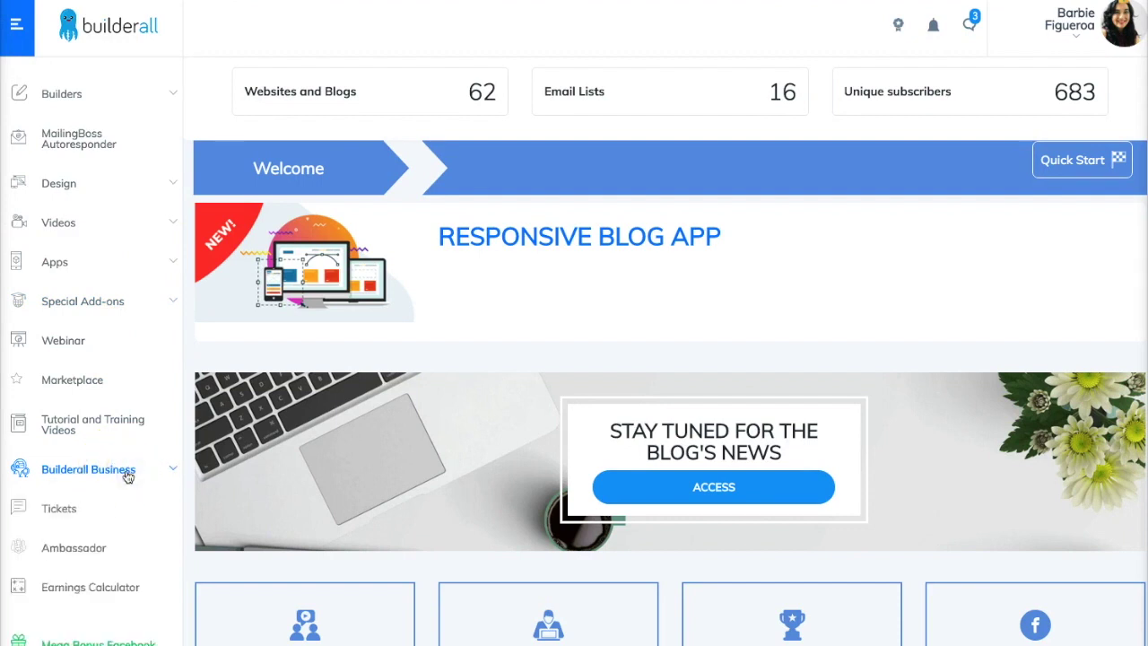
pyautogui.click(130, 472)
pyautogui.scroll(-2, 129, 477)
pyautogui.scroll(-4, 128, 476)
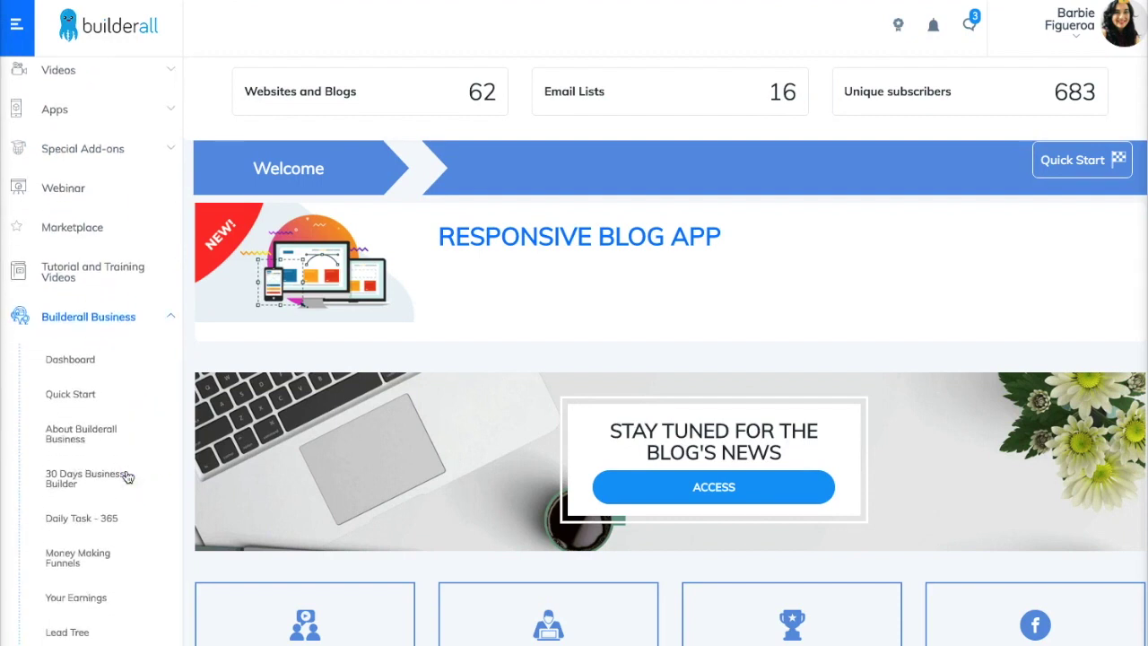
pyautogui.scroll(-2, 128, 477)
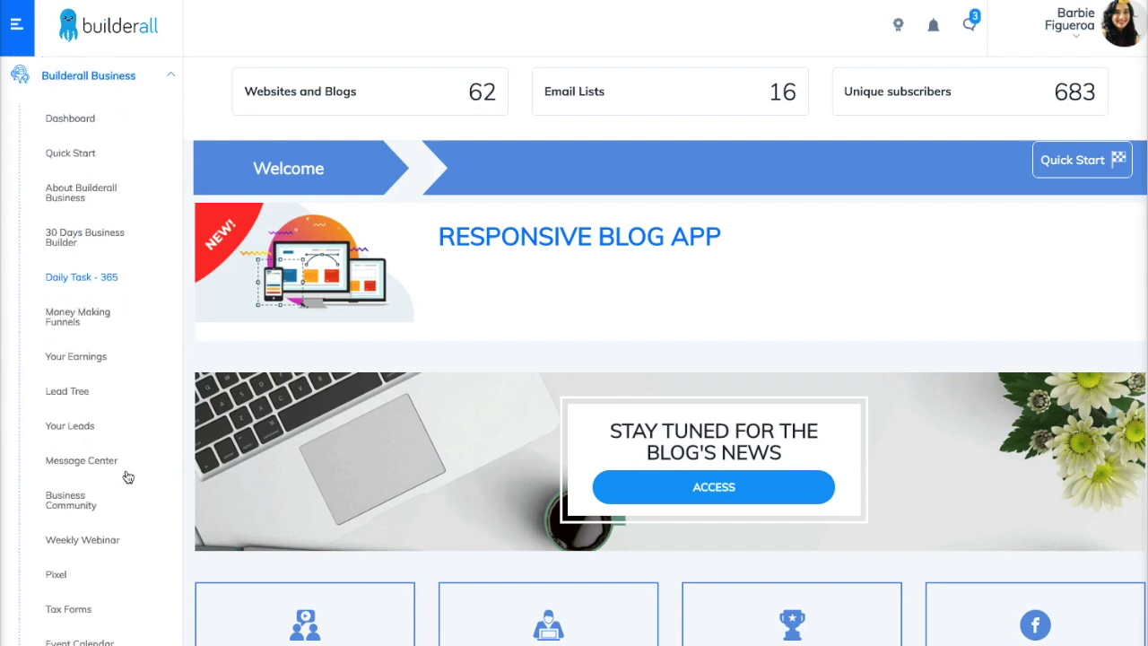
pyautogui.click(63, 504)
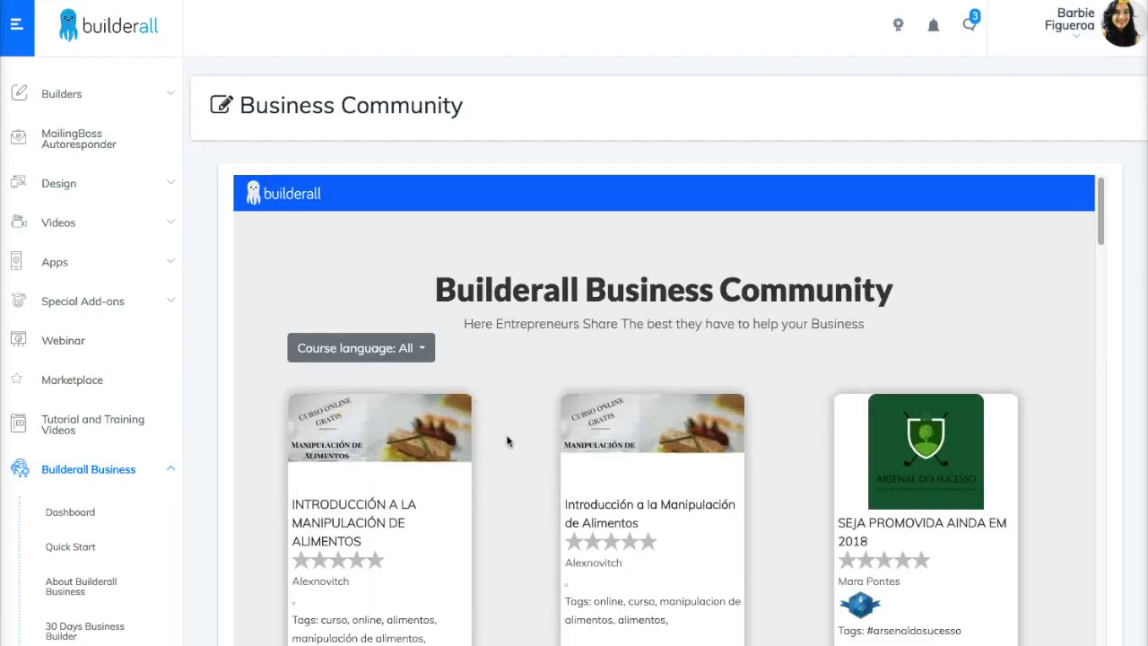
# Step: Browse the Business Community course cards down to the "3 Step Formula" lead generation course
pyautogui.scroll(-2, 507, 441)
pyautogui.scroll(-10, 506, 441)
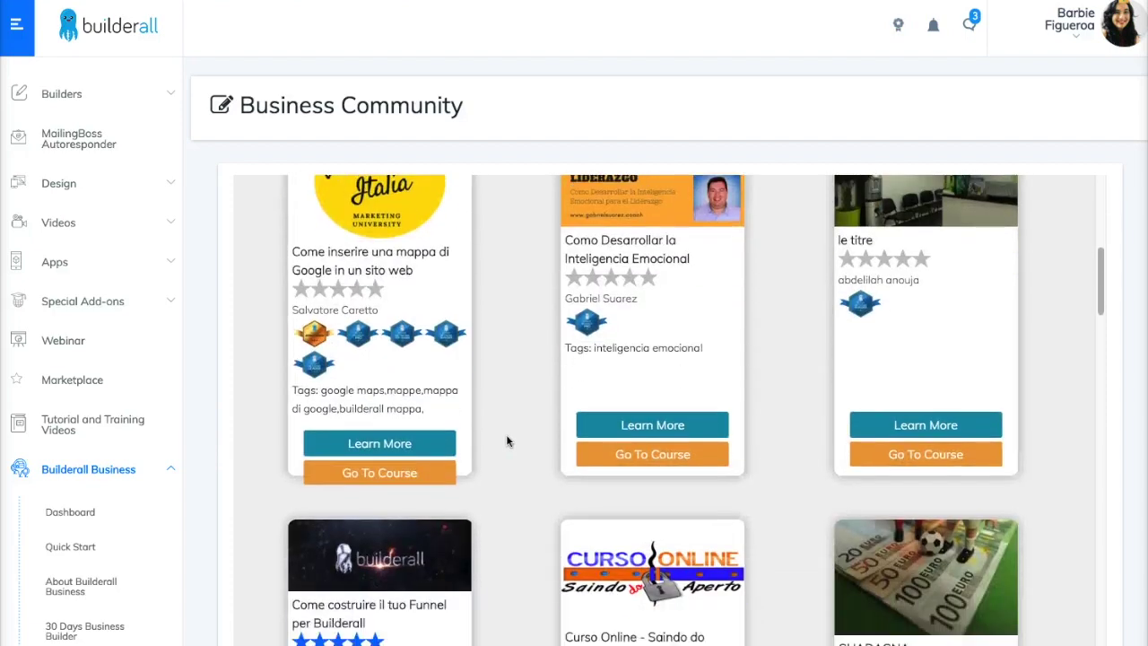
pyautogui.scroll(-12, 506, 440)
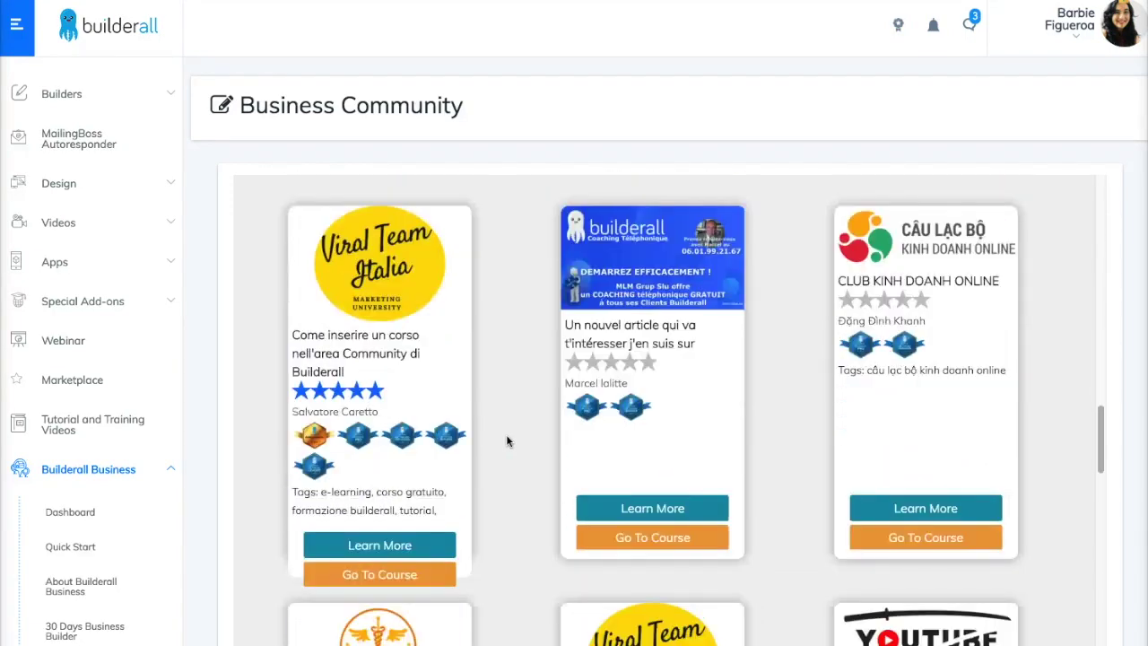
pyautogui.scroll(-10, 506, 440)
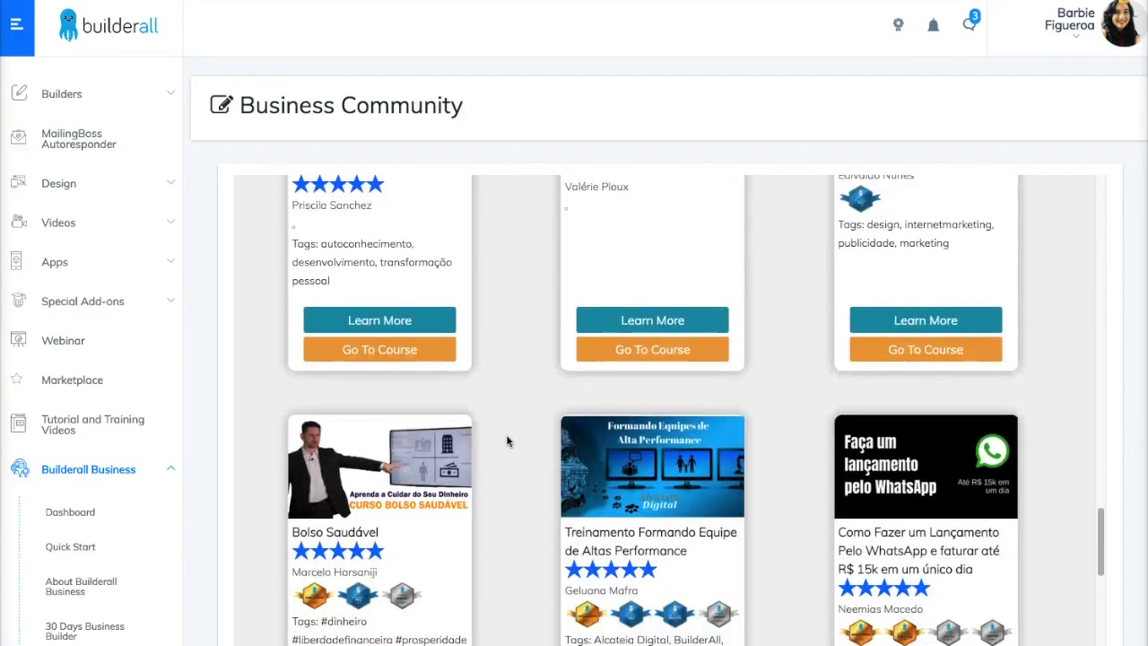
pyautogui.scroll(-8, 506, 441)
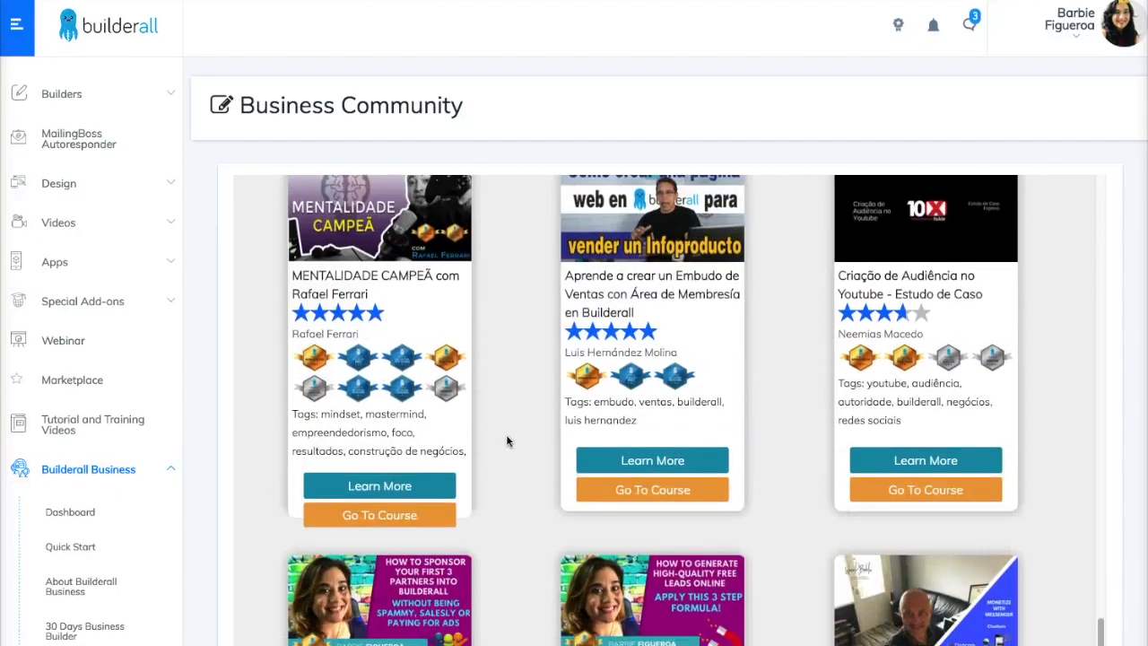
pyautogui.scroll(-1, 506, 441)
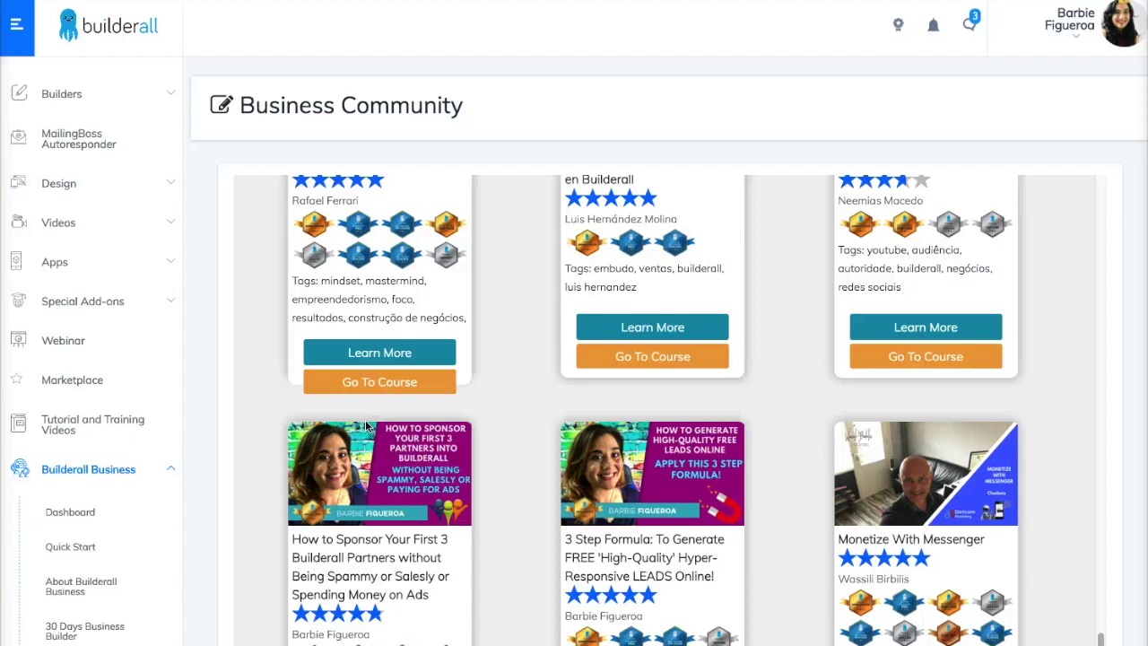
pyautogui.scroll(-1, 366, 427)
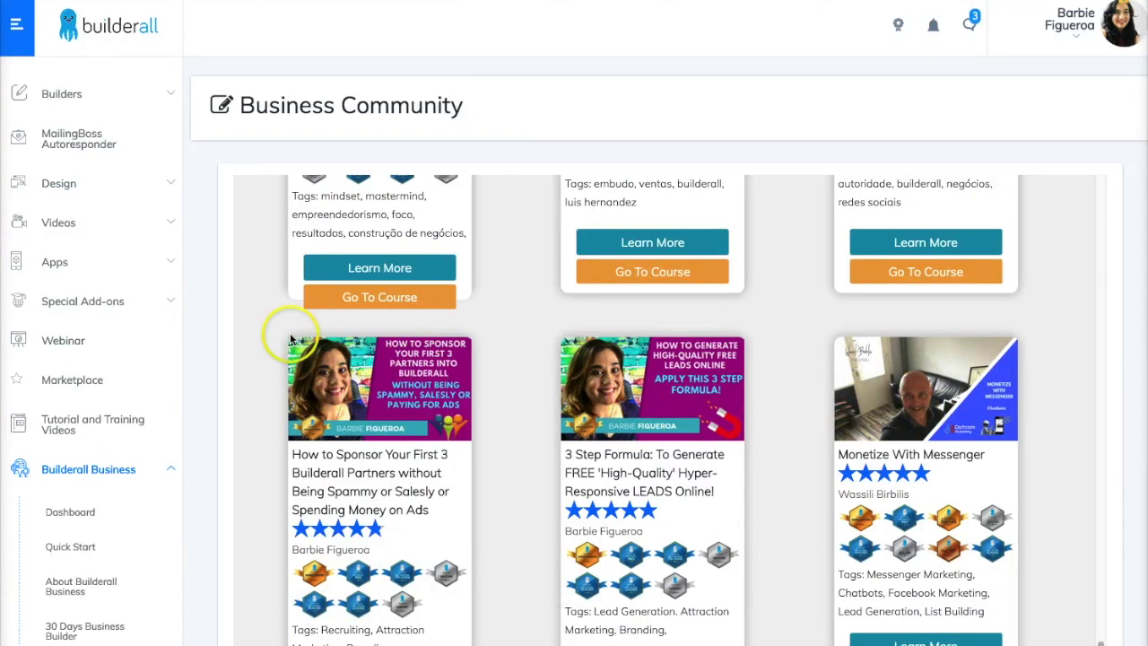
pyautogui.scroll(-1, 673, 547)
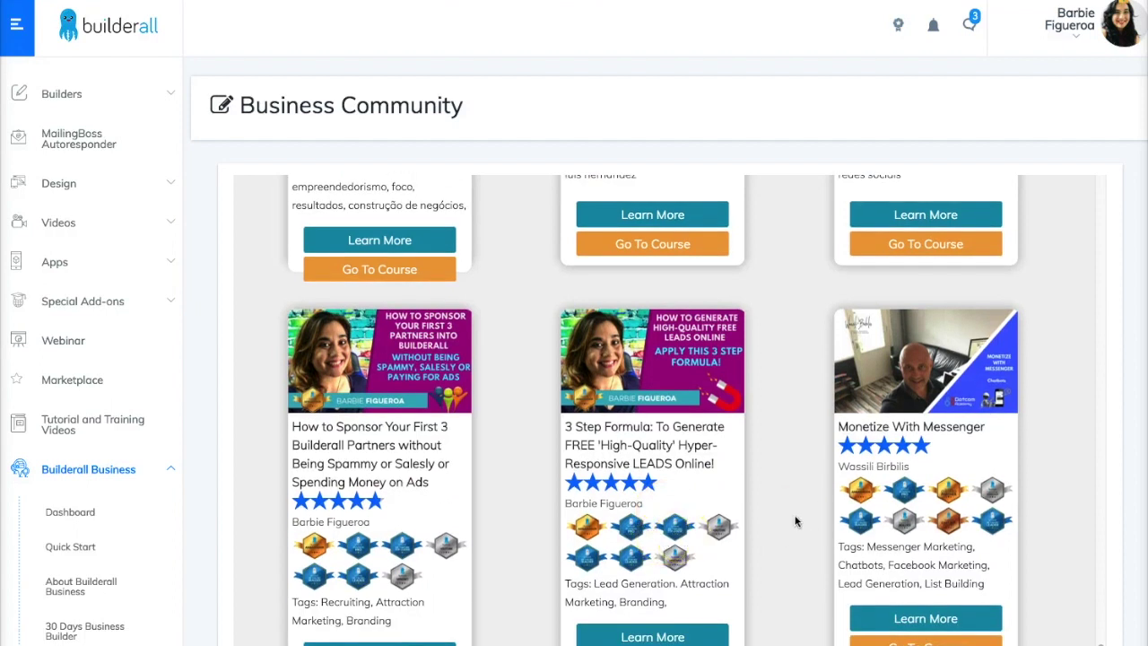
pyautogui.scroll(-1, 795, 523)
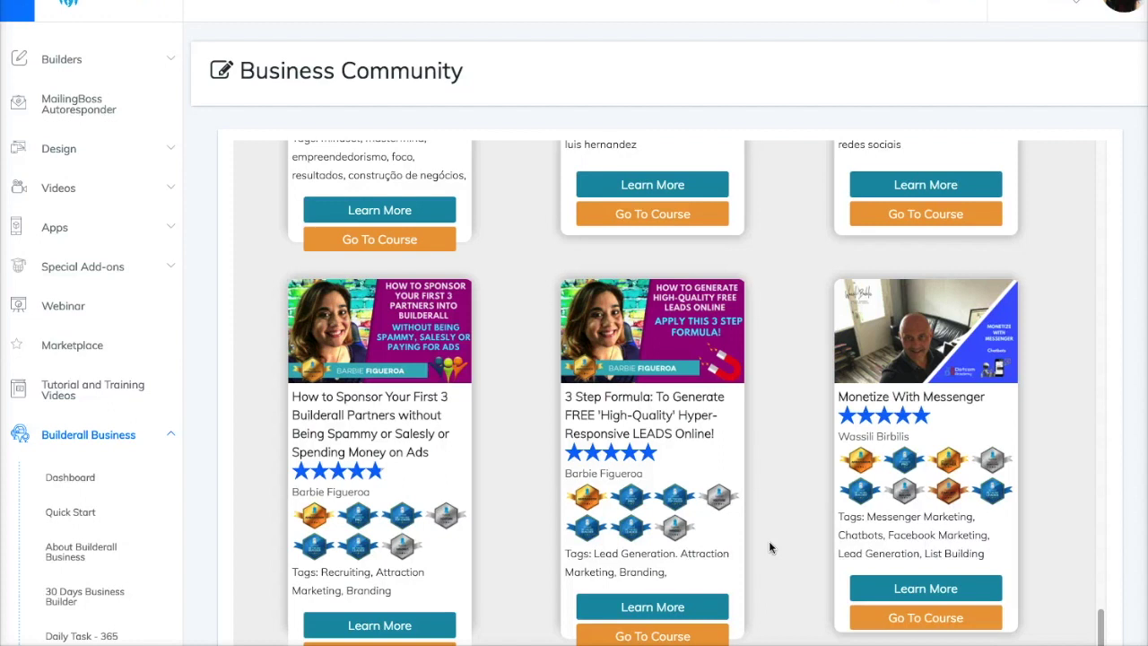
# Step: Go to the "3 Step Formula" course, open its video lesson, and look over the lesson's description and comments
pyautogui.click(654, 636)
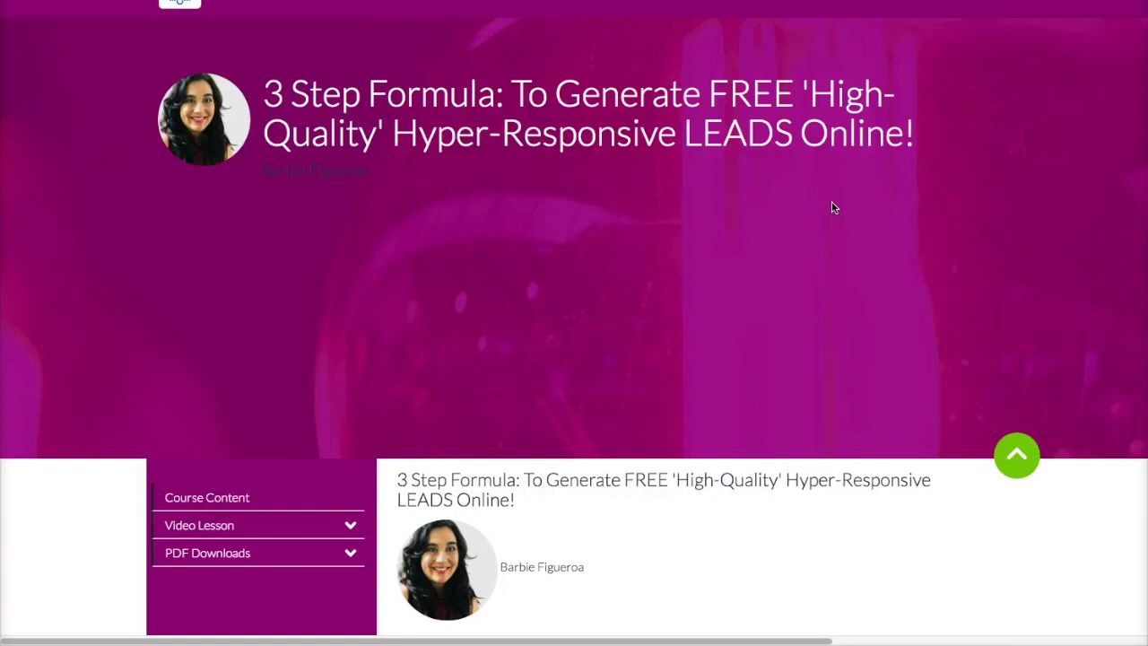
pyautogui.scroll(-1, 831, 201)
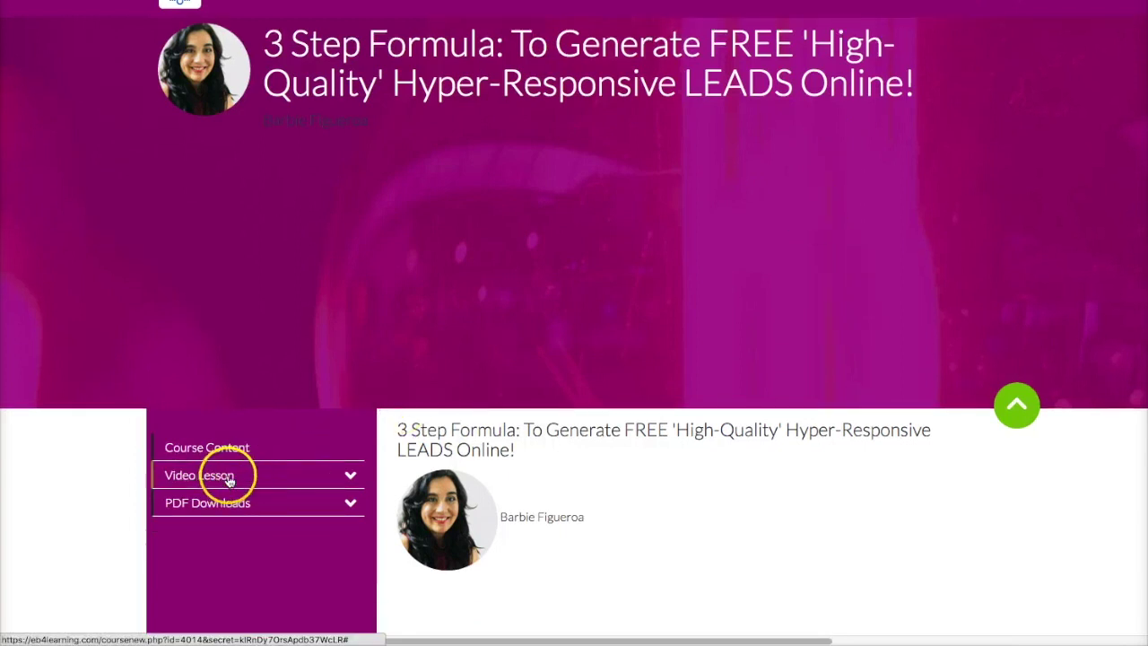
pyautogui.click(229, 478)
pyautogui.click(244, 511)
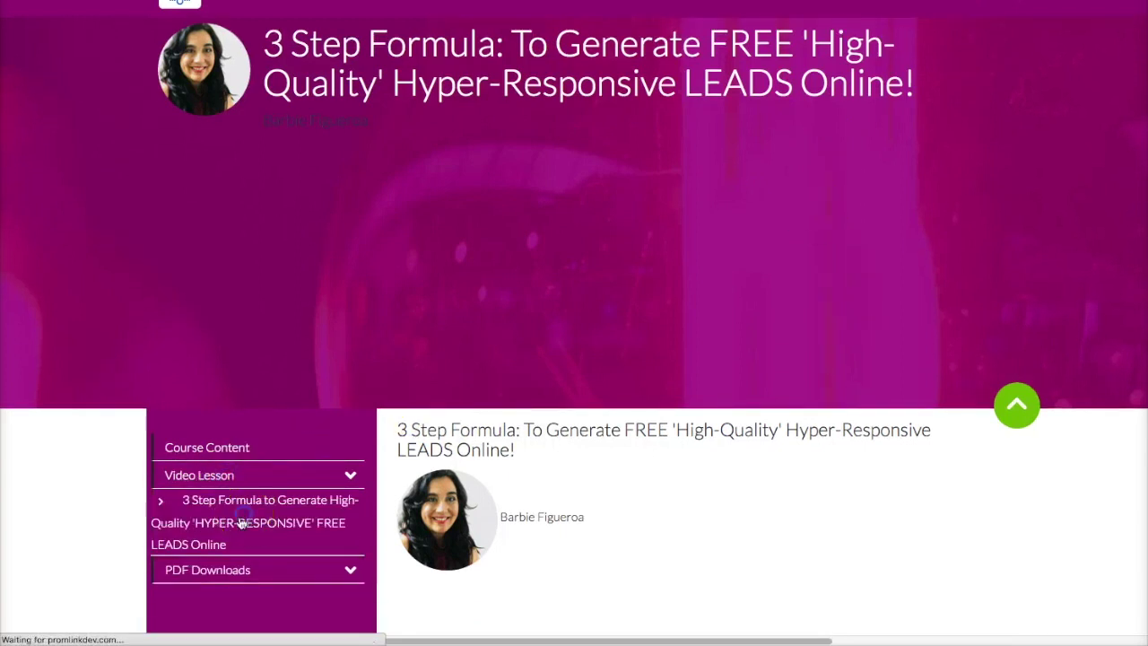
pyautogui.scroll(-3, 575, 386)
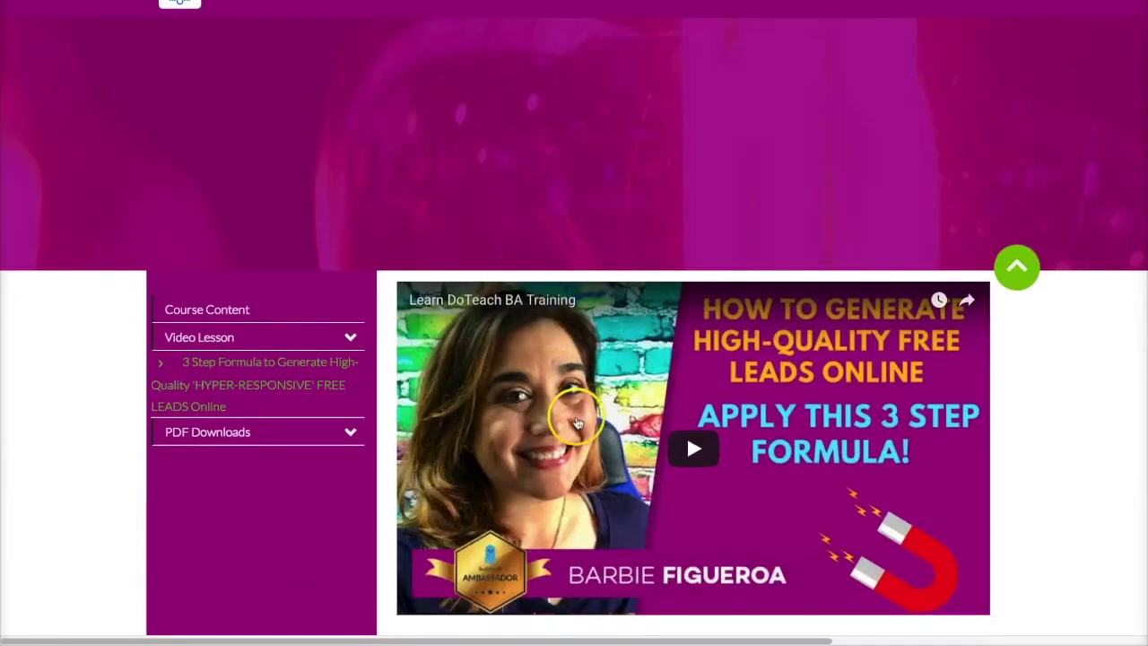
pyautogui.scroll(-3, 976, 429)
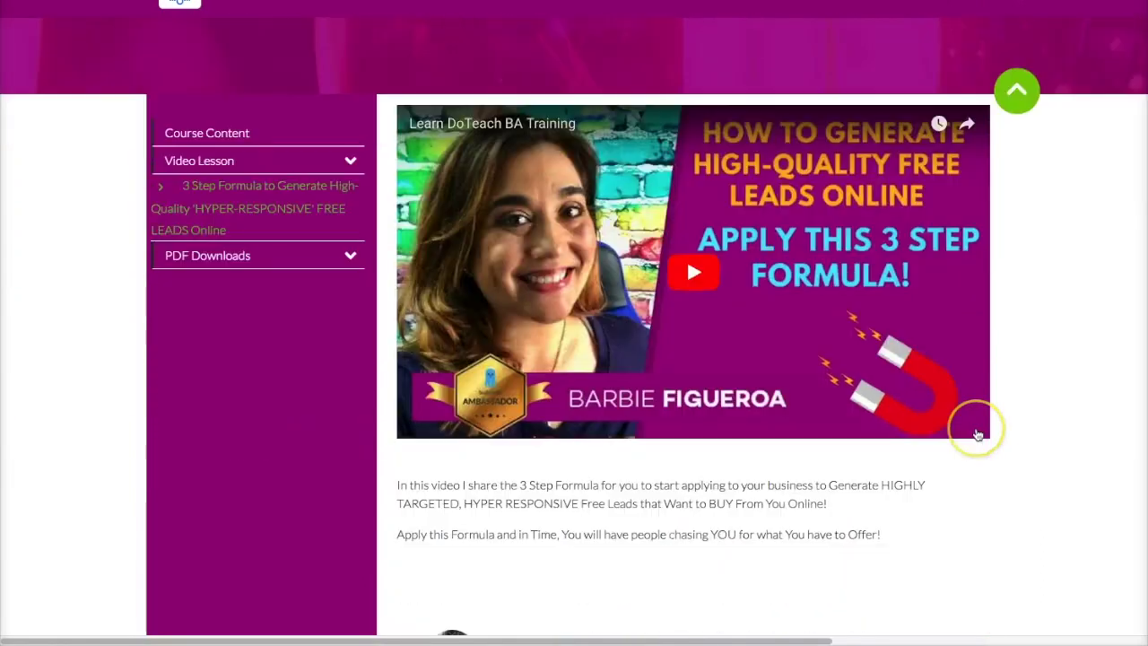
pyautogui.scroll(-4, 723, 495)
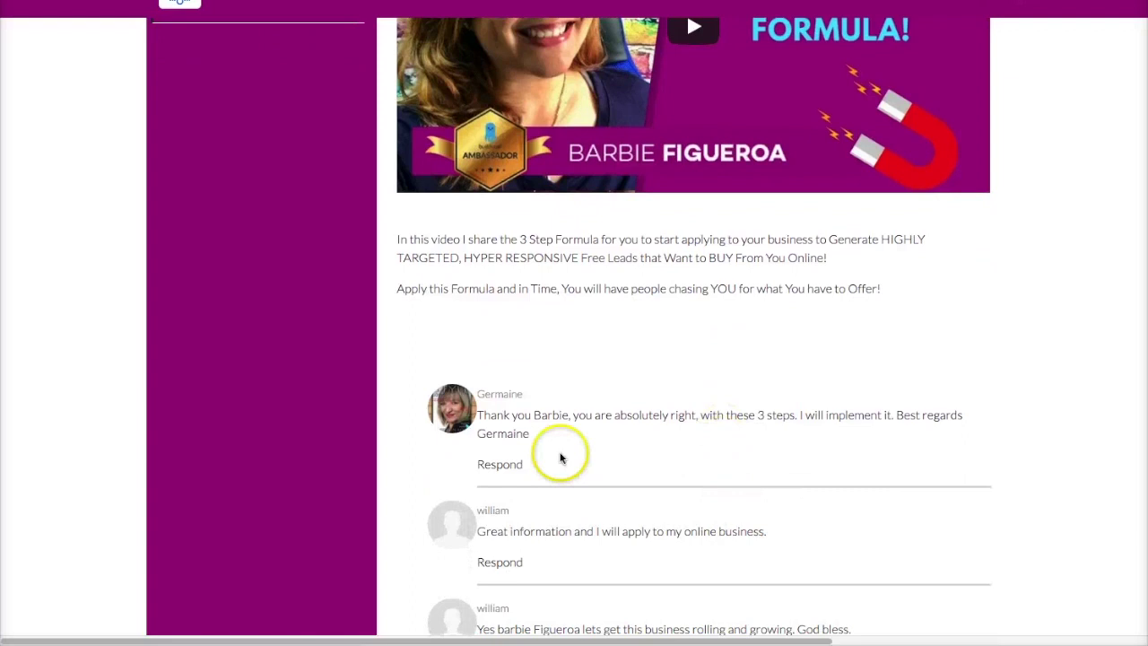
pyautogui.scroll(-4, 795, 525)
pyautogui.scroll(6, 674, 359)
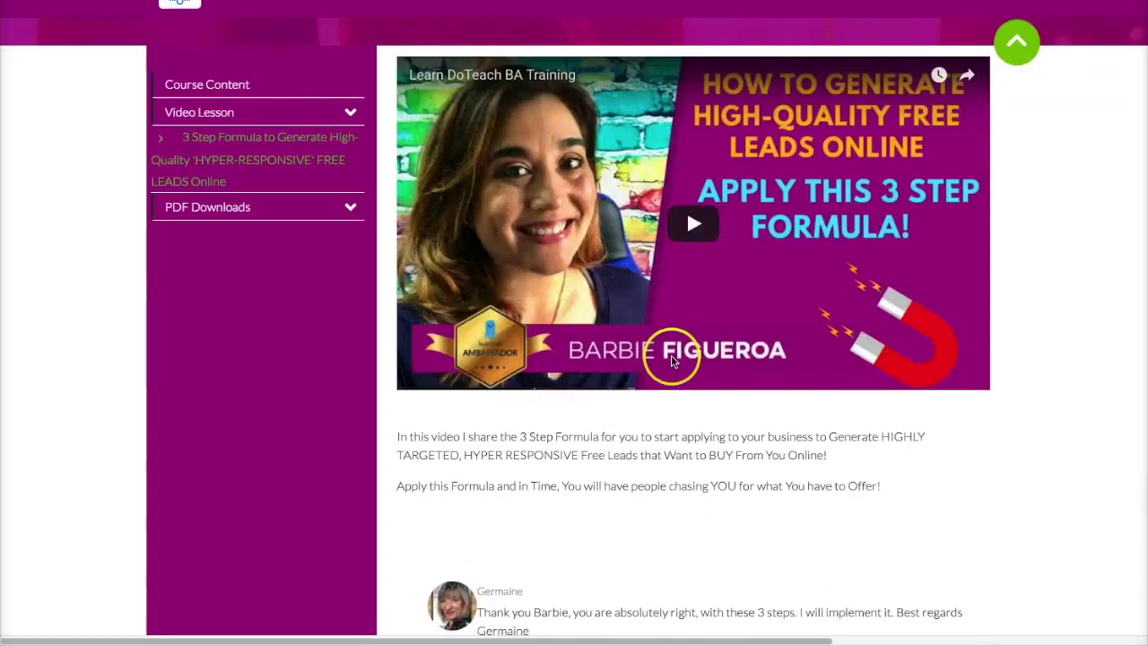
# Step: Open the Learn Do Teach - PDF Workbook lesson from the course's PDF downloads
pyautogui.scroll(3, 674, 359)
pyautogui.click(218, 368)
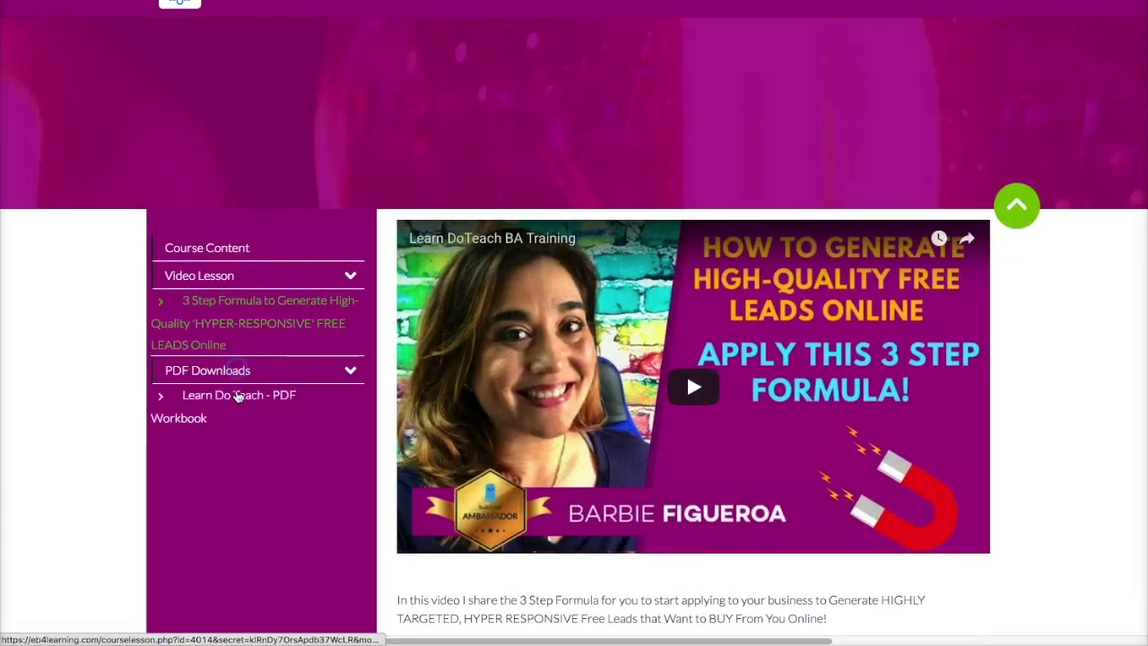
pyautogui.click(238, 397)
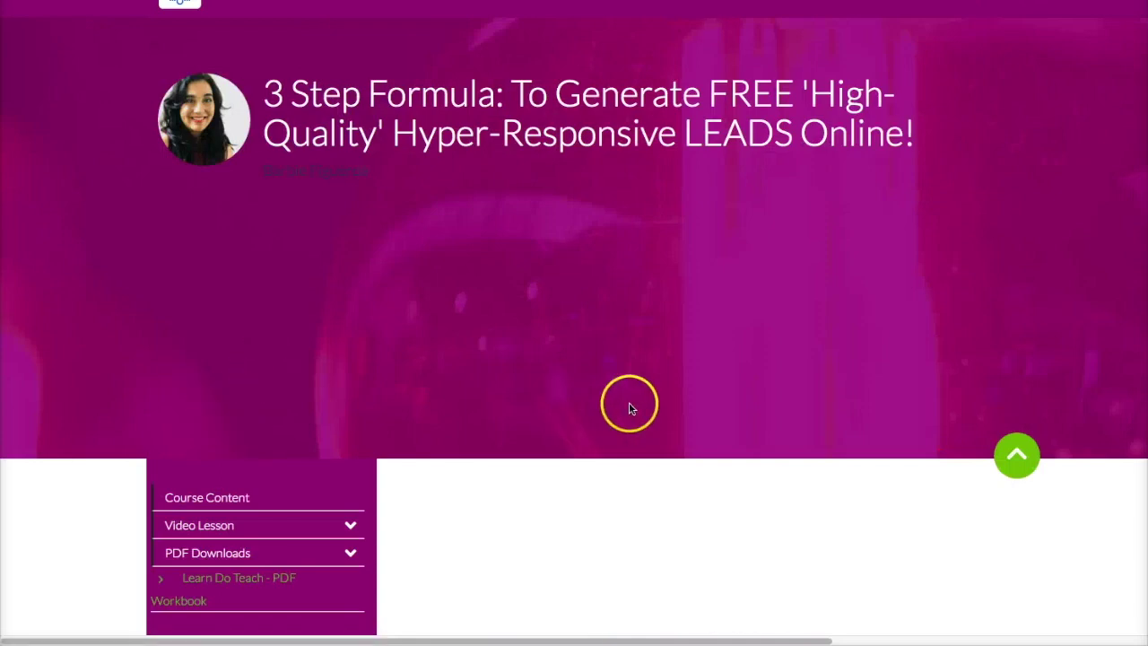
pyautogui.scroll(-5, 628, 408)
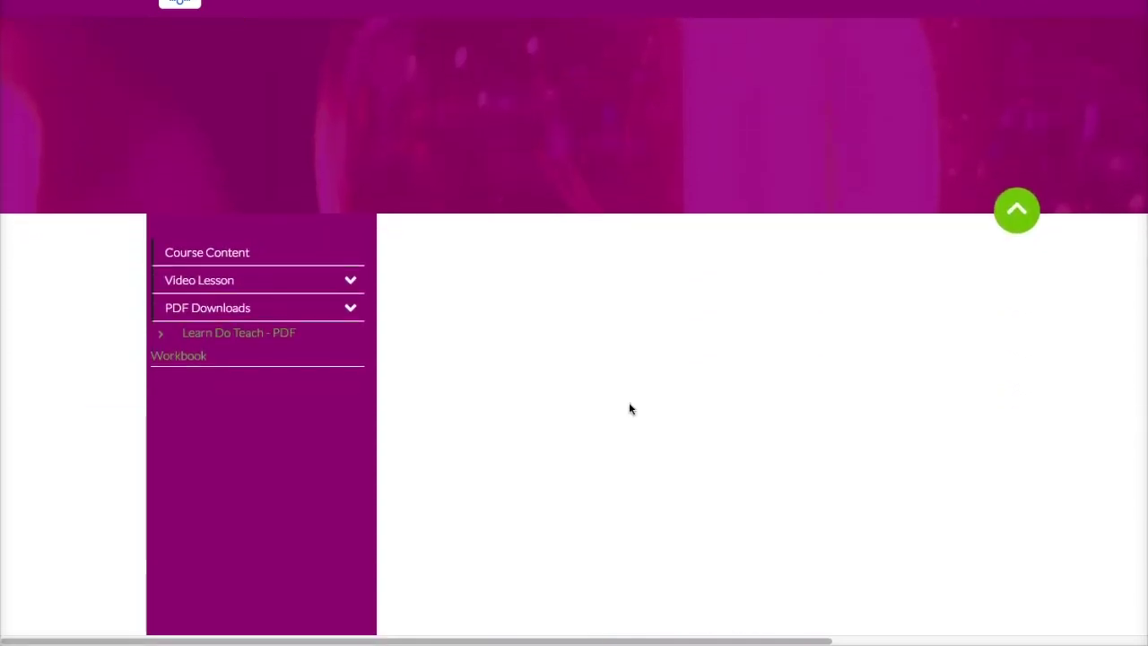
pyautogui.scroll(-3, 629, 408)
pyautogui.scroll(1, 629, 409)
pyautogui.click(305, 232)
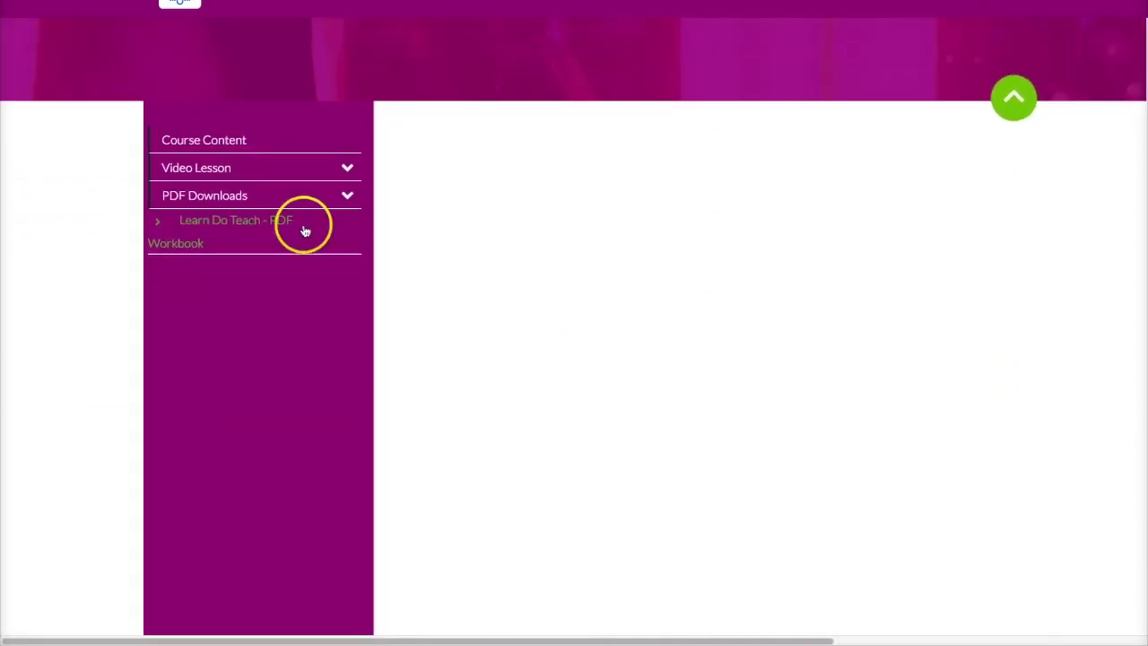
pyautogui.click(260, 235)
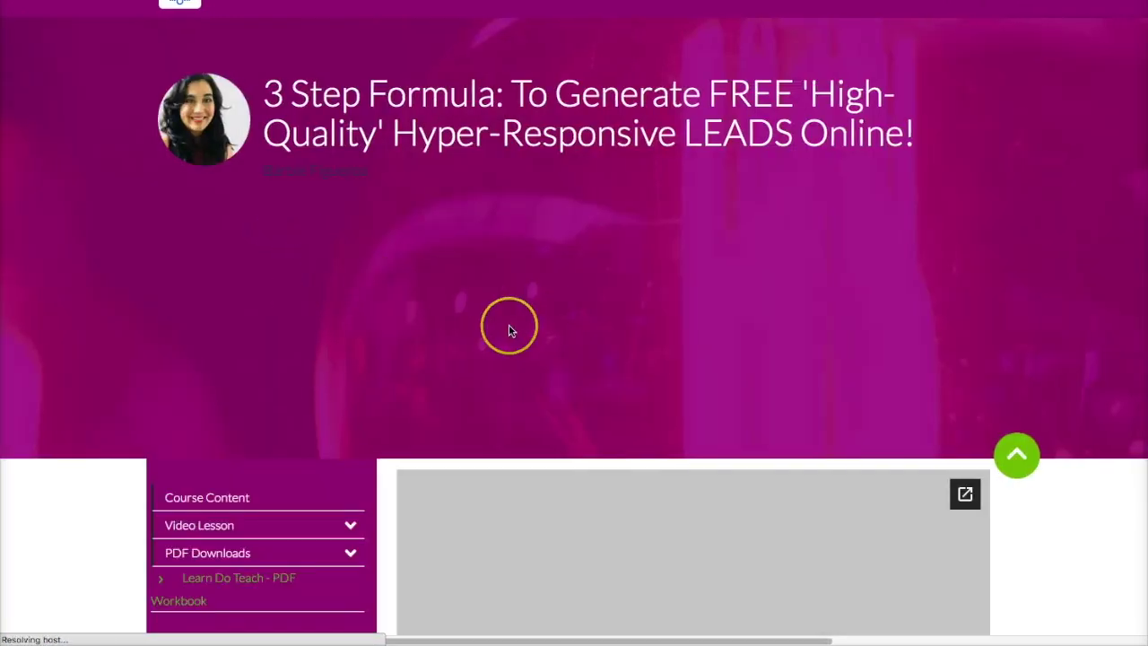
# Step: Examine the embedded Learn Do Teach workbook, its download entry and the comment area of the lesson
pyautogui.scroll(-3, 509, 331)
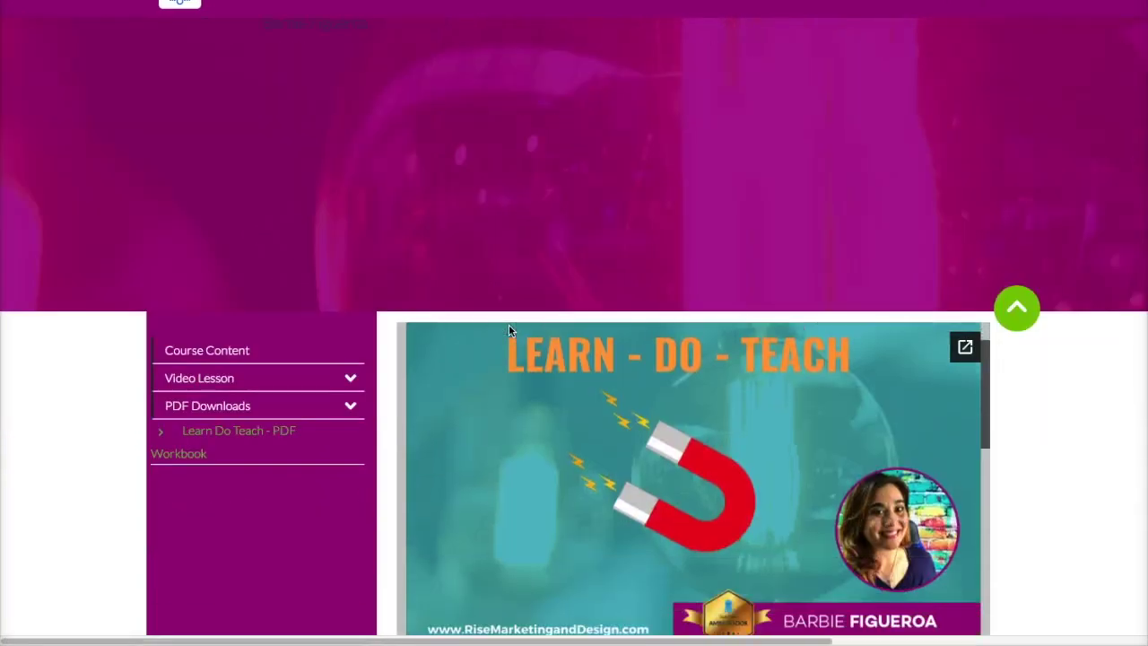
pyautogui.scroll(-1, 1039, 418)
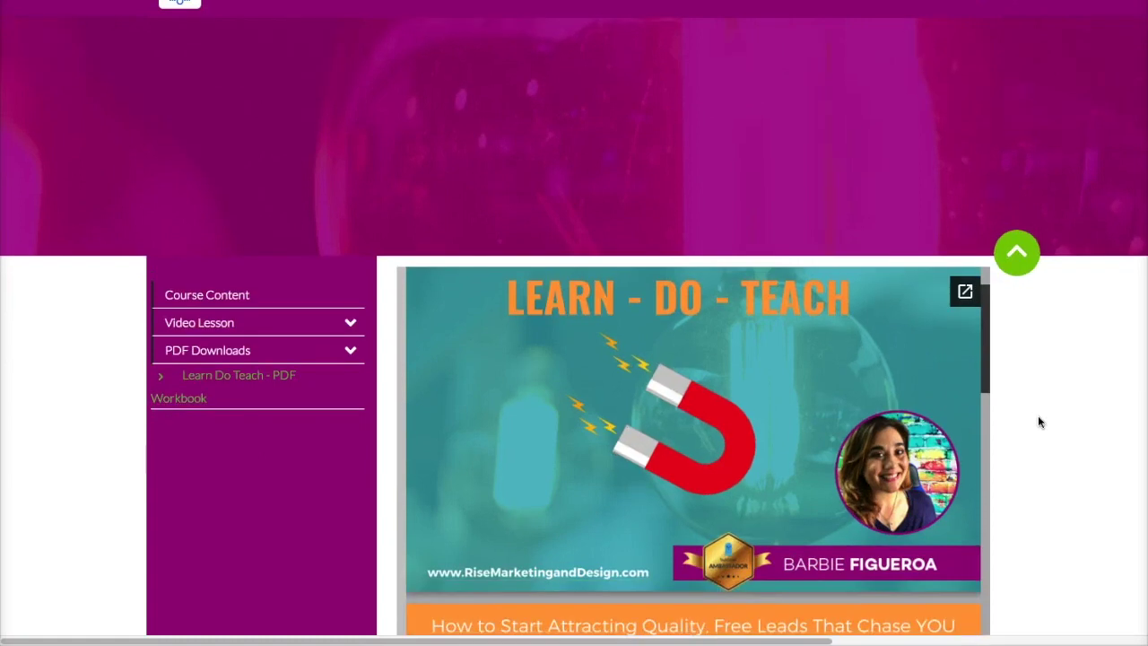
pyautogui.scroll(-2, 1039, 422)
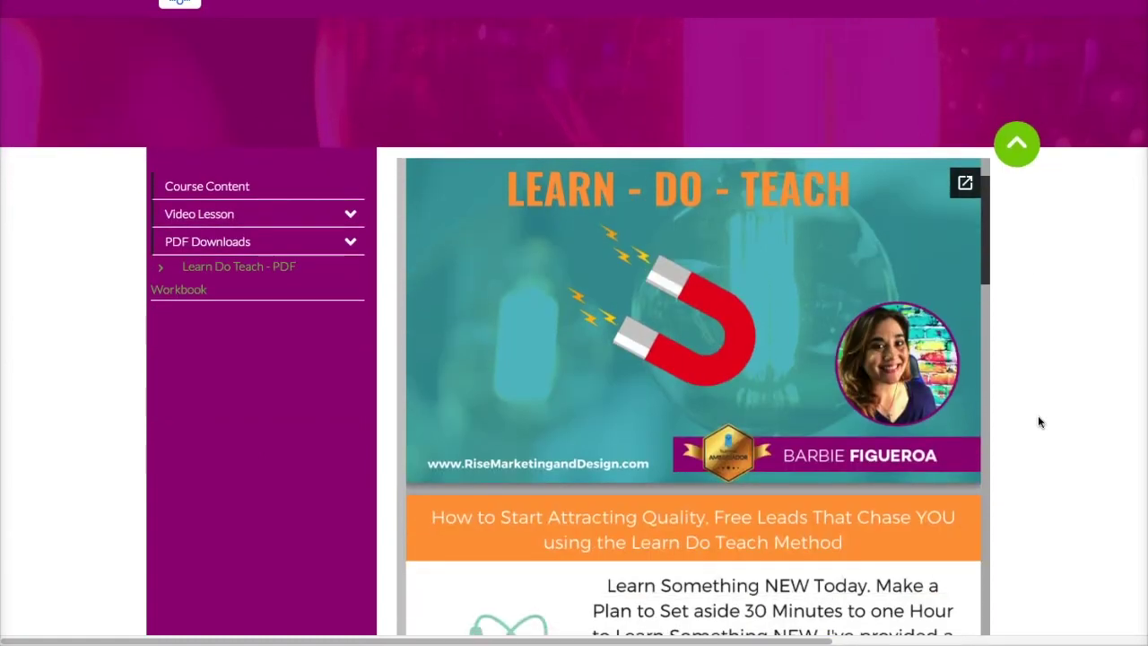
pyautogui.scroll(-4, 1039, 421)
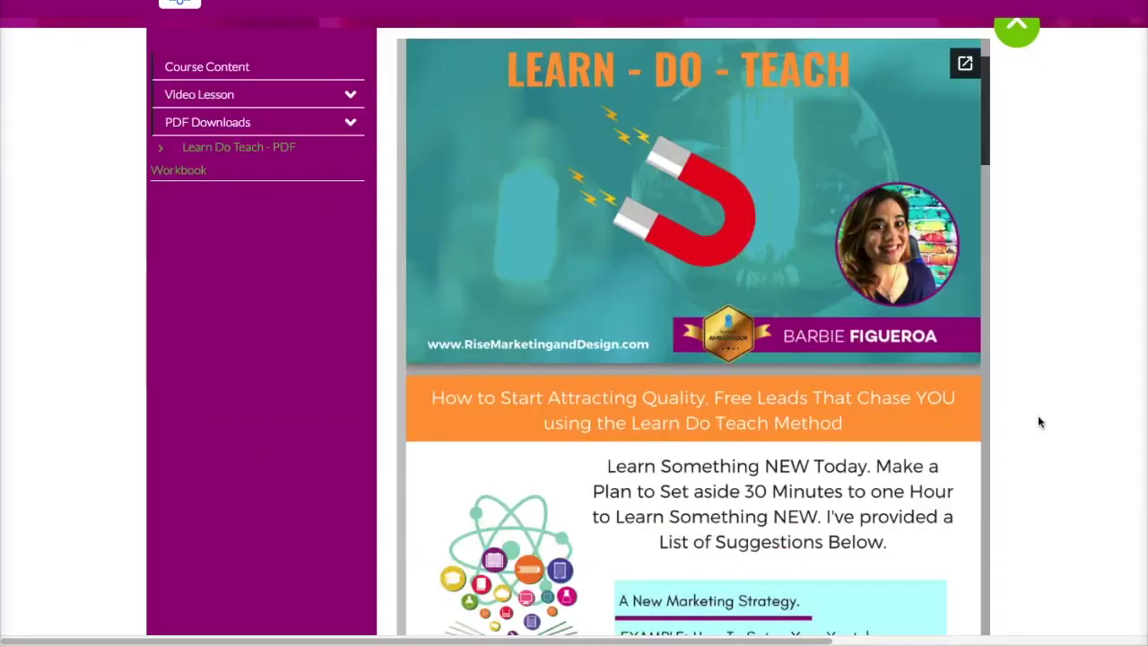
pyautogui.scroll(-4, 1038, 457)
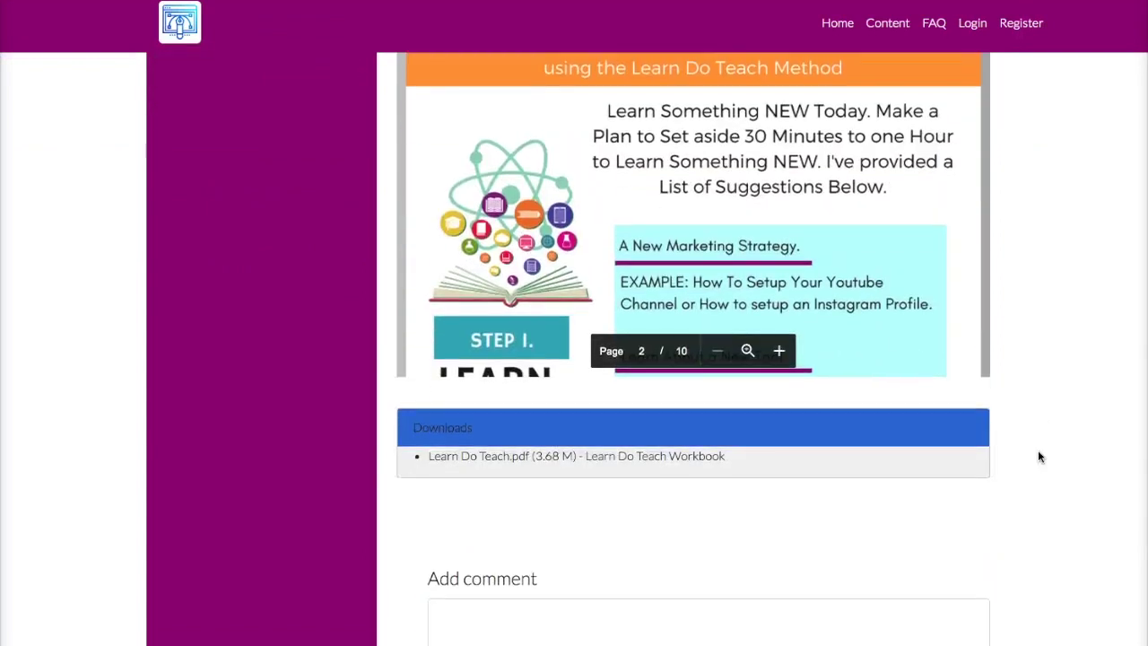
pyautogui.scroll(8, 1039, 457)
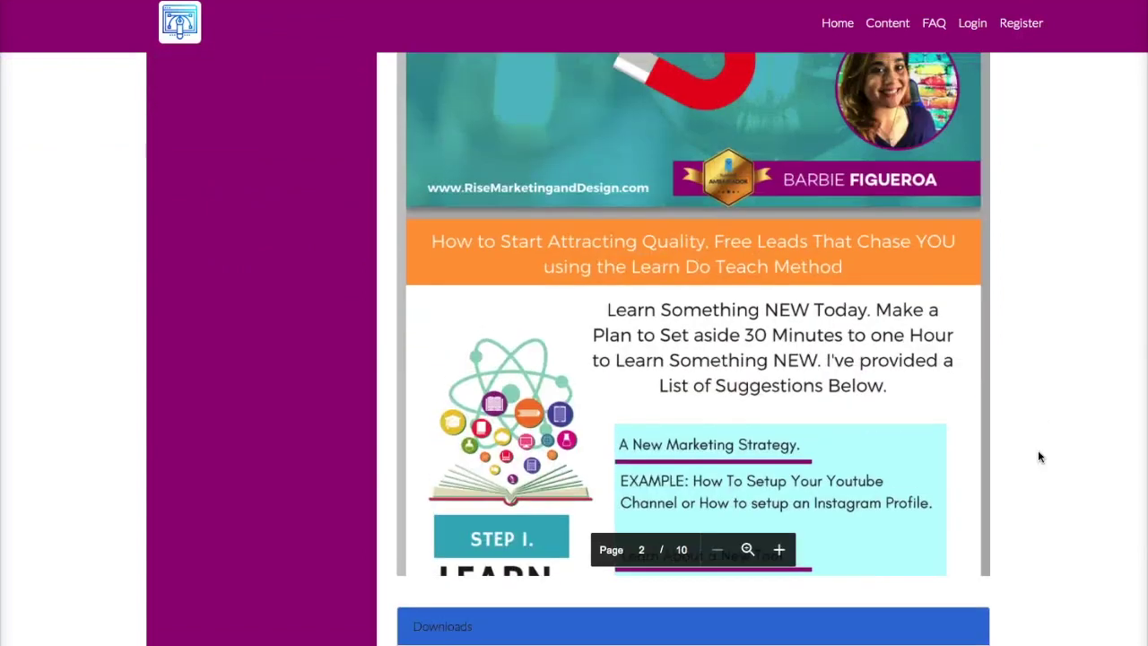
pyautogui.scroll(5, 1038, 458)
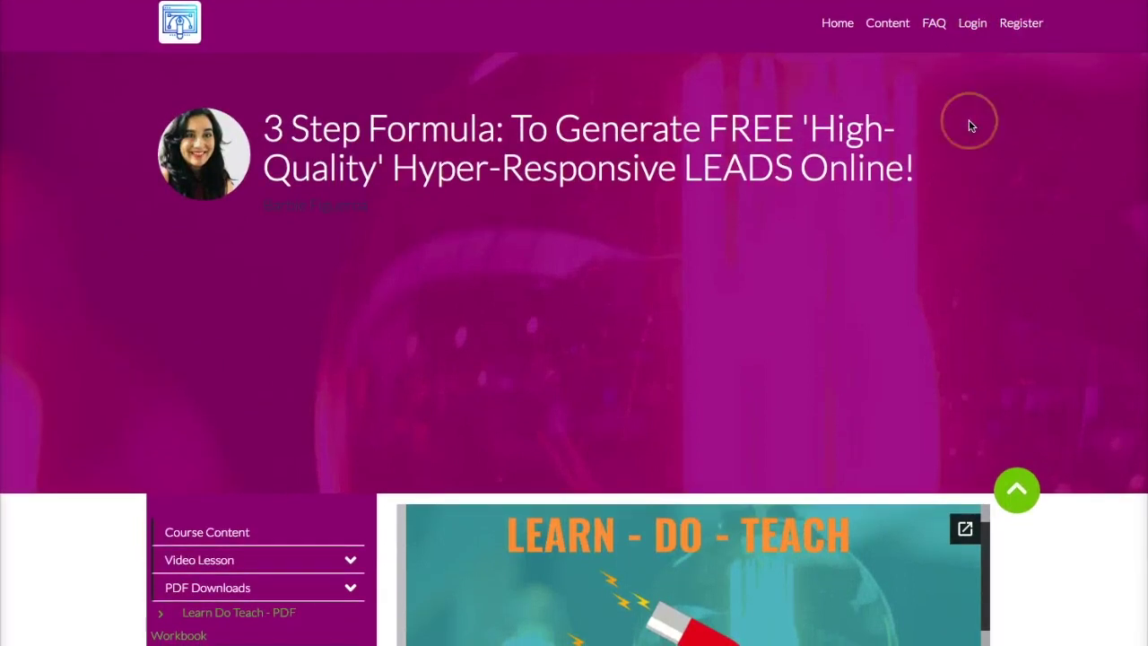
# Step: Open the course's registration form and examine its Name, E-mail and Password fields and submission option
pyautogui.click(1025, 31)
pyautogui.scroll(-3, 703, 390)
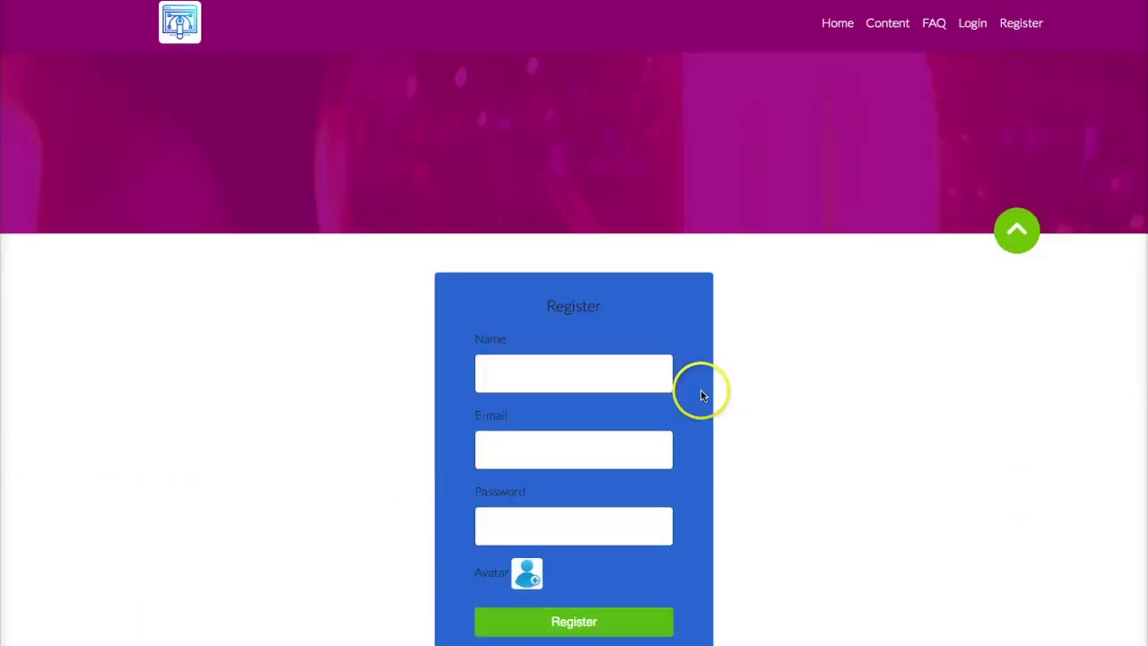
pyautogui.click(505, 363)
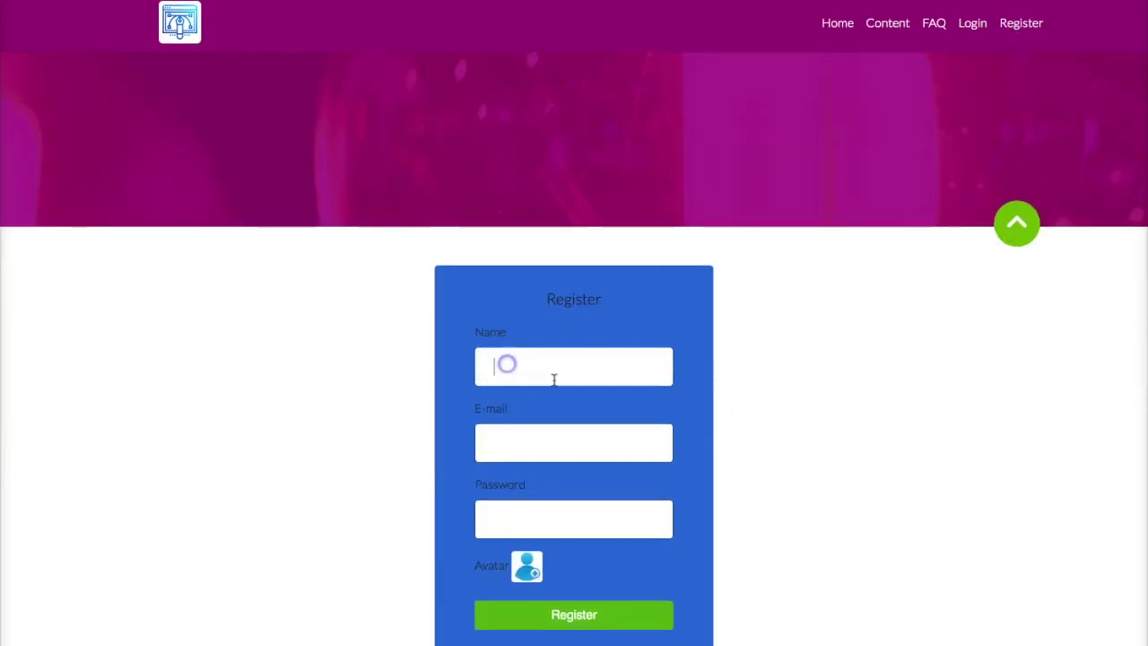
pyautogui.click(525, 443)
pyautogui.click(505, 517)
pyautogui.click(571, 621)
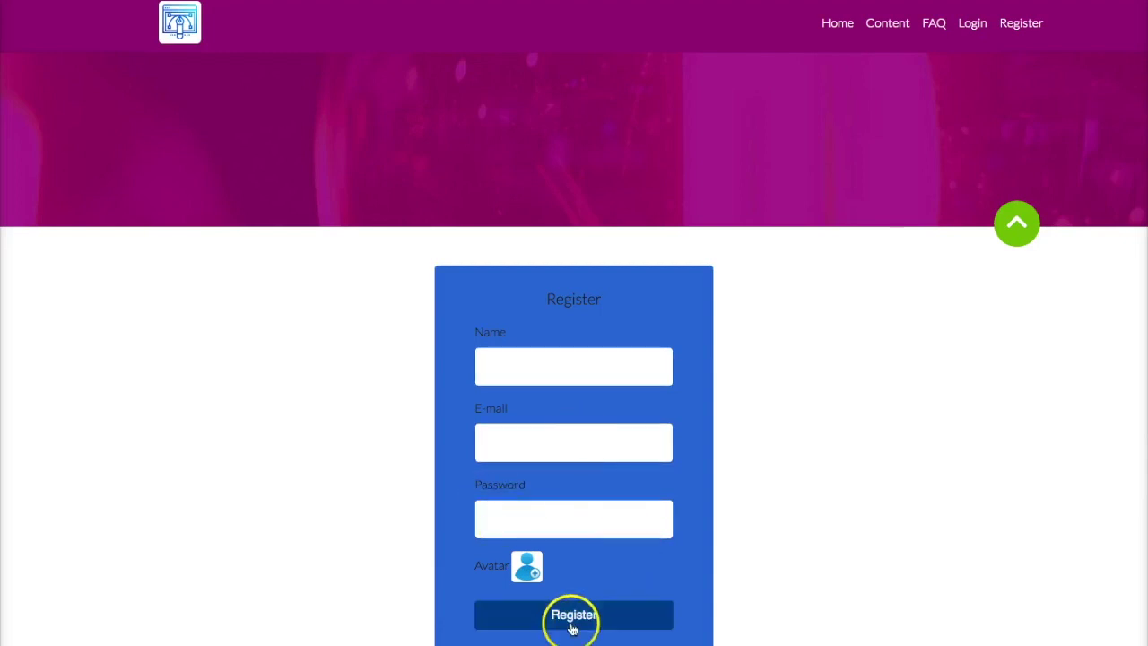
pyautogui.scroll(3, 884, 428)
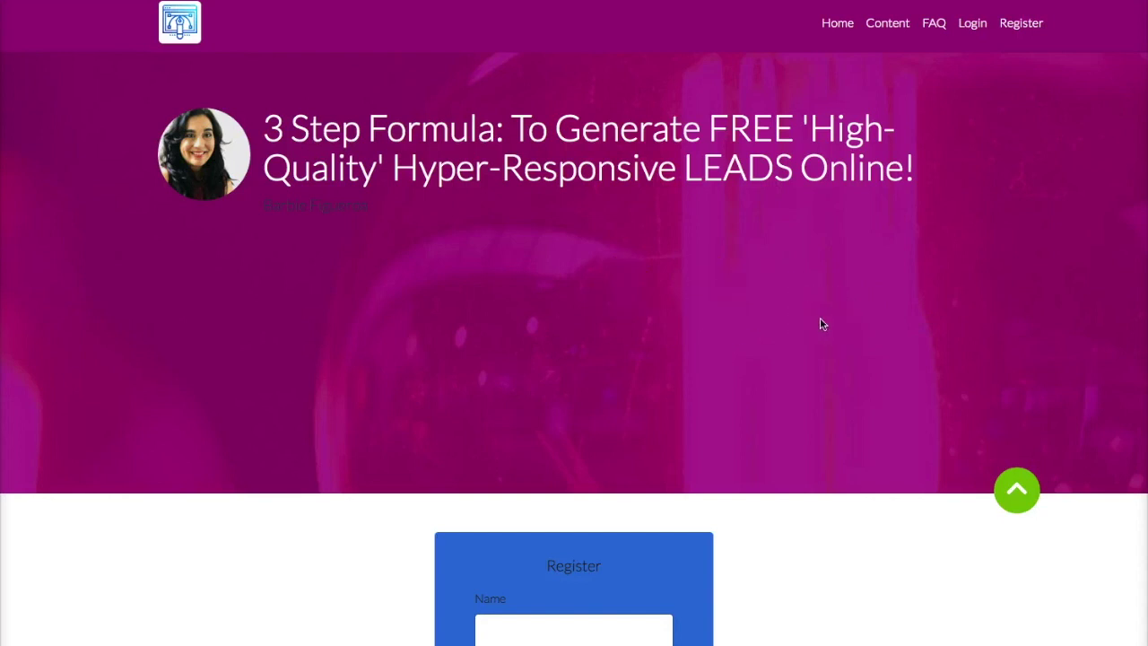
# Step: Look over the registration page of the 3 Step Formula course once more, including its header and Register form
pyautogui.scroll(-3, 820, 324)
pyautogui.scroll(3, 820, 324)
pyautogui.click(1030, 29)
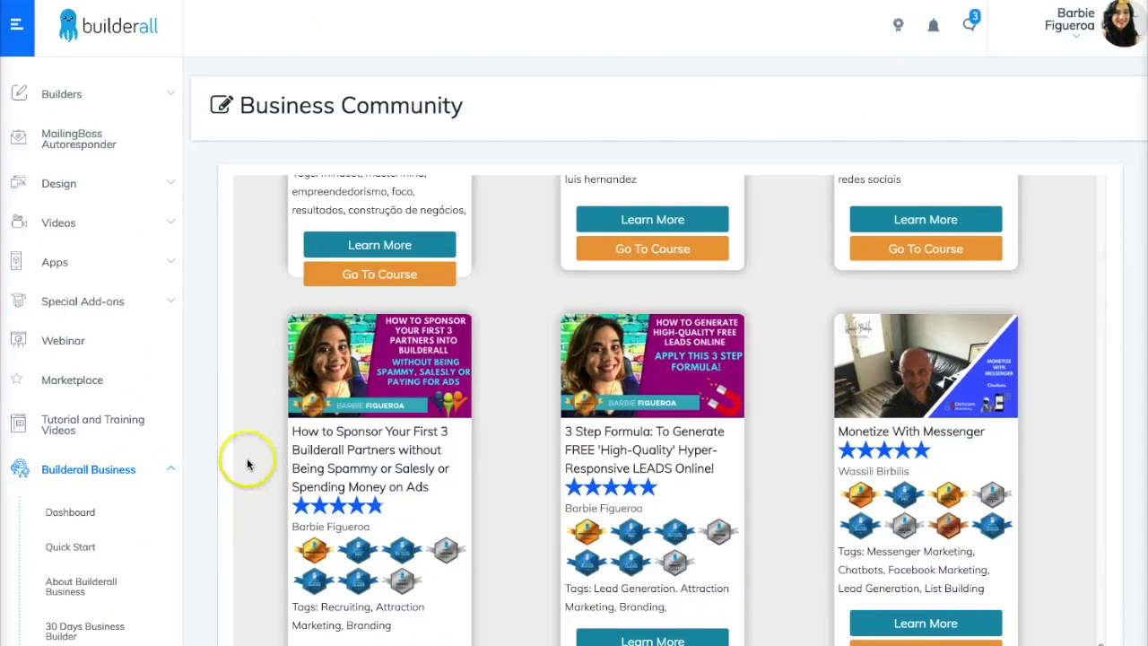
# Step: Open Builderall's E-Learning app and begin creating a new course from its dashboard
pyautogui.click(80, 261)
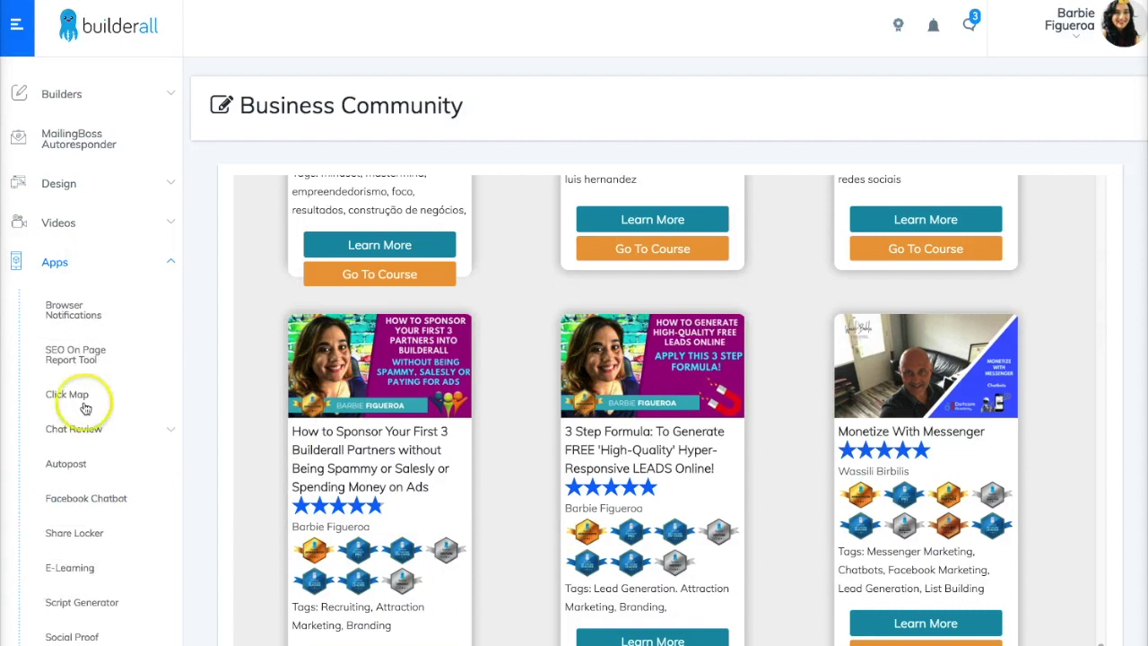
pyautogui.scroll(-2, 90, 476)
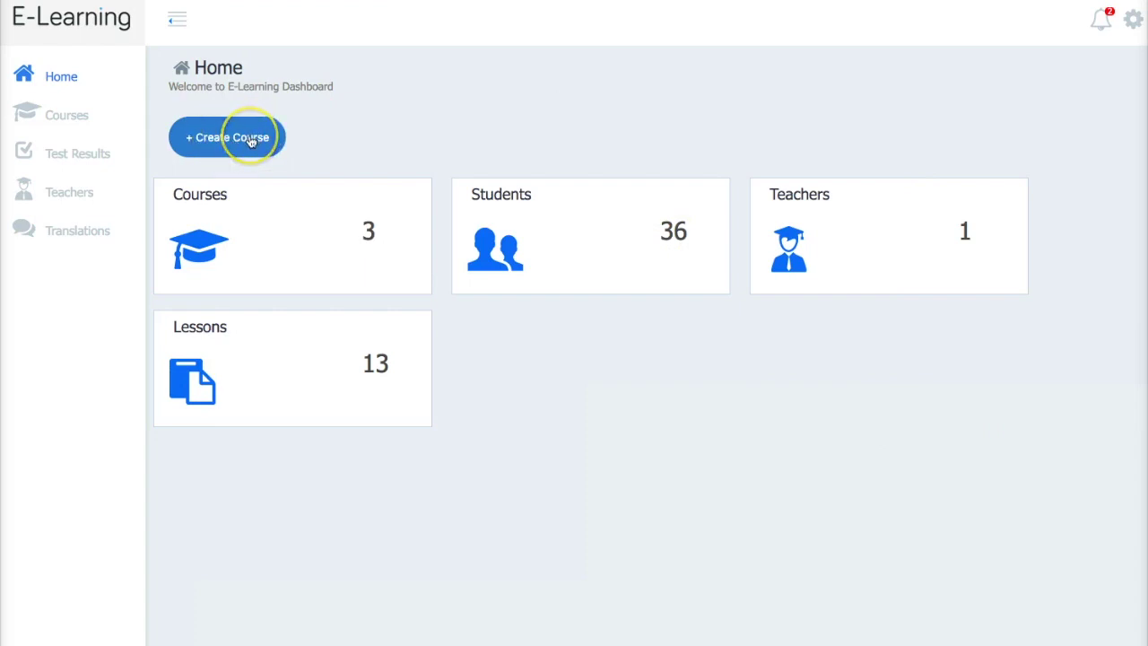
pyautogui.click(252, 142)
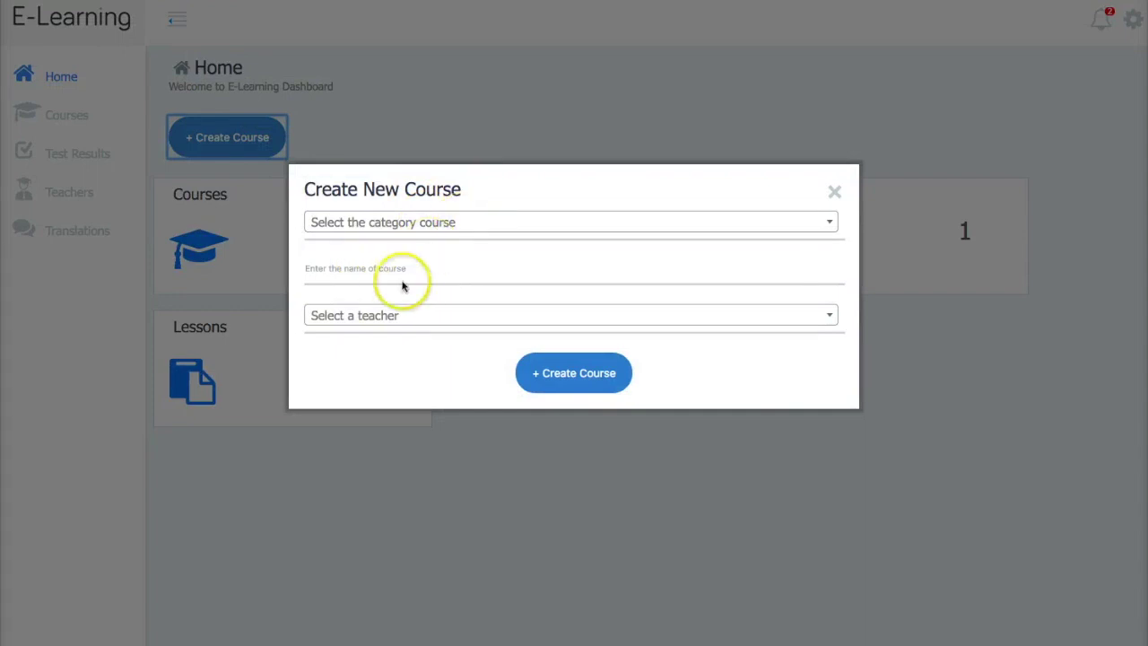
# Step: Add a new course category named Attraction Marketing
pyautogui.click(476, 224)
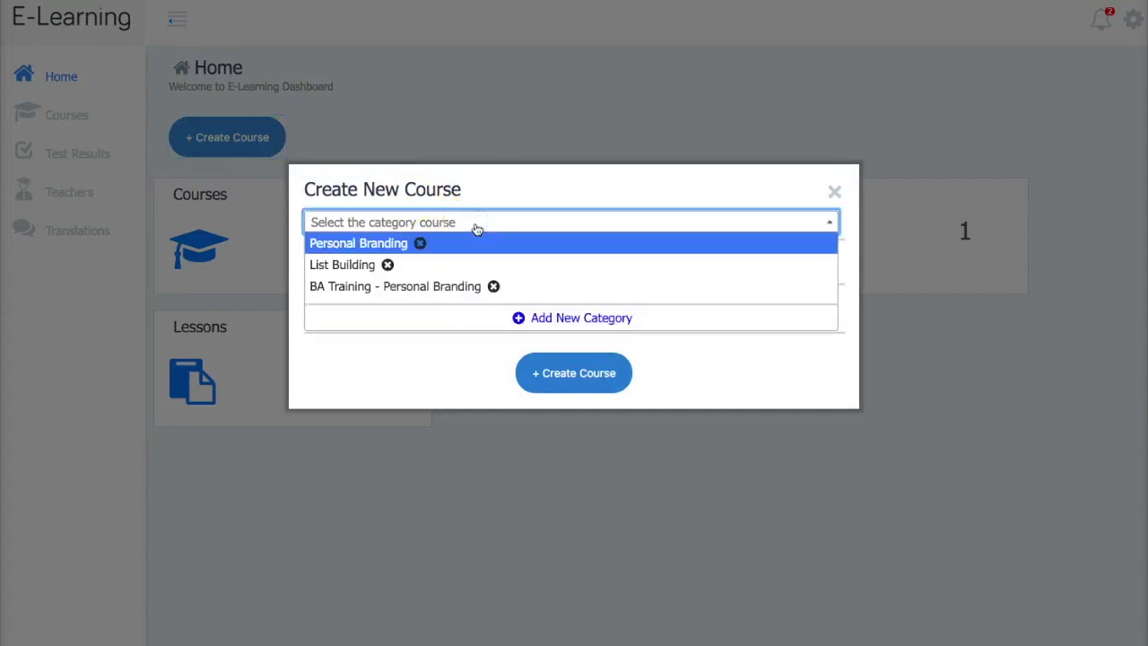
pyautogui.click(560, 321)
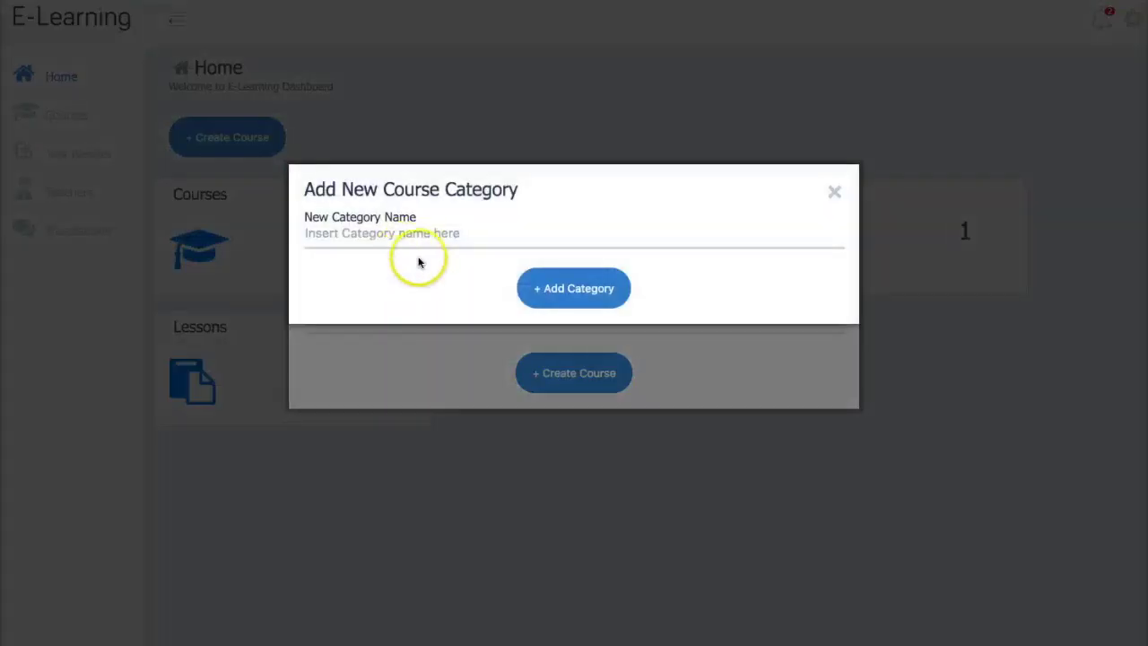
pyautogui.click(405, 234)
pyautogui.write('At')
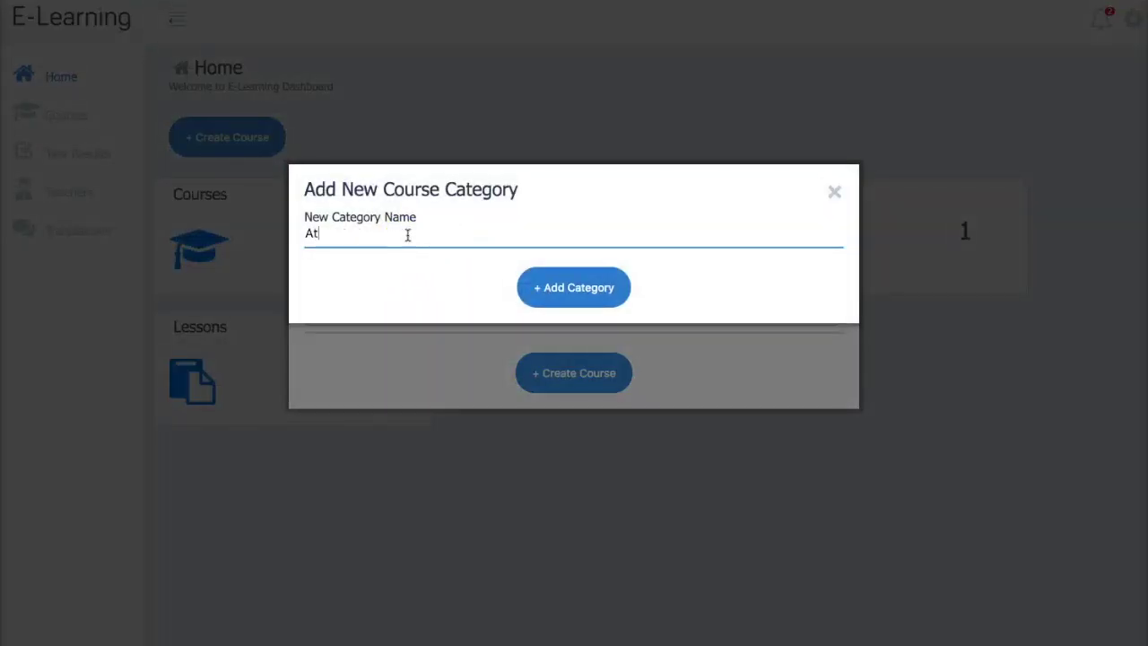
pyautogui.write('traction Marketing')
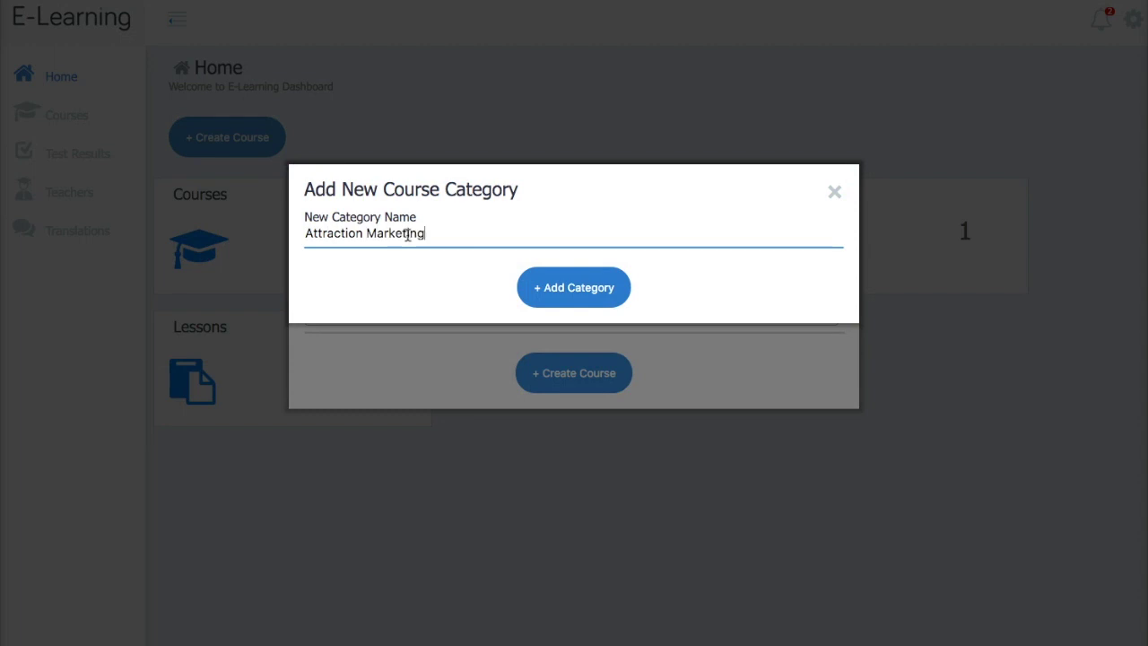
pyautogui.click(547, 287)
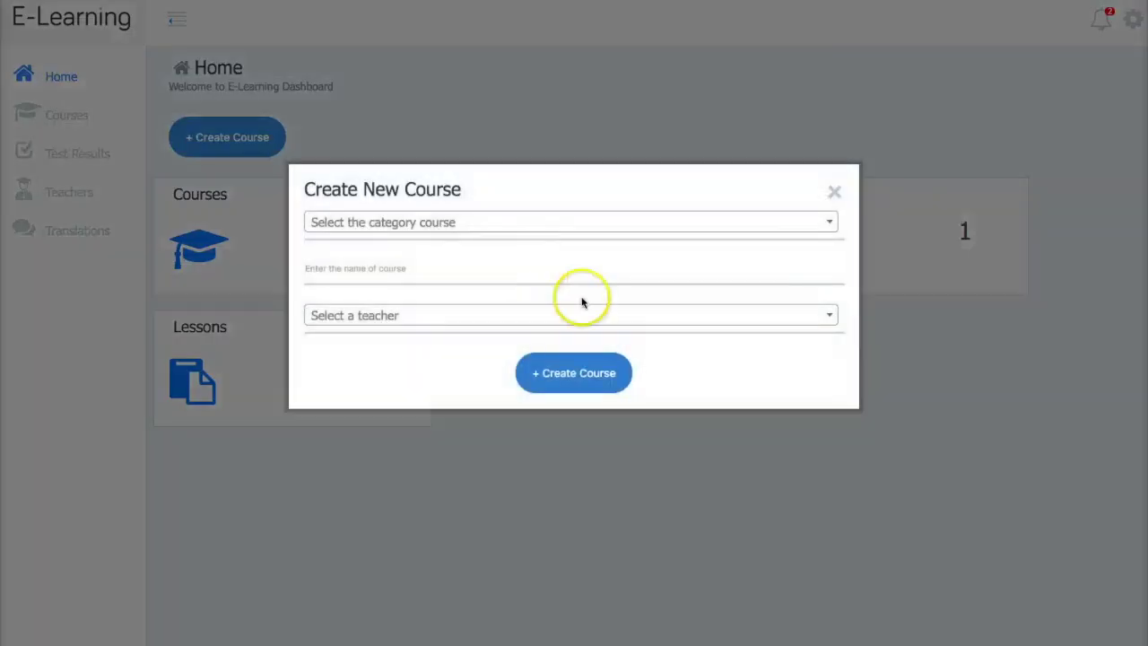
# Step: Assign the Attraction Marketing category and the available teacher to the new course
pyautogui.click(488, 225)
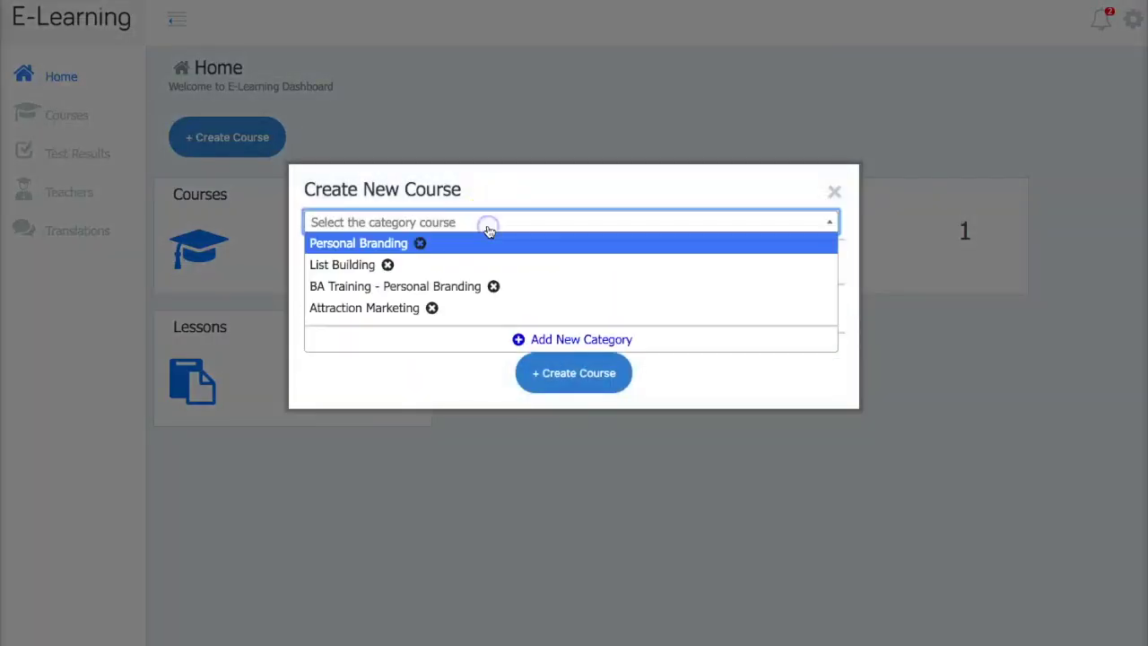
pyautogui.click(402, 308)
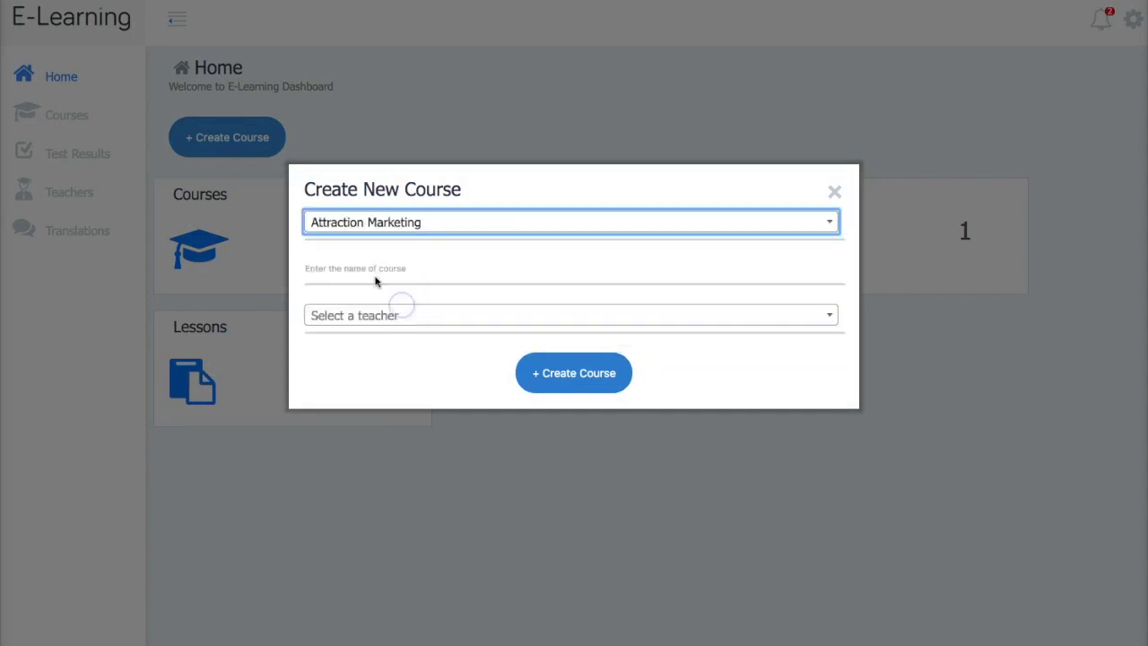
pyautogui.click(456, 321)
pyautogui.click(367, 336)
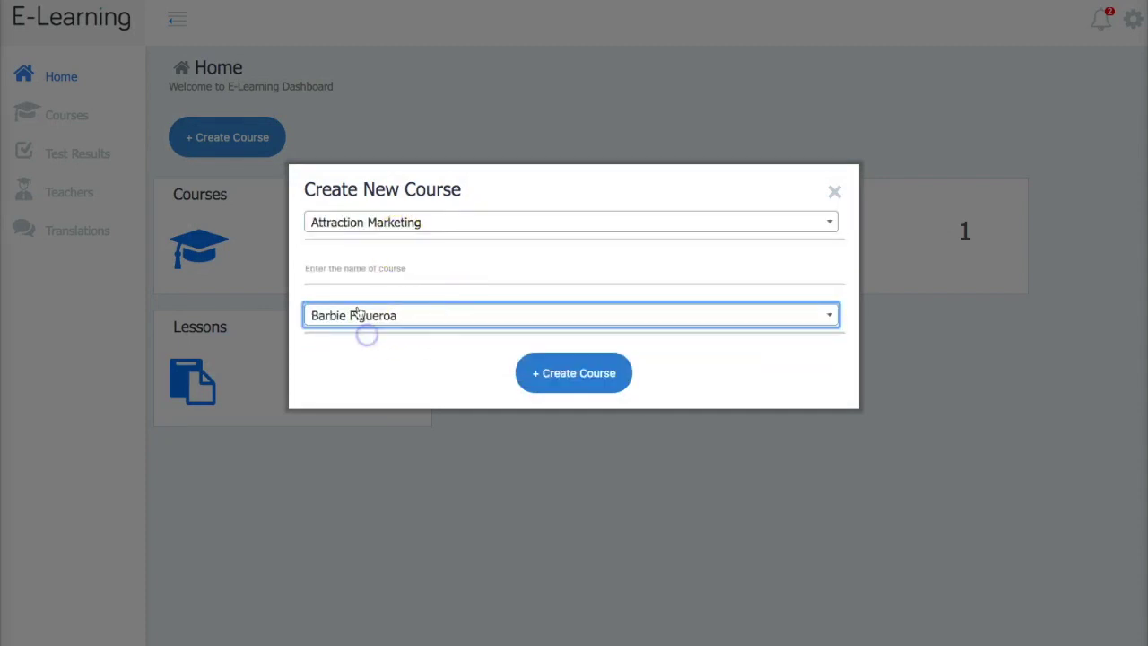
pyautogui.click(584, 389)
pyautogui.click(779, 146)
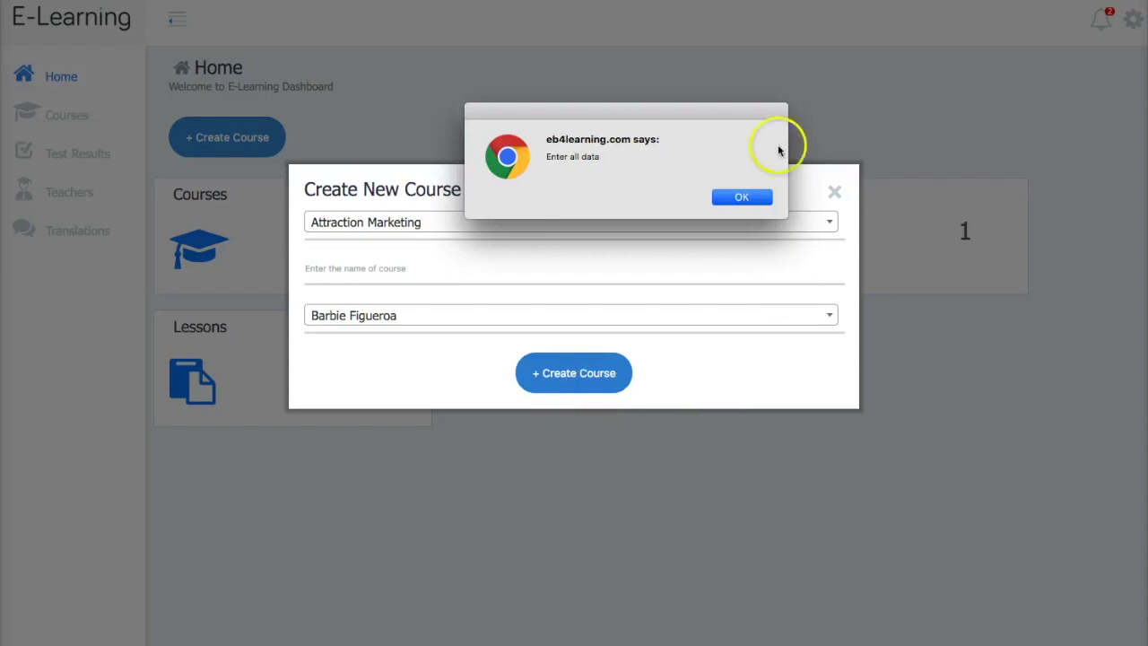
pyautogui.click(749, 199)
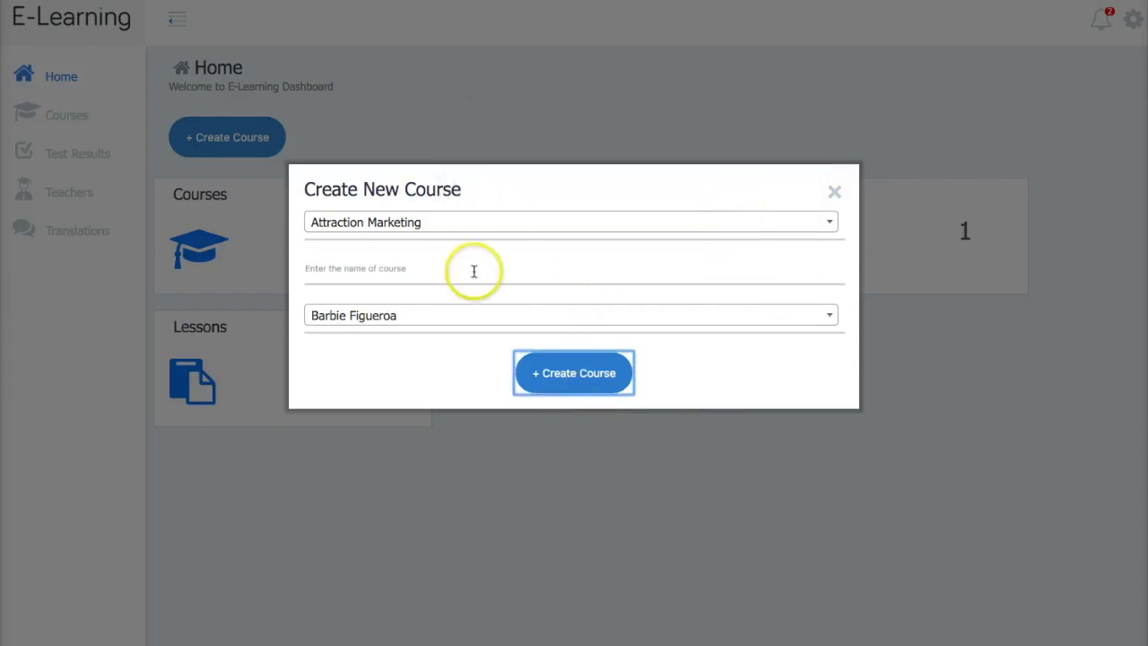
# Step: Name the course "Attraction Marketing for Beginners" and create it
pyautogui.click(436, 272)
pyautogui.write('A')
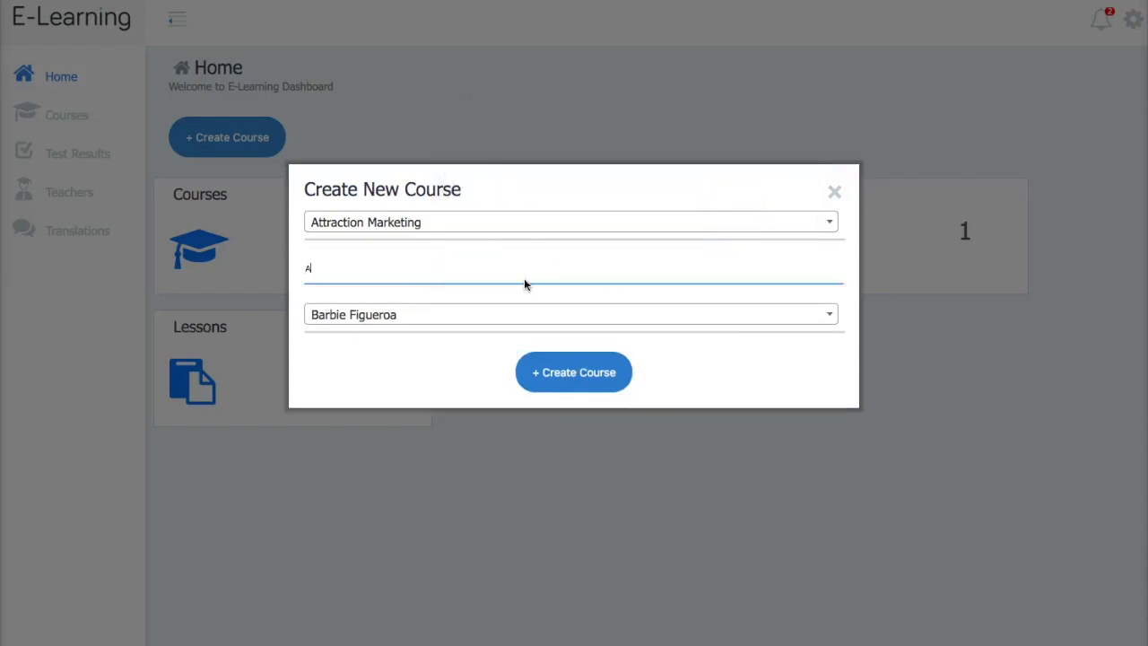
pyautogui.write('ttraction Mar')
pyautogui.press('BackSpace')
pyautogui.press('BackSpace')
pyautogui.press('BackSpace')
pyautogui.press('BackSpace')
pyautogui.write('Marketing for Beg')
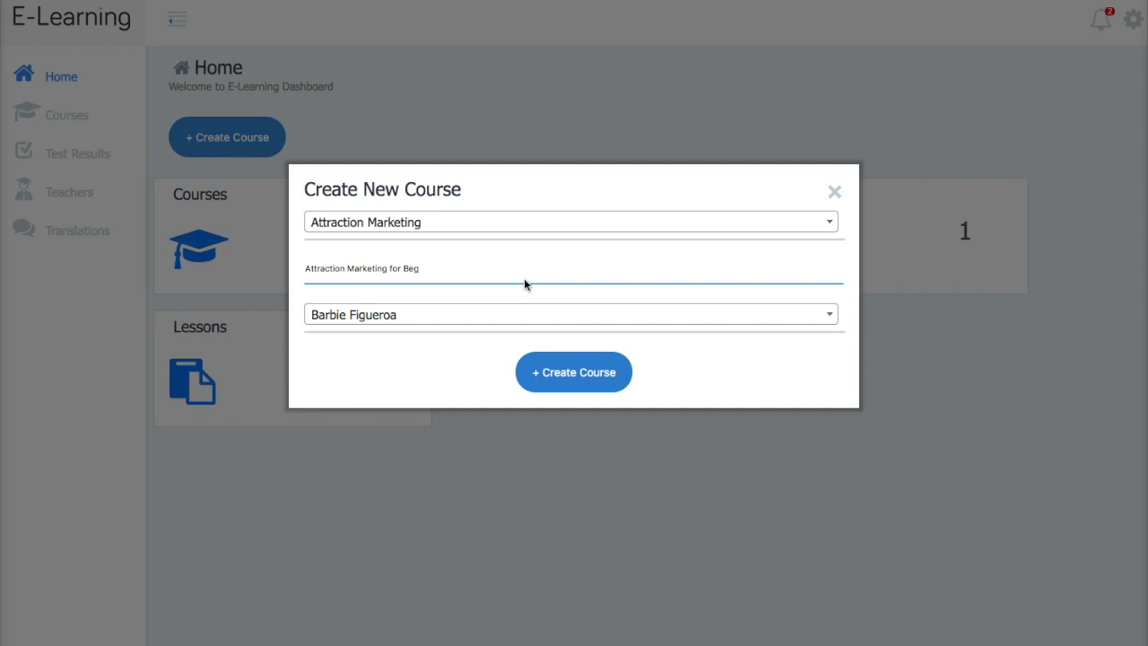
pyautogui.write('inners')
pyautogui.click(678, 344)
pyautogui.click(579, 375)
pyautogui.click(578, 375)
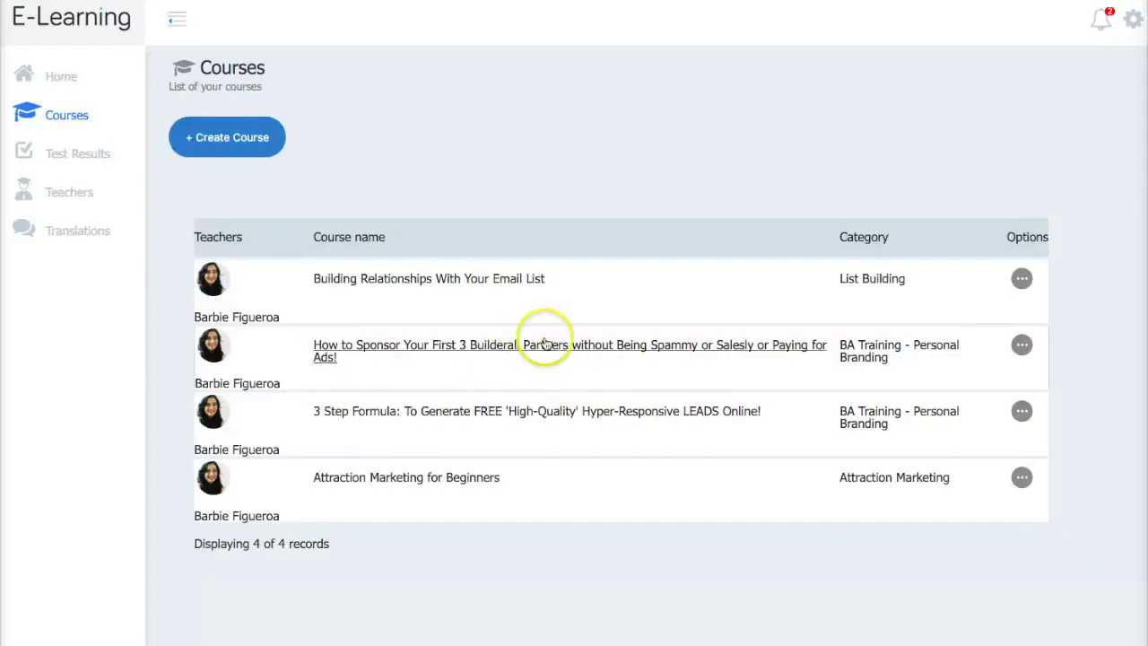
# Step: Open the Attraction Marketing for Beginners course for editing and try its Open Course option, leaving it disabled
pyautogui.click(1023, 480)
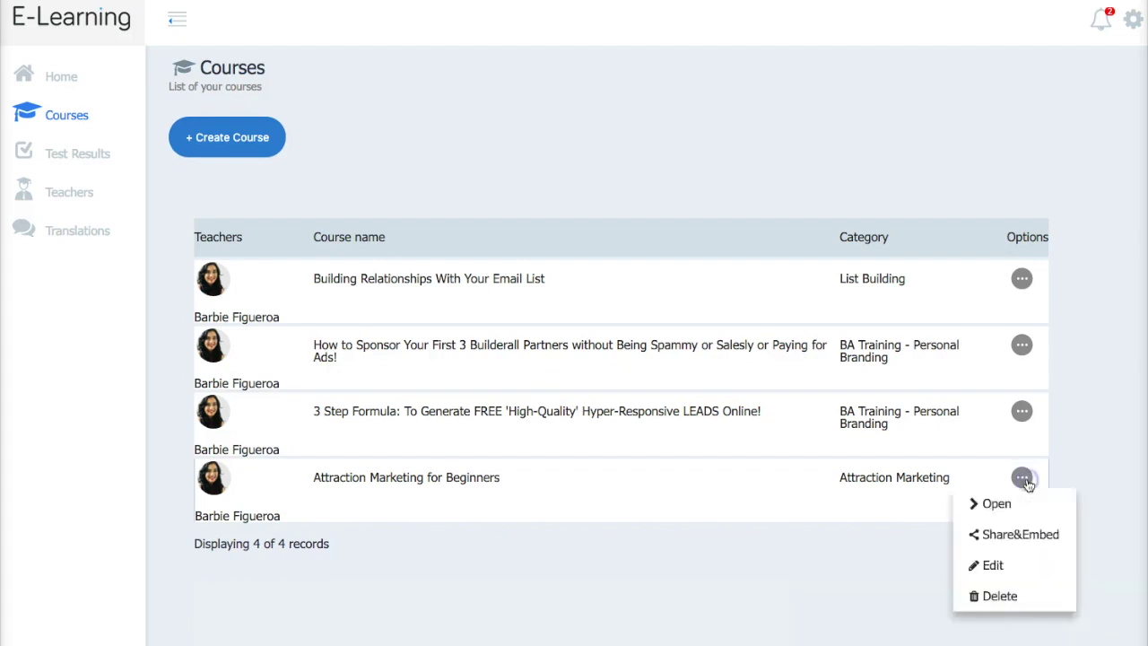
pyautogui.click(994, 566)
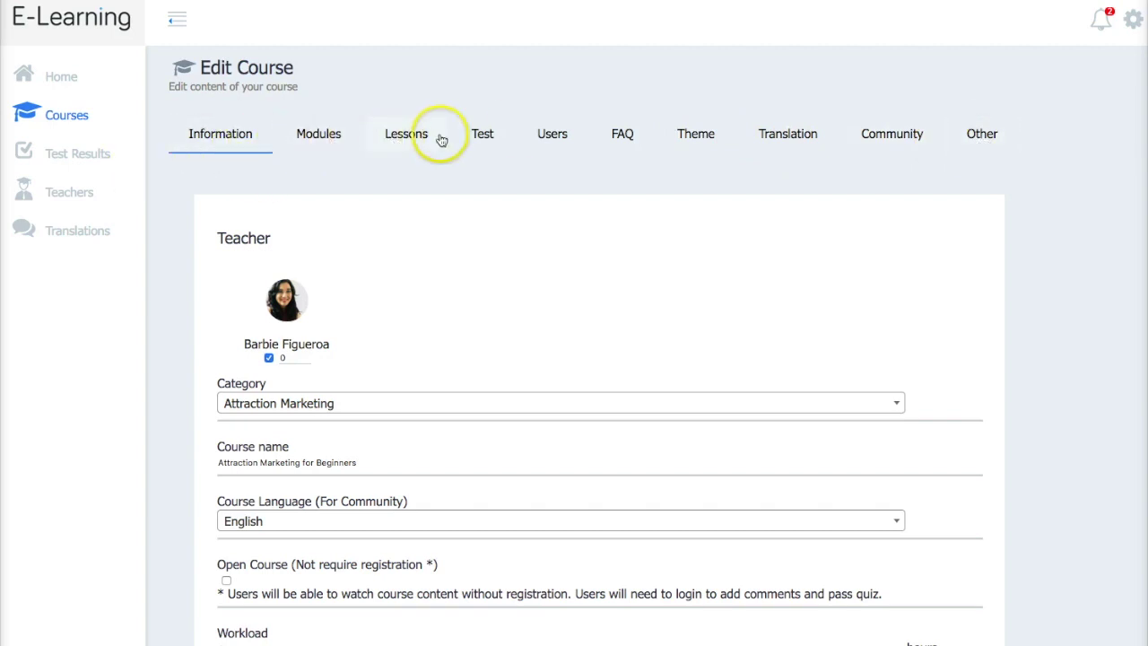
pyautogui.scroll(-2, 298, 114)
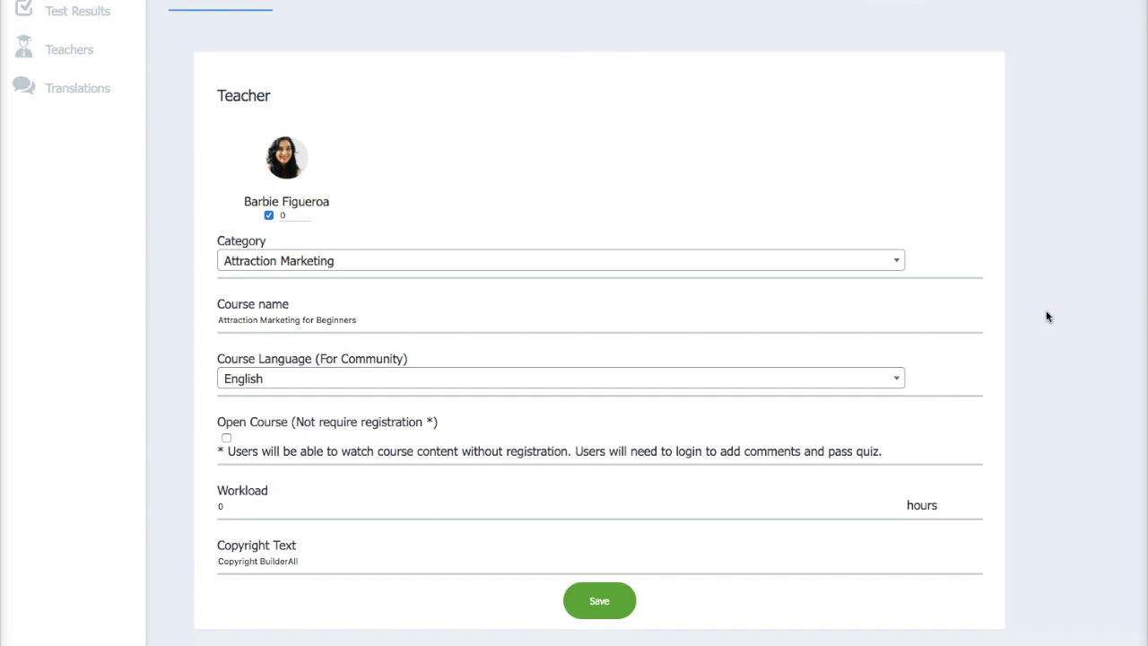
pyautogui.click(226, 438)
pyautogui.click(226, 438)
# Step: Replace BuilderAll in the copyright text with the teacher's full name and save the course information
pyautogui.click(260, 561)
pyautogui.moveTo(260, 561); pyautogui.dragTo(330, 562)
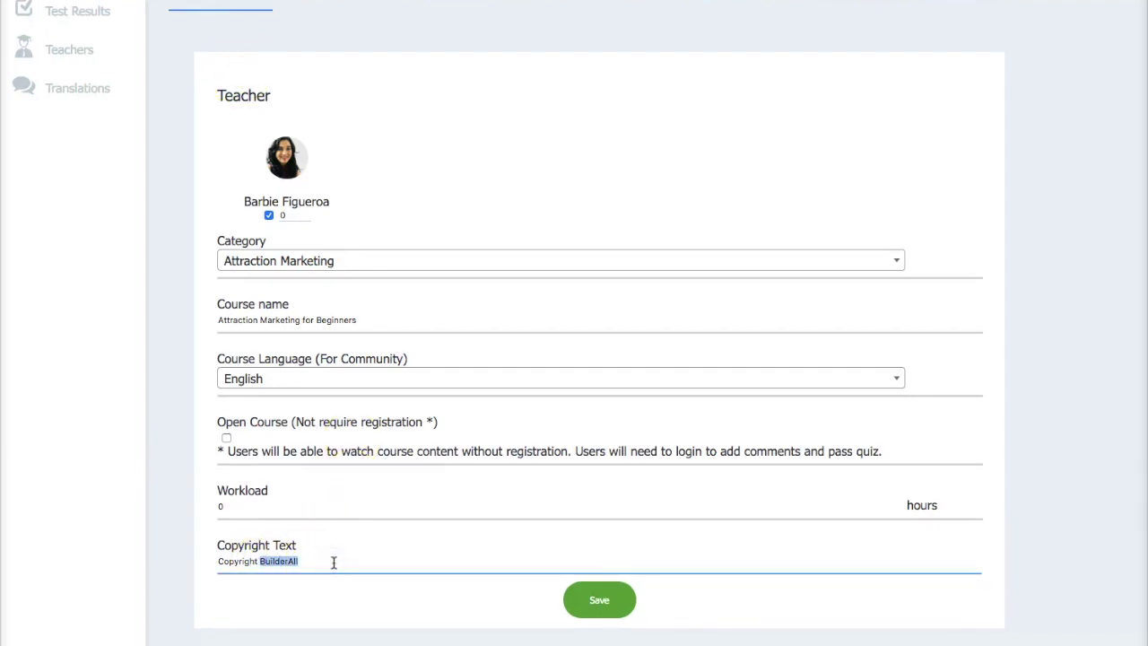
pyautogui.write('B')
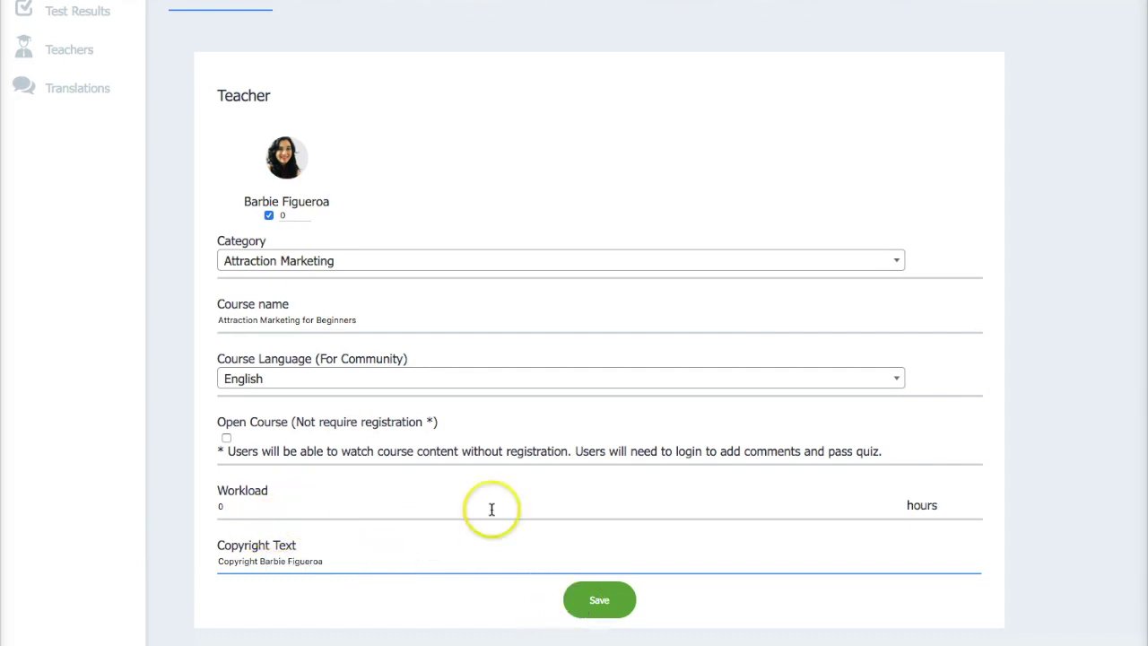
pyautogui.click(600, 604)
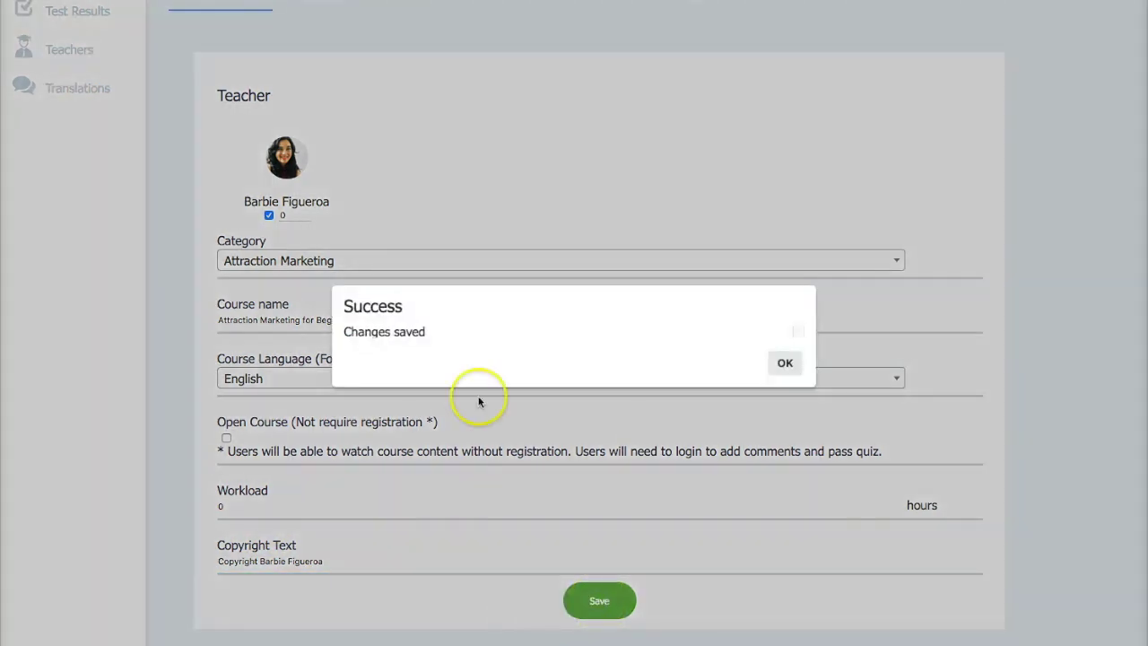
pyautogui.click(785, 363)
# Step: Create a course module named "Module 1" with the description "Introduction"
pyautogui.scroll(3, 679, 377)
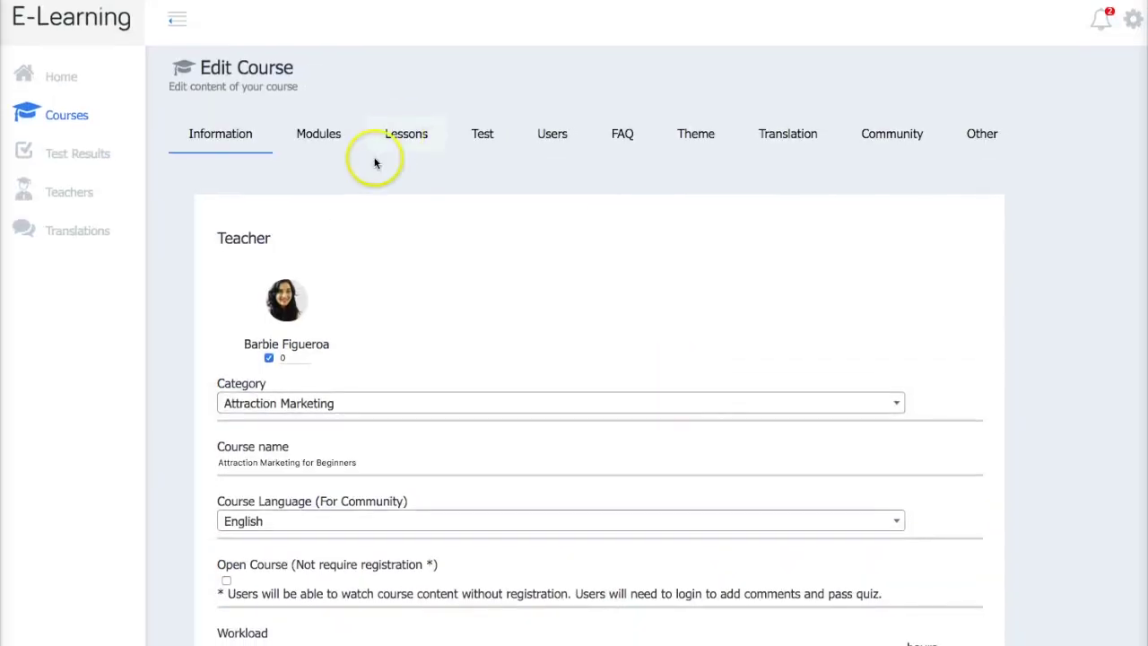
pyautogui.click(321, 134)
pyautogui.click(372, 238)
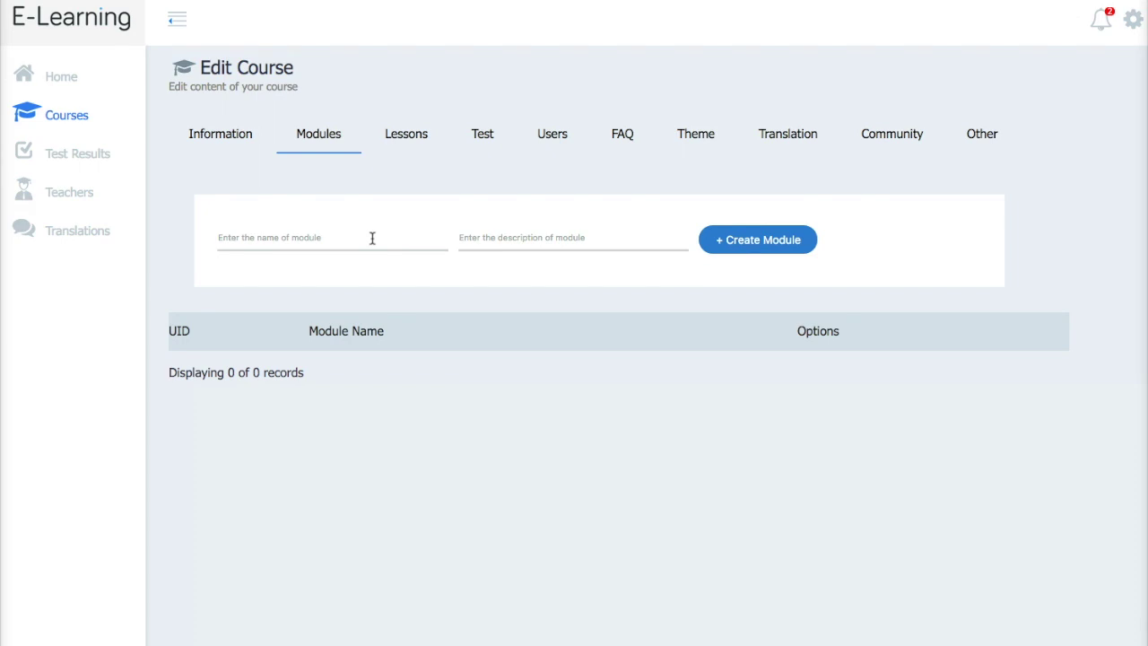
pyautogui.click(372, 237)
pyautogui.write('Module 1')
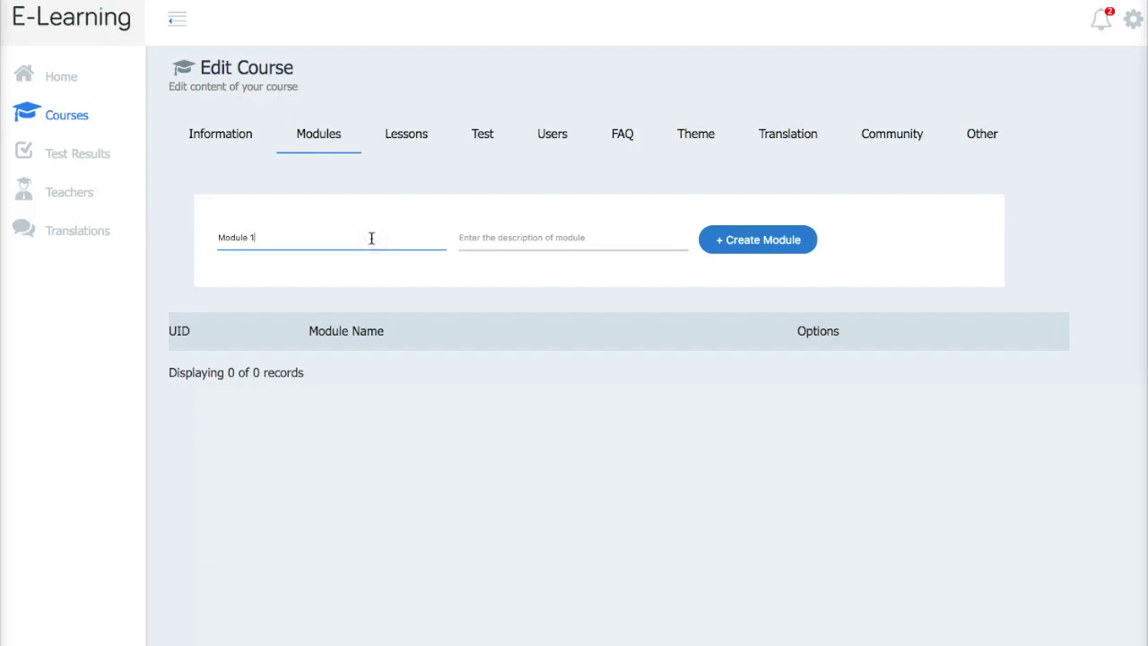
pyautogui.press('Tab')
pyautogui.write('In')
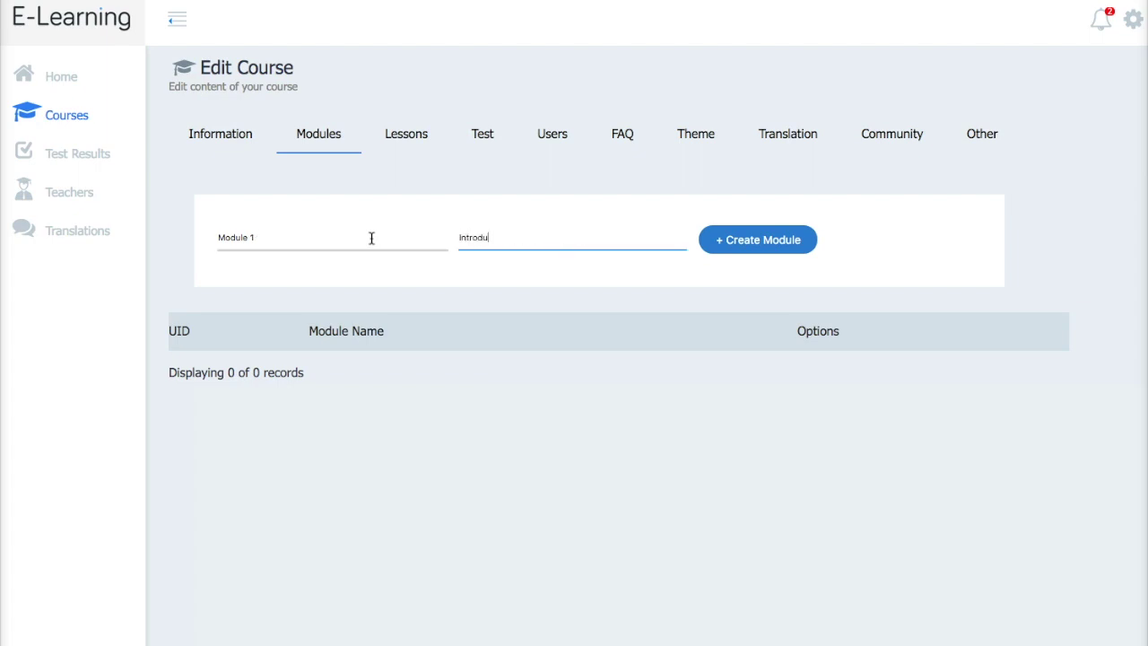
pyautogui.click(784, 242)
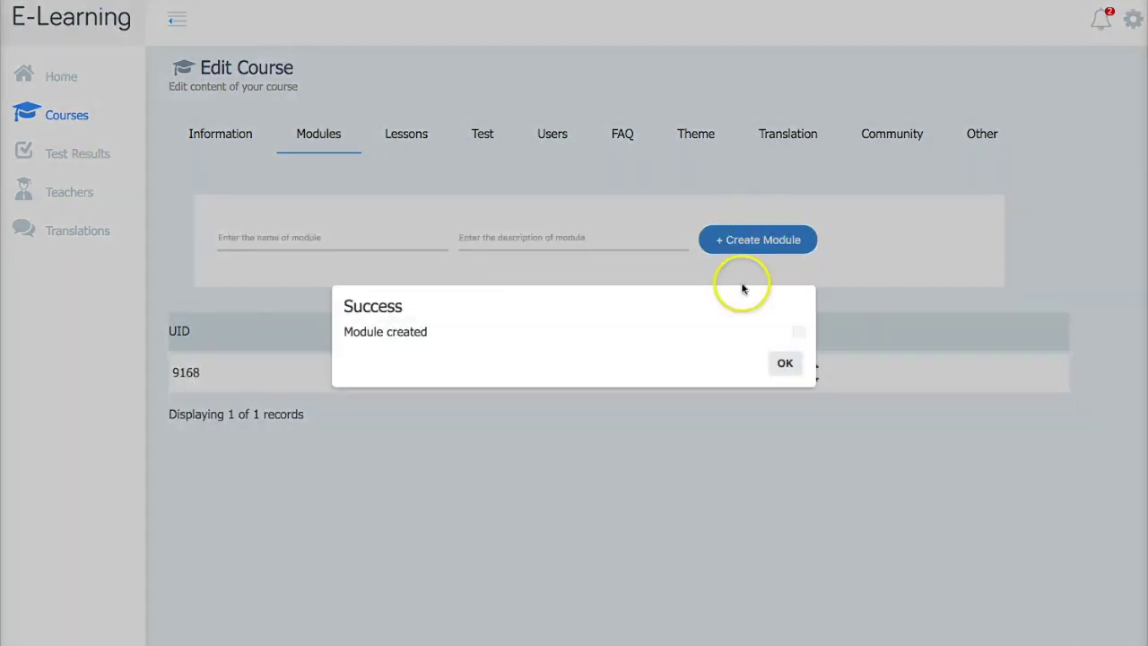
pyautogui.click(792, 369)
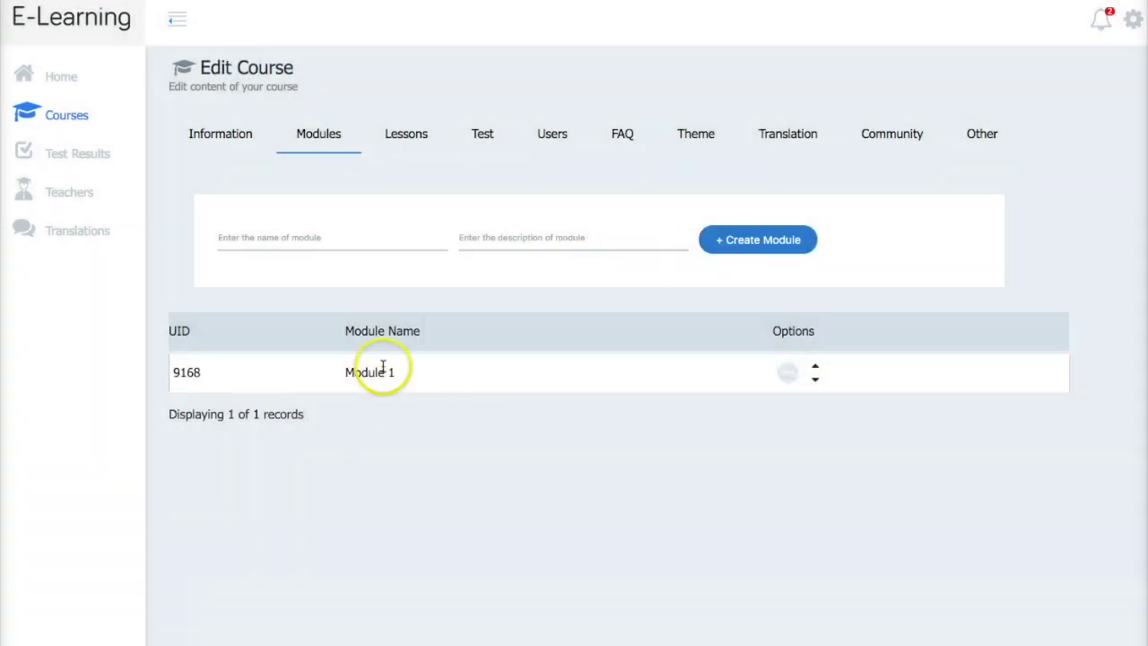
# Step: Change Module 1's description to "Description for your Module" and save the module
pyautogui.click(787, 376)
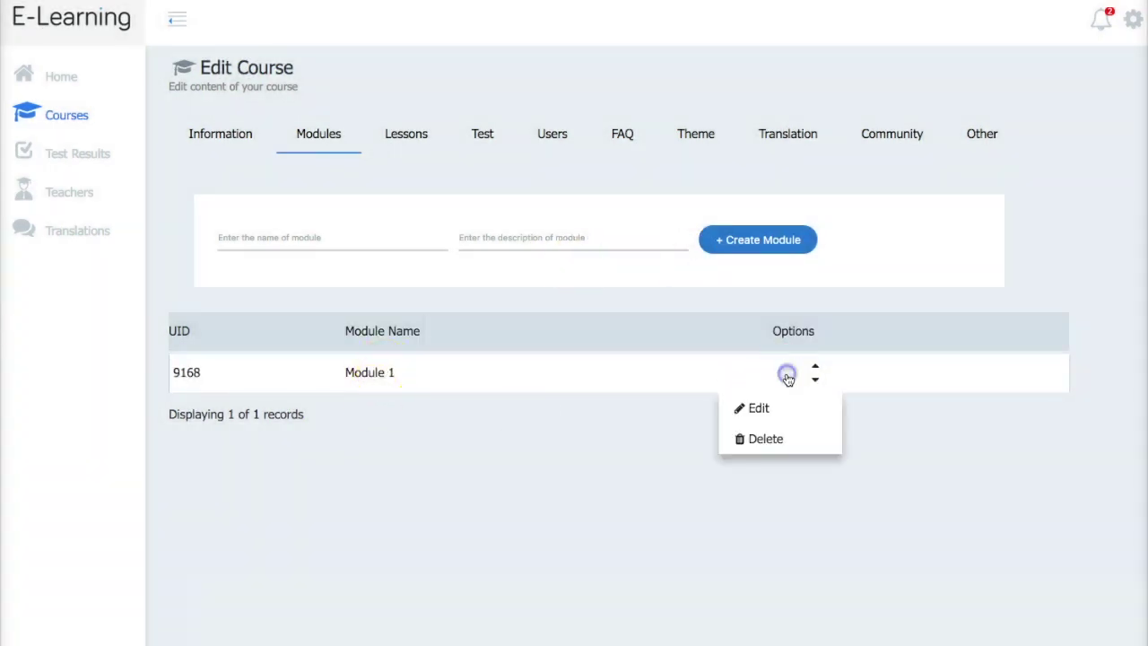
pyautogui.click(759, 409)
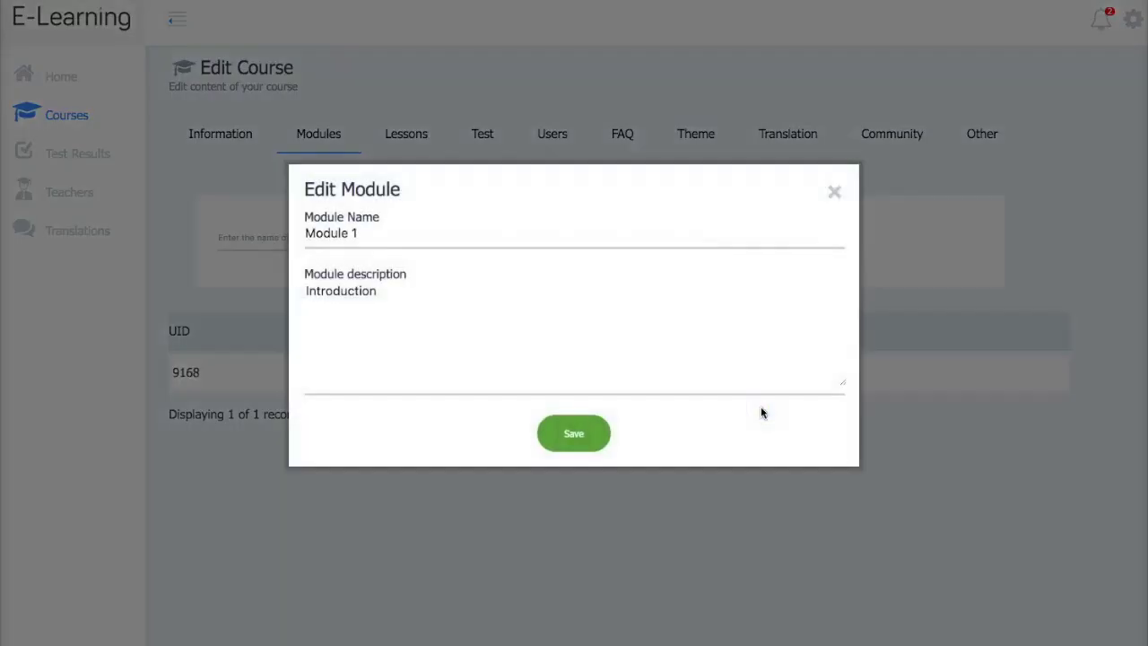
pyautogui.click(417, 299)
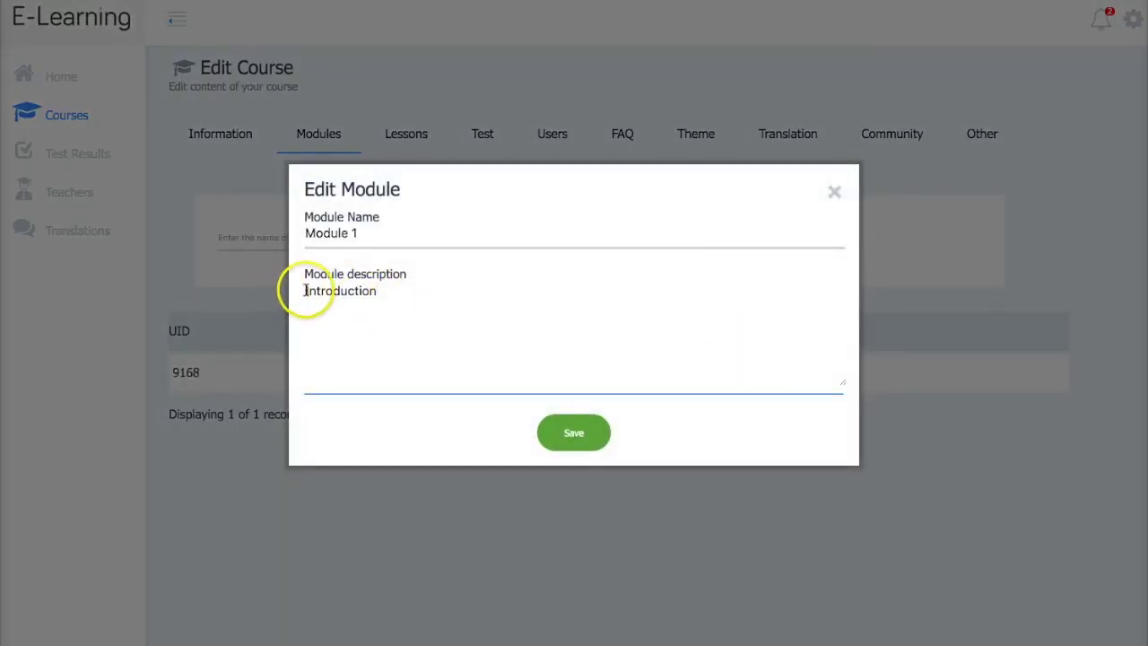
pyautogui.moveTo(306, 291); pyautogui.dragTo(395, 294)
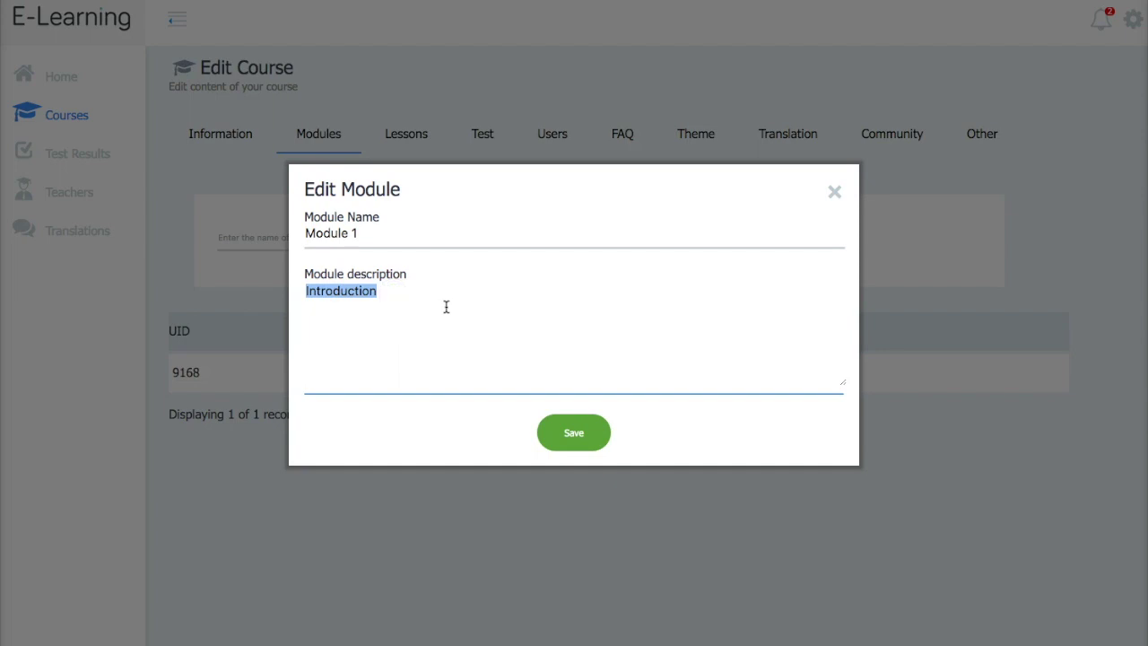
pyautogui.write('Description for your Module')
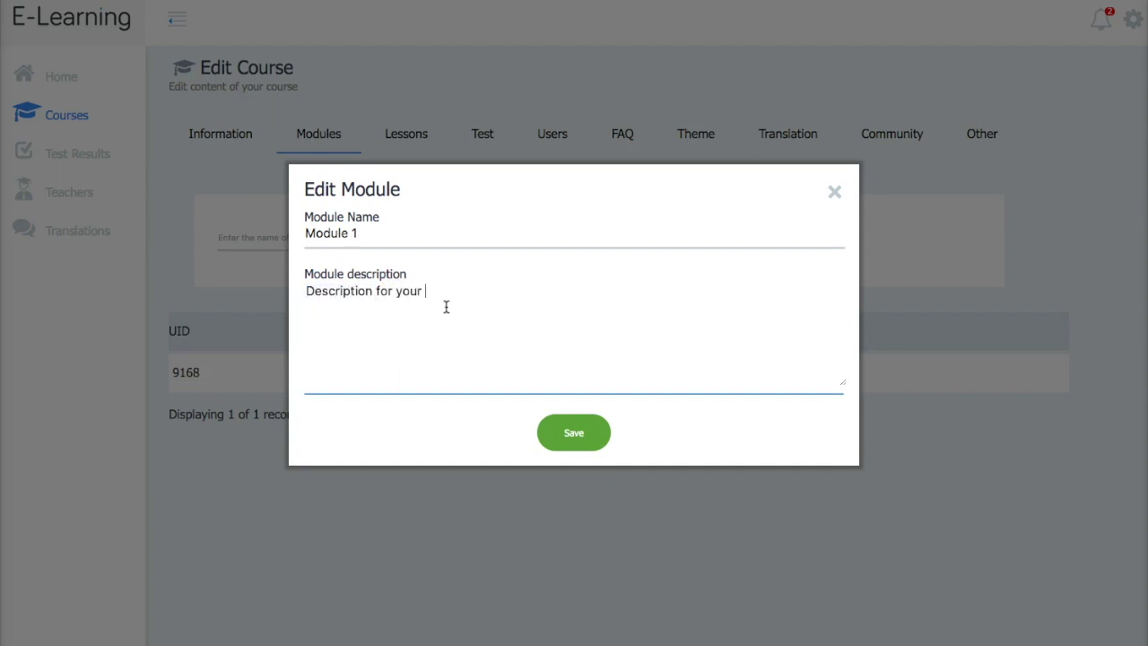
pyautogui.click(575, 434)
pyautogui.click(785, 363)
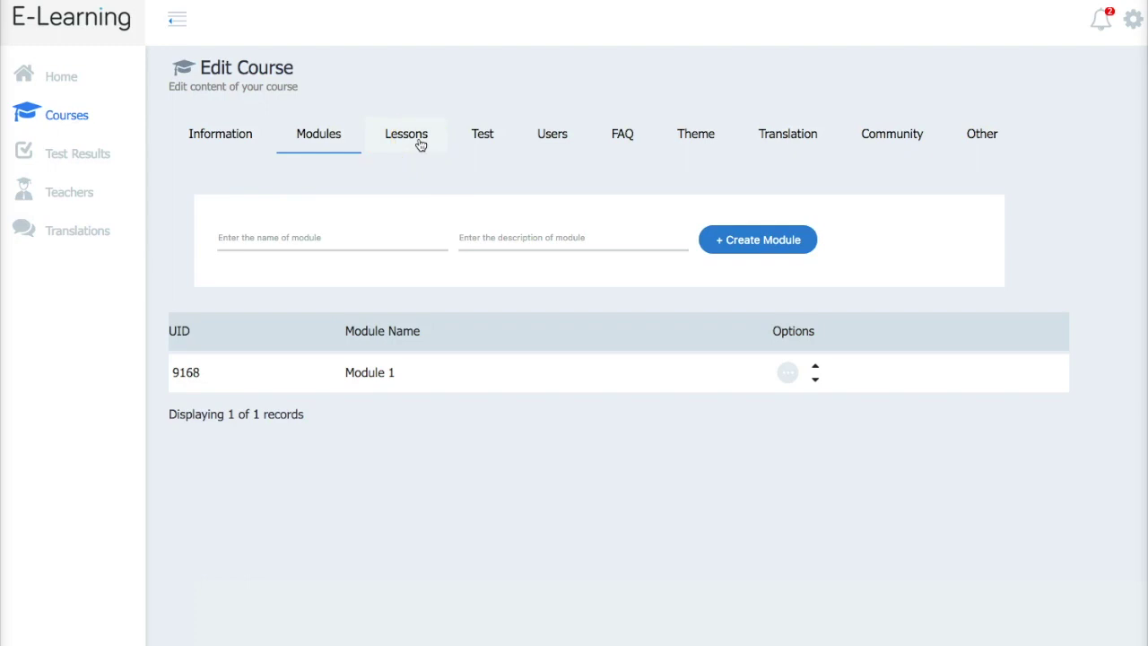
# Step: Create a second course module named "Module 2" with the description "Tech Stuff"
pyautogui.click(331, 236)
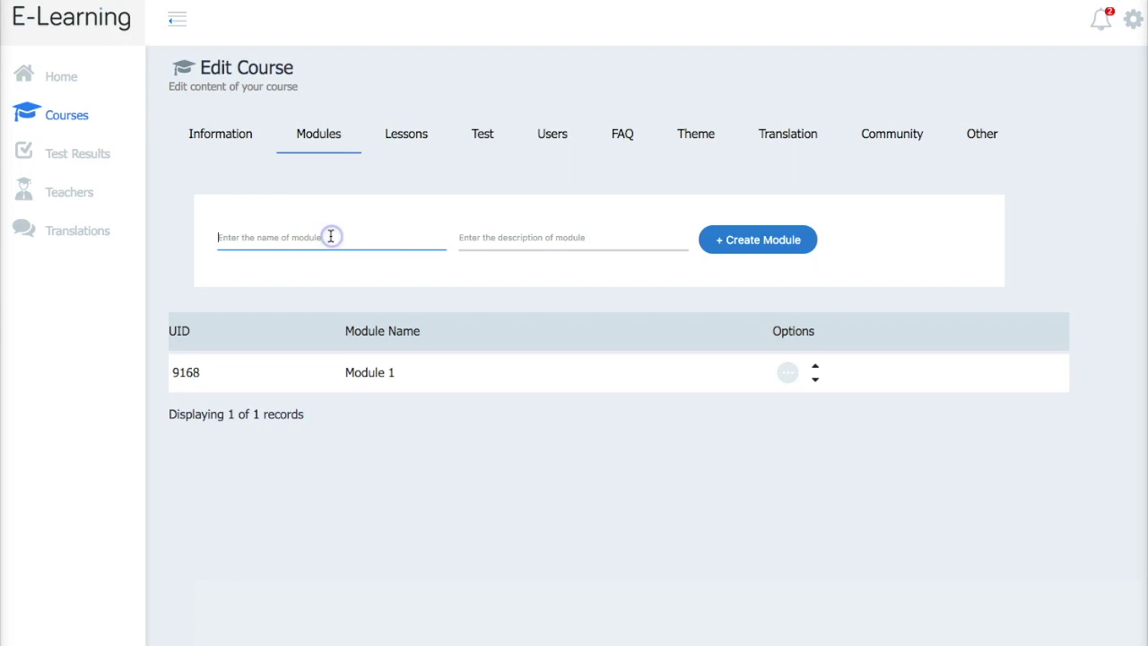
pyautogui.write('Module 2')
pyautogui.press('Tab')
pyautogui.write('Te')
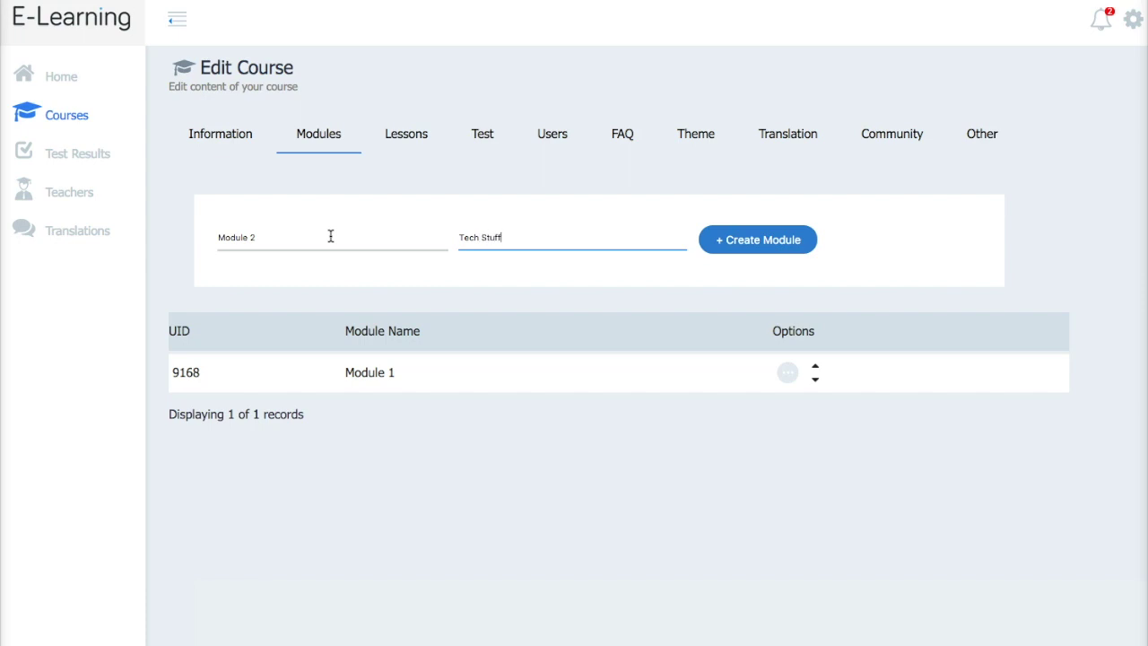
pyautogui.click(731, 251)
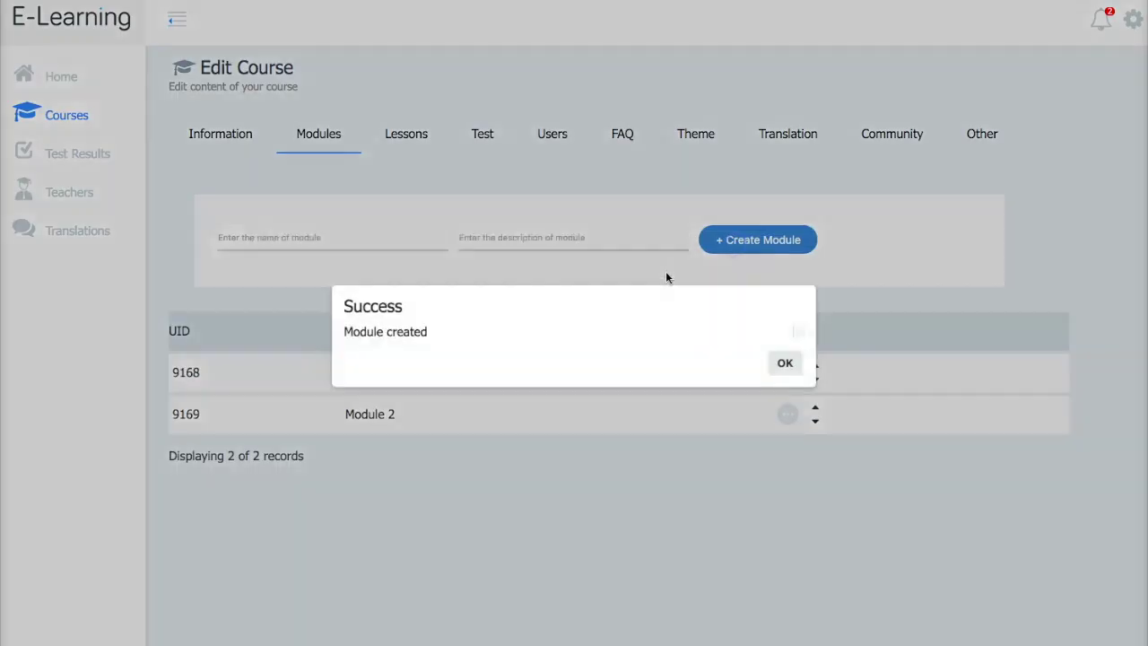
pyautogui.click(785, 363)
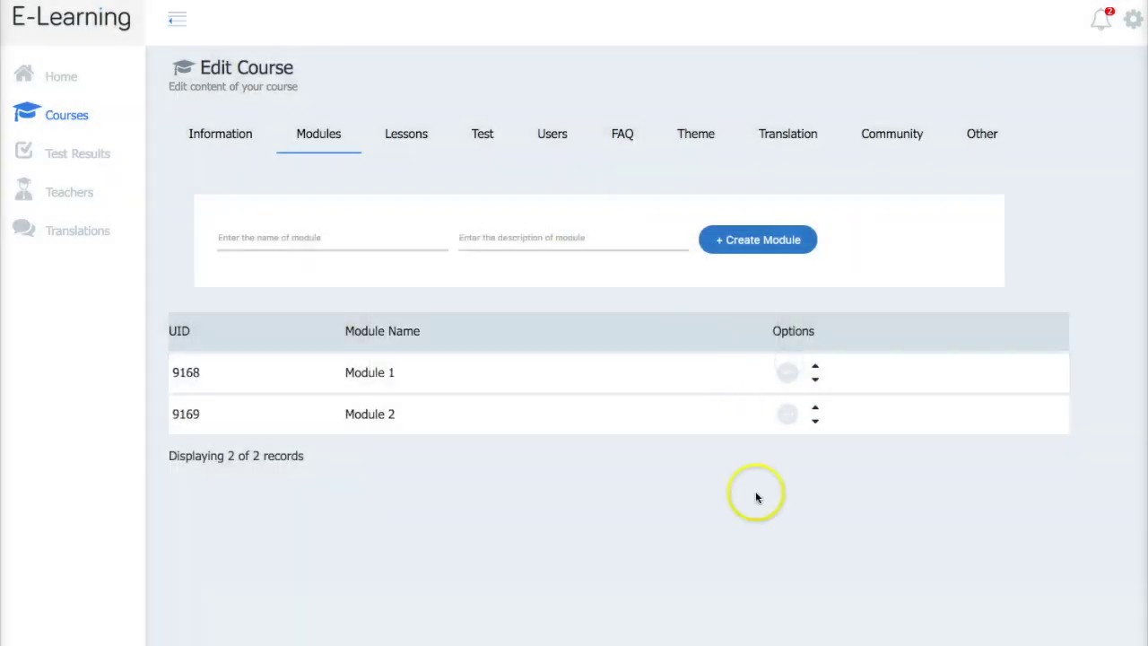
# Step: Review Module 2's name and description in its edit form and save the module as it is
pyautogui.click(791, 419)
pyautogui.click(766, 446)
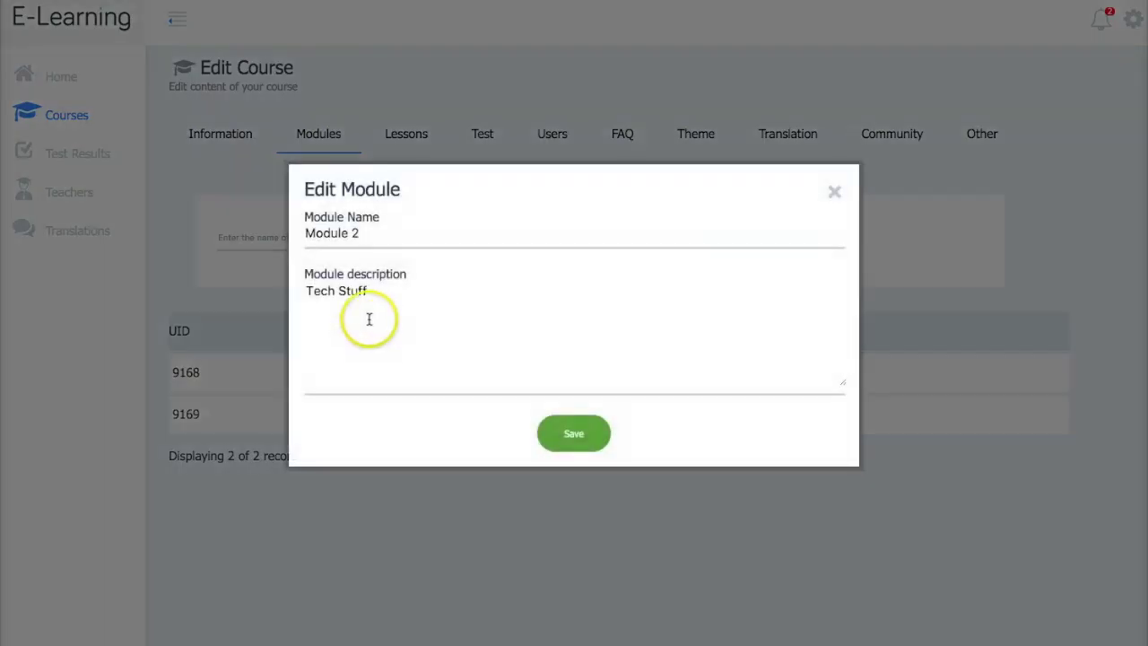
pyautogui.click(389, 290)
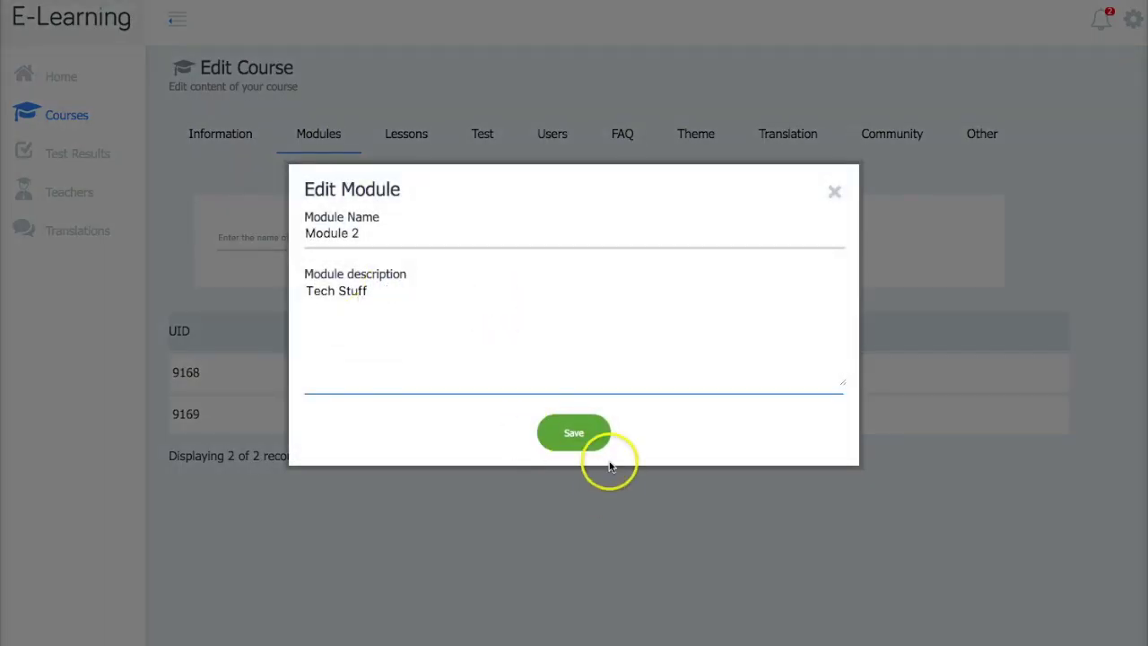
pyautogui.click(578, 434)
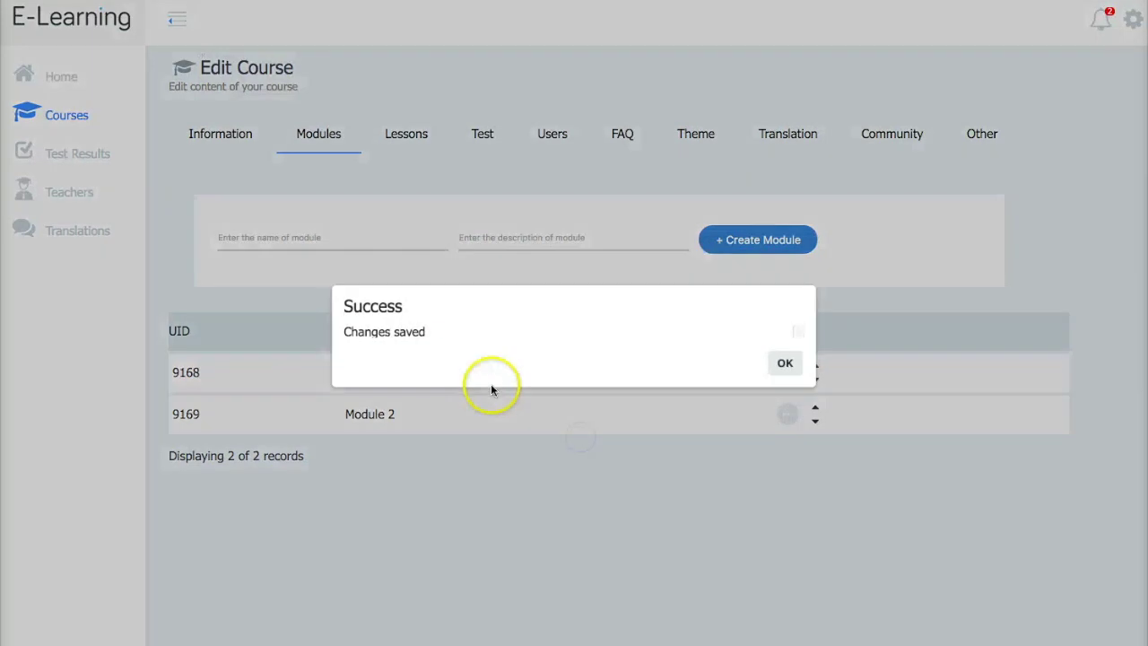
pyautogui.click(777, 362)
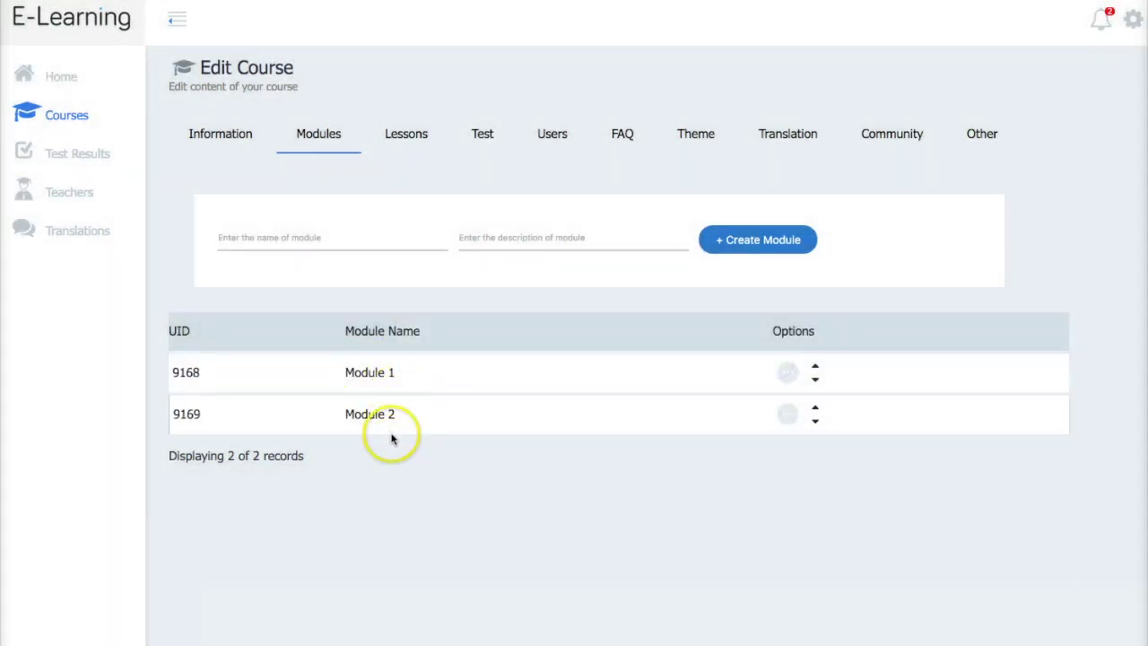
# Step: Start a new lesson in Module 1 and title it "Testing How Introduction Works"
pyautogui.click(410, 145)
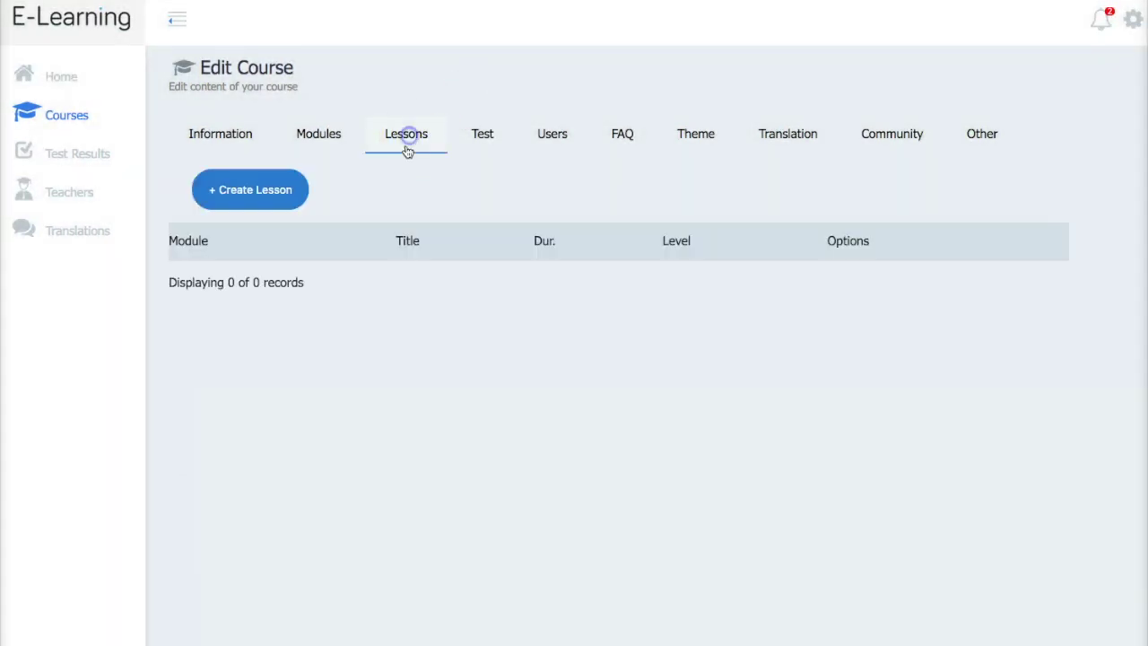
pyautogui.click(256, 191)
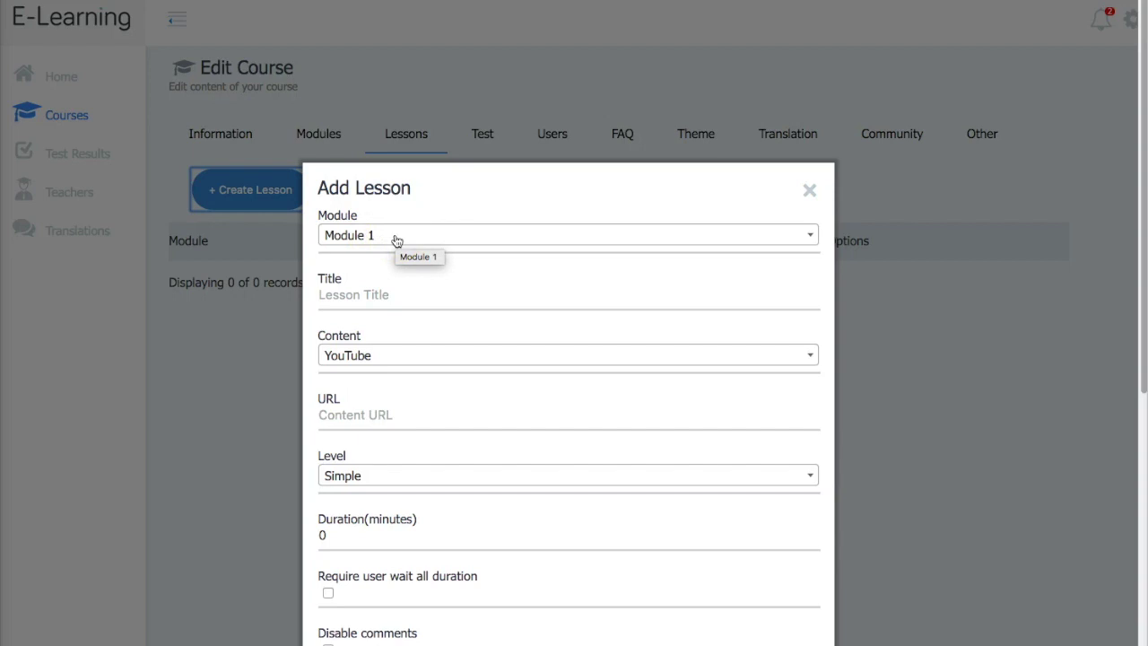
pyautogui.click(402, 237)
pyautogui.click(416, 238)
pyautogui.click(416, 236)
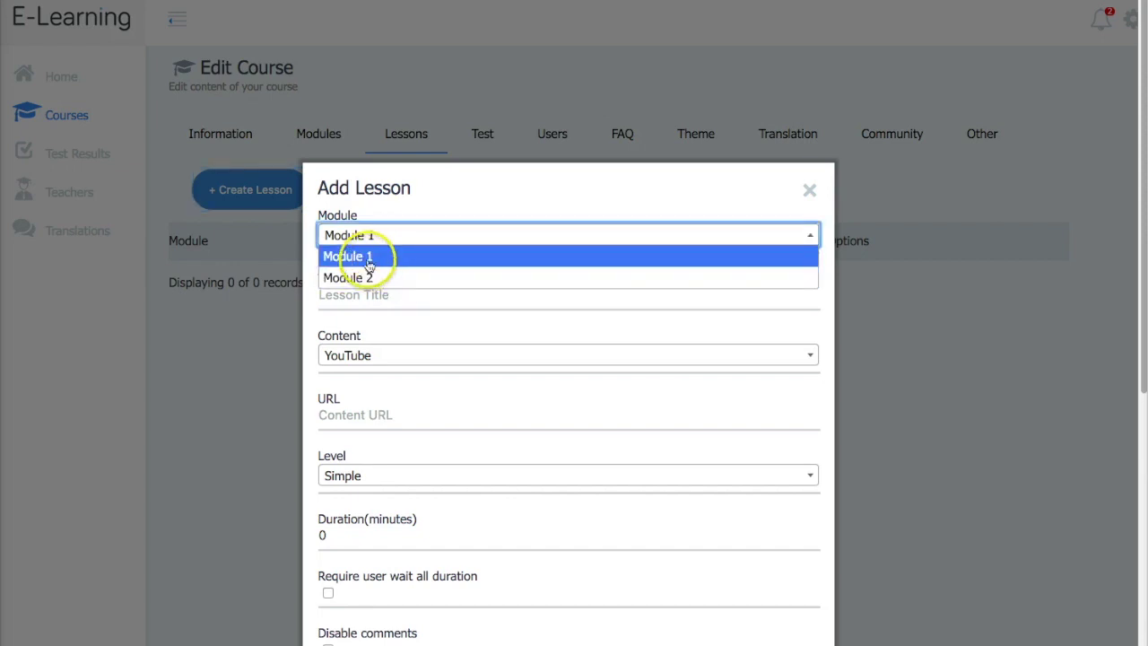
pyautogui.click(366, 256)
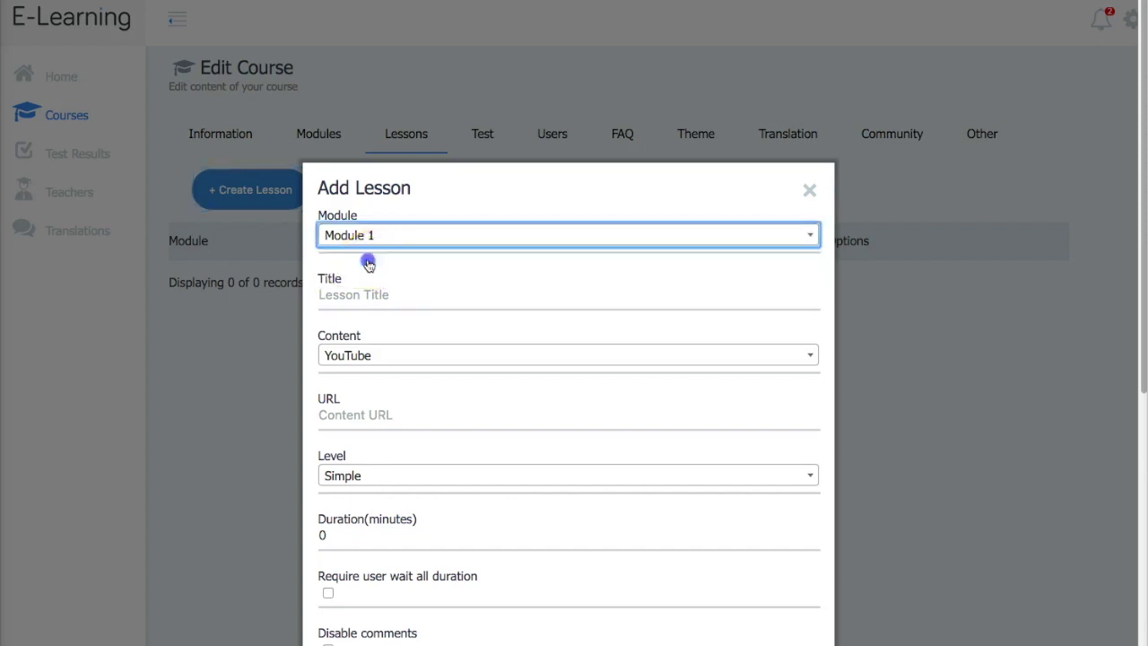
pyautogui.click(414, 293)
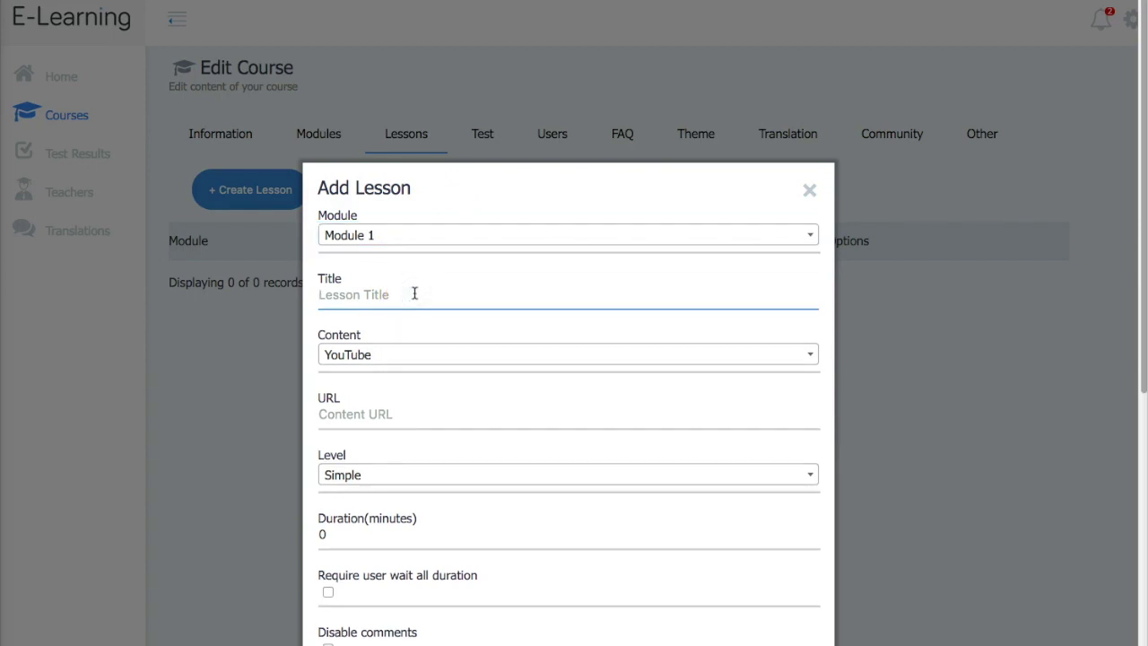
pyautogui.write('Testing How Introcud')
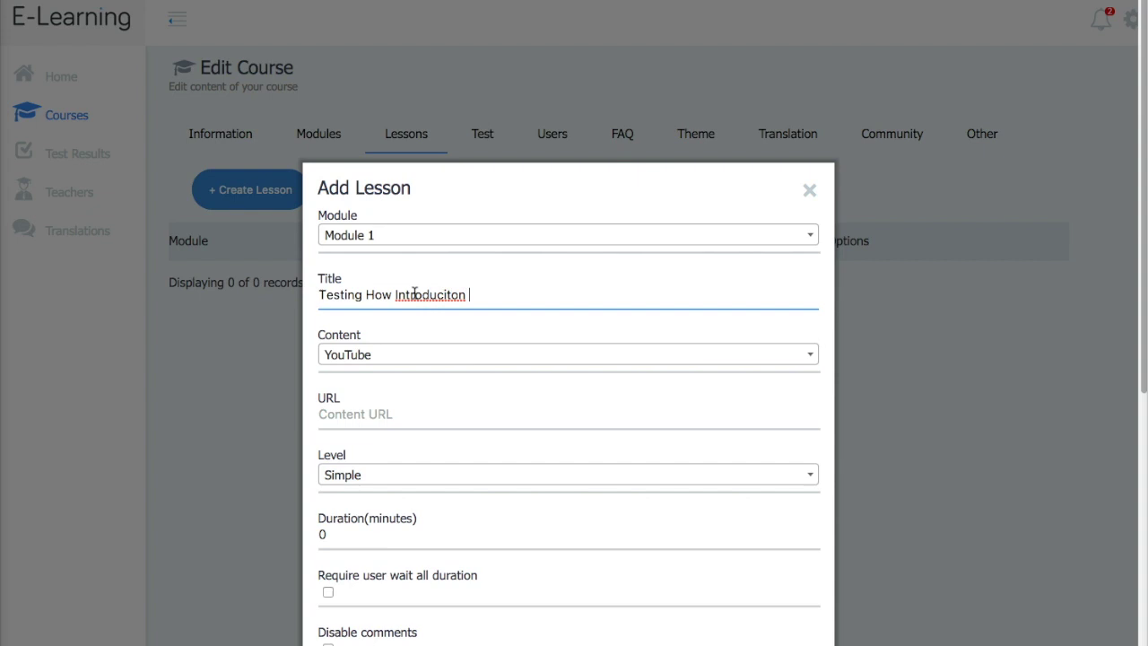
pyautogui.write('n Works')
pyautogui.click(413, 354)
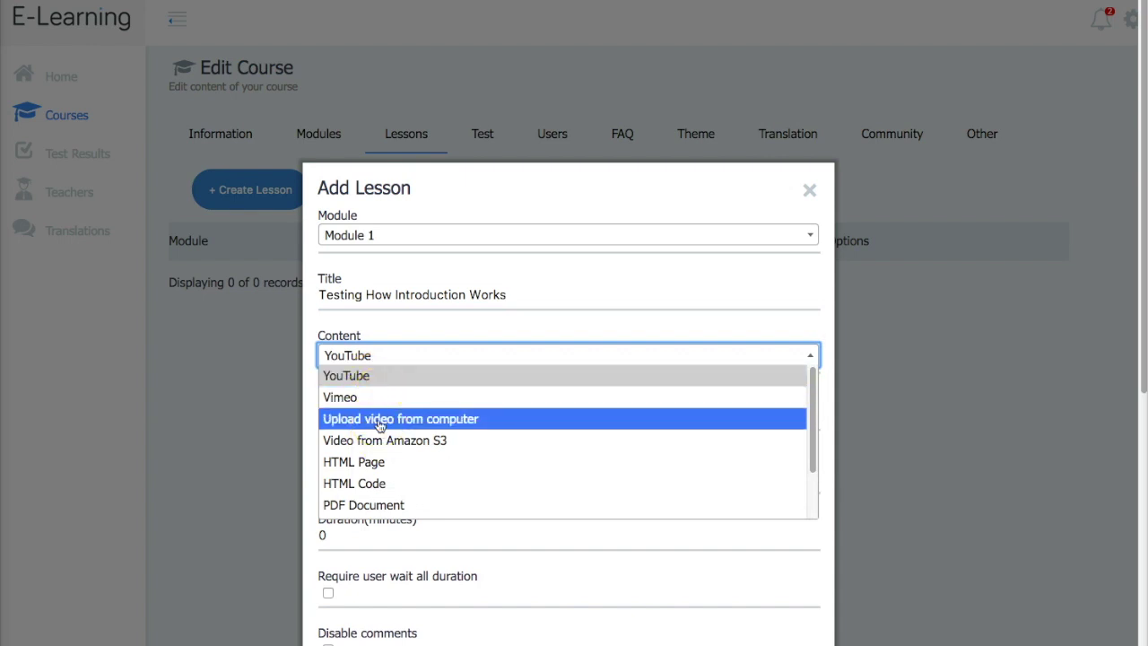
pyautogui.scroll(-1, 381, 447)
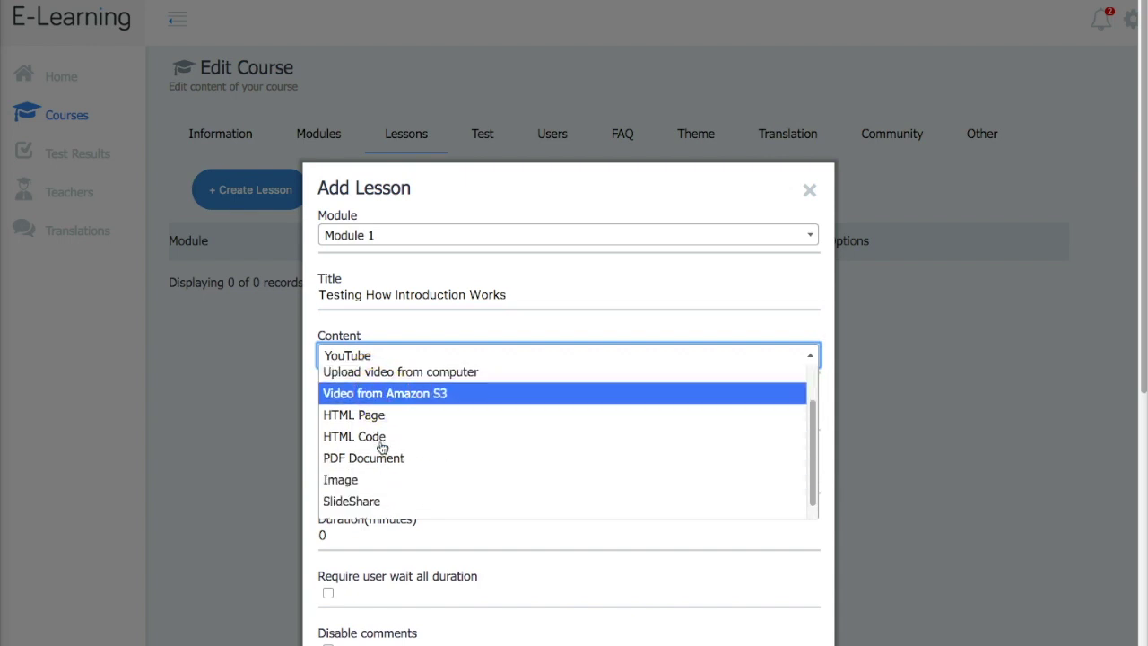
pyautogui.scroll(-2, 381, 431)
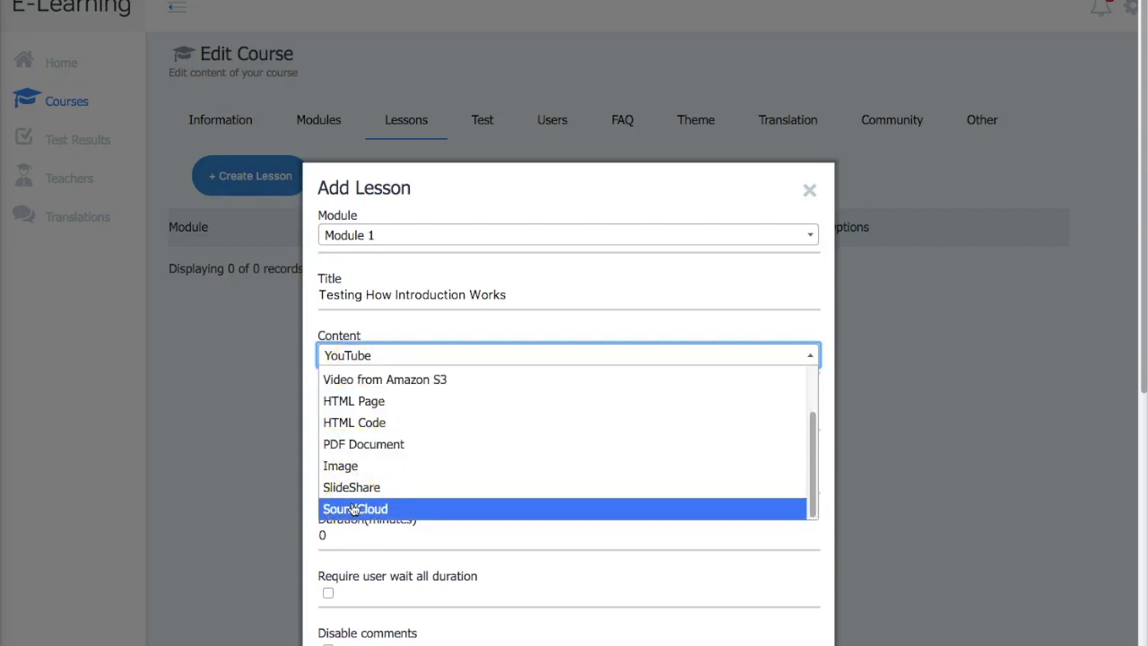
pyautogui.scroll(1, 369, 401)
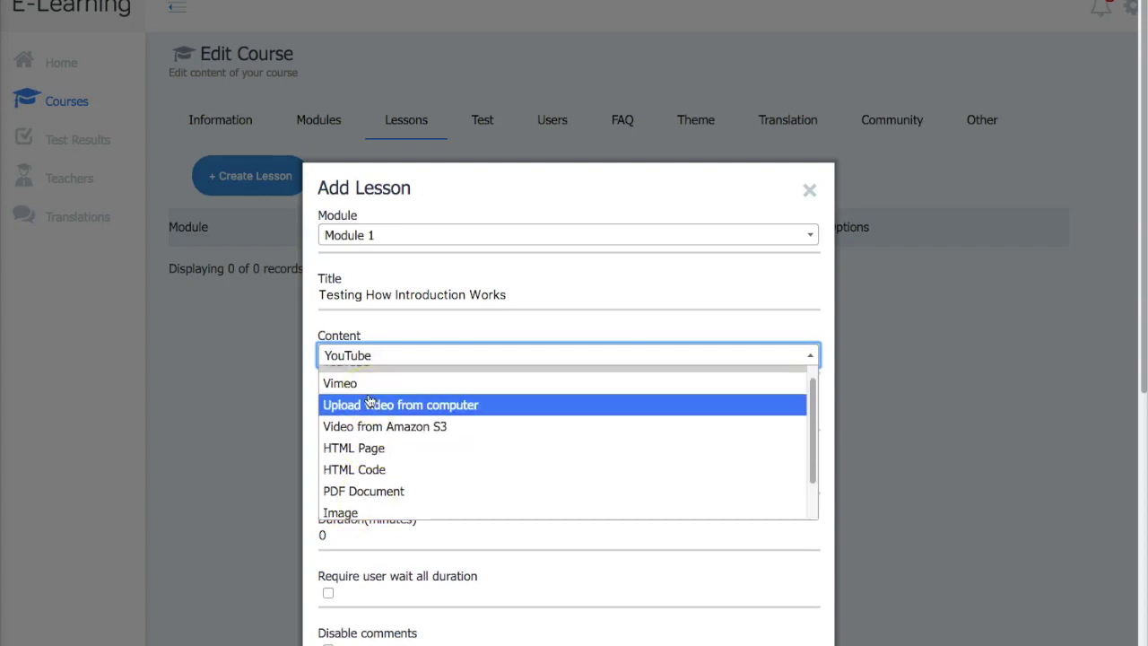
pyautogui.scroll(1, 369, 401)
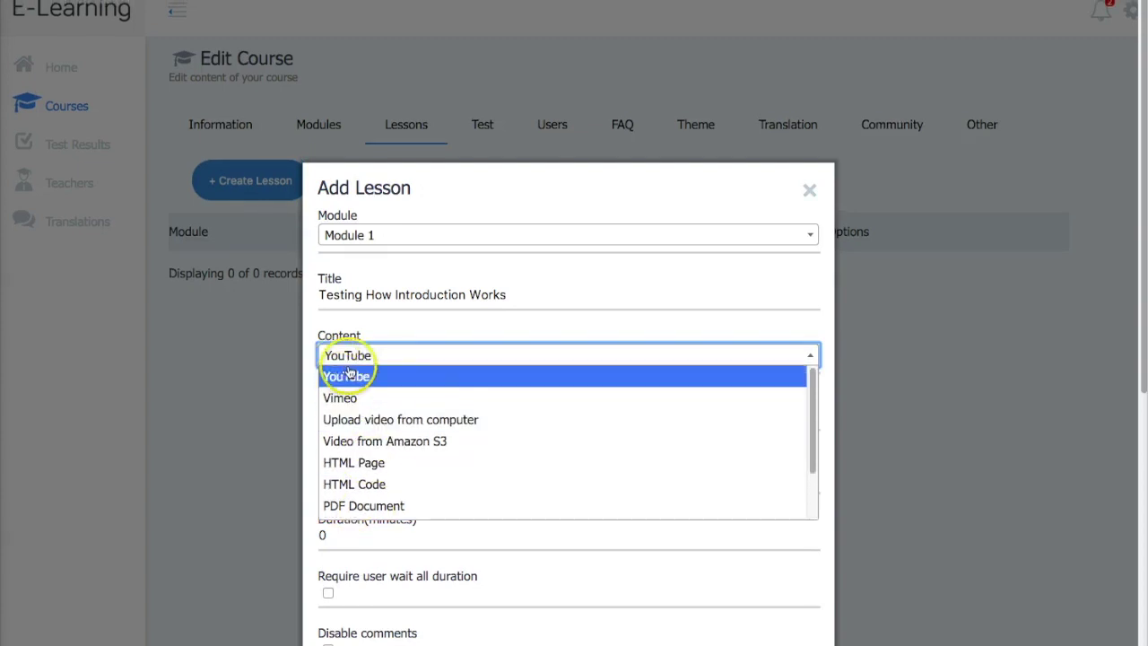
pyautogui.click(355, 380)
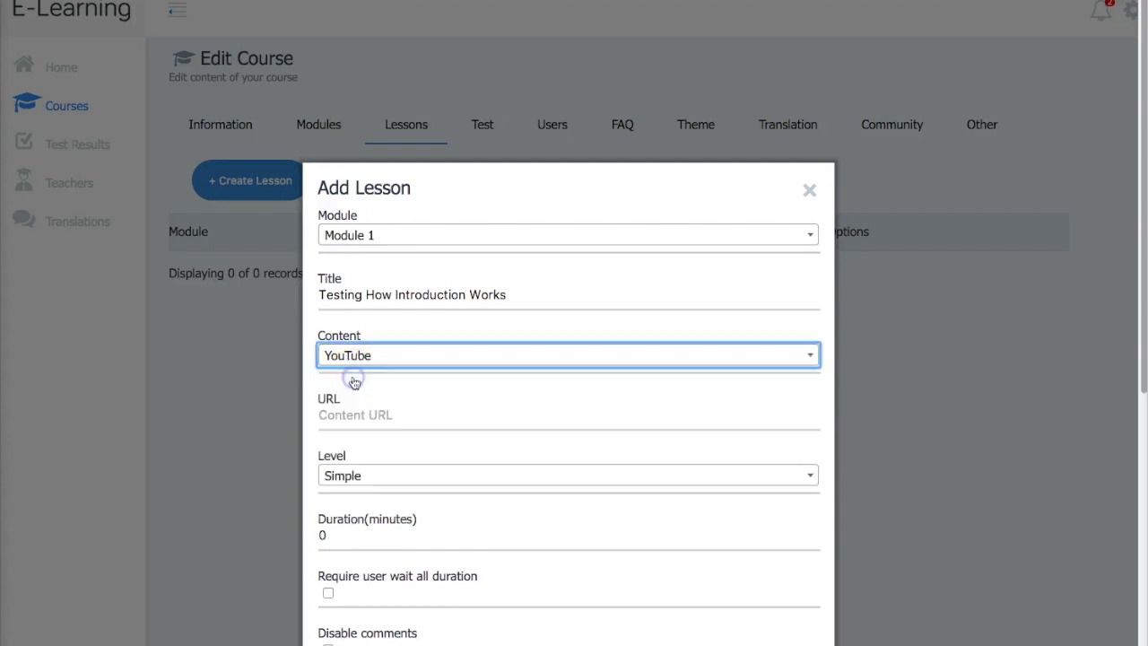
pyautogui.click(371, 420)
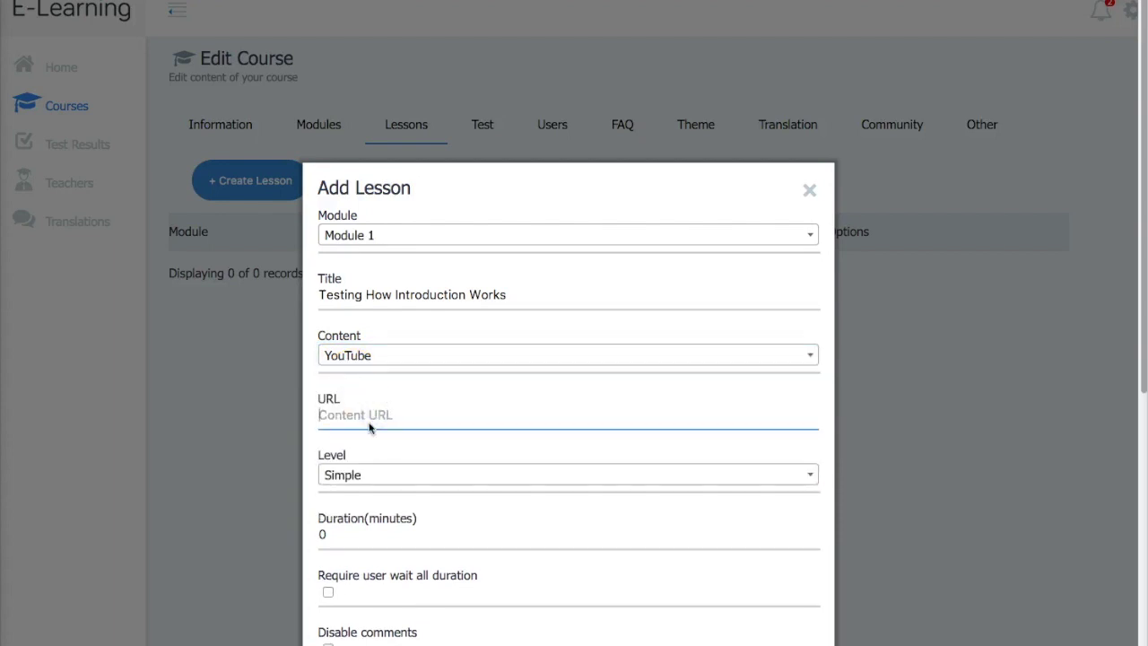
pyautogui.click(380, 403)
pyautogui.write('https://www.youtube.com/watch?v=8lJWaJ7cPko')
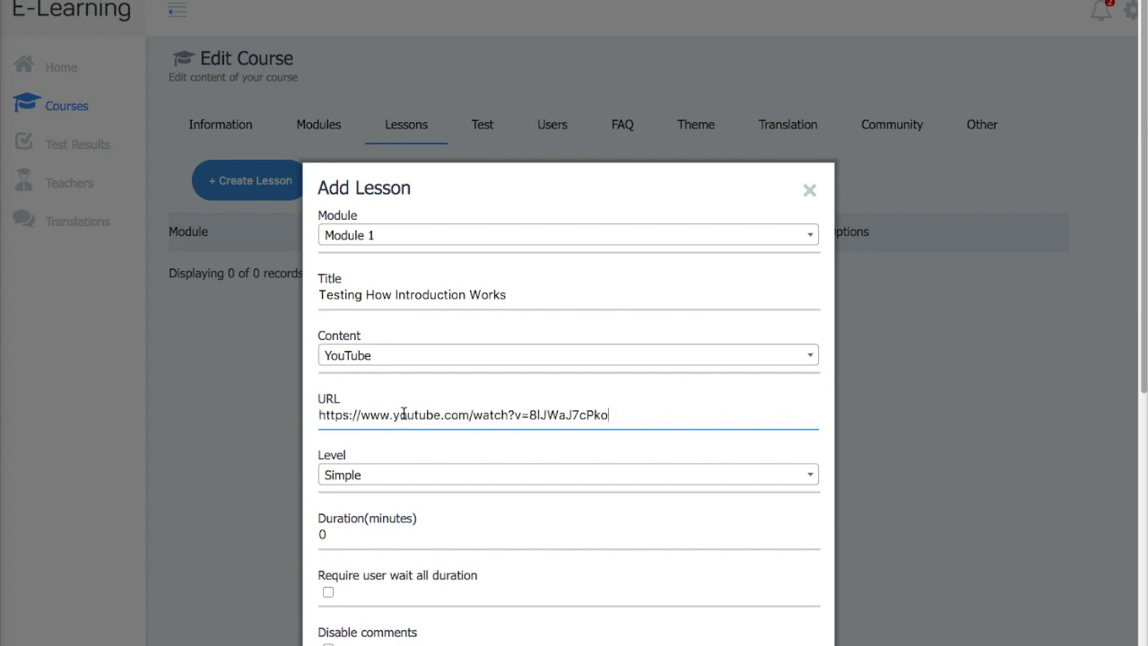
# Step: Keep the lesson's level at Simple and set its duration to 7 minutes
pyautogui.click(402, 476)
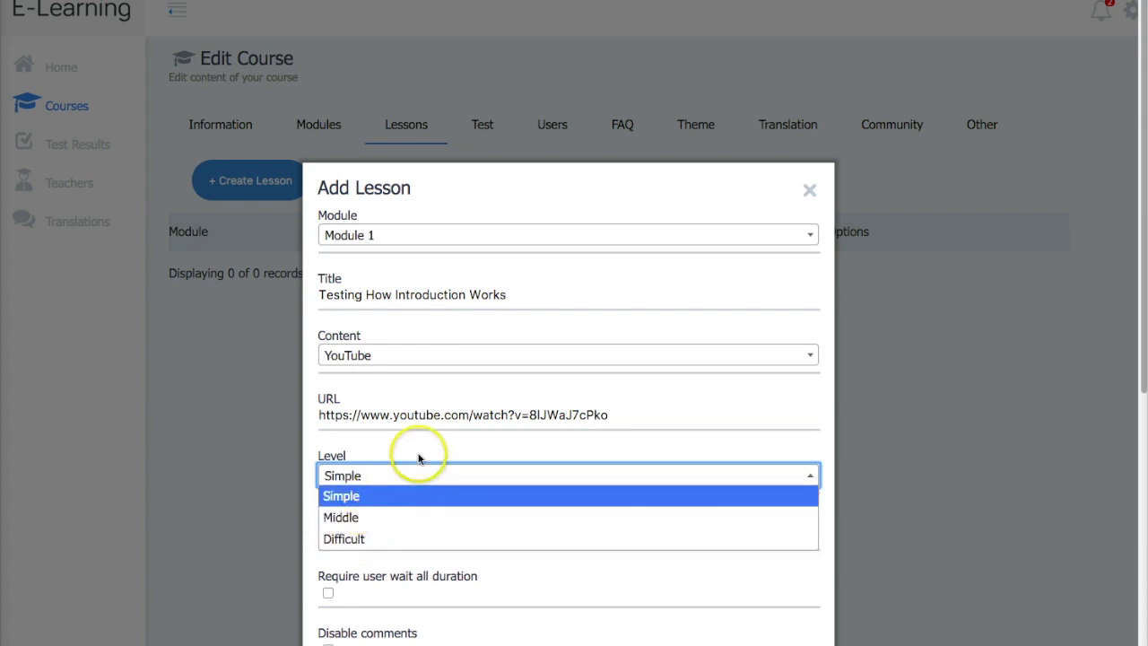
pyautogui.click(415, 470)
pyautogui.scroll(-1, 418, 470)
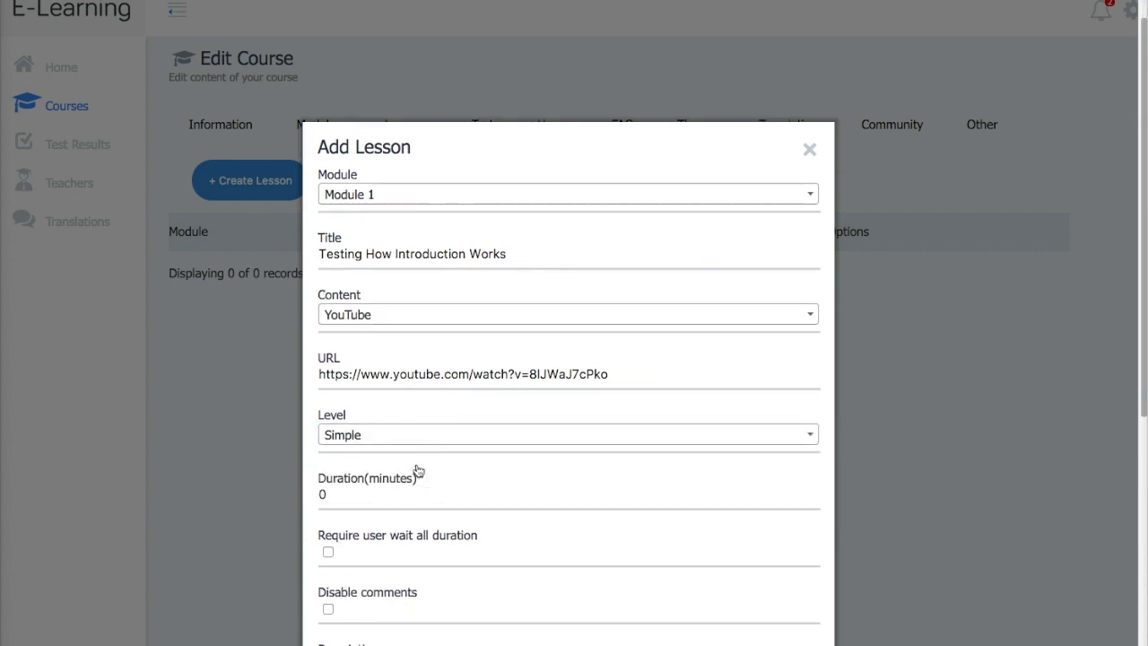
pyautogui.scroll(-1, 418, 470)
pyautogui.click(347, 439)
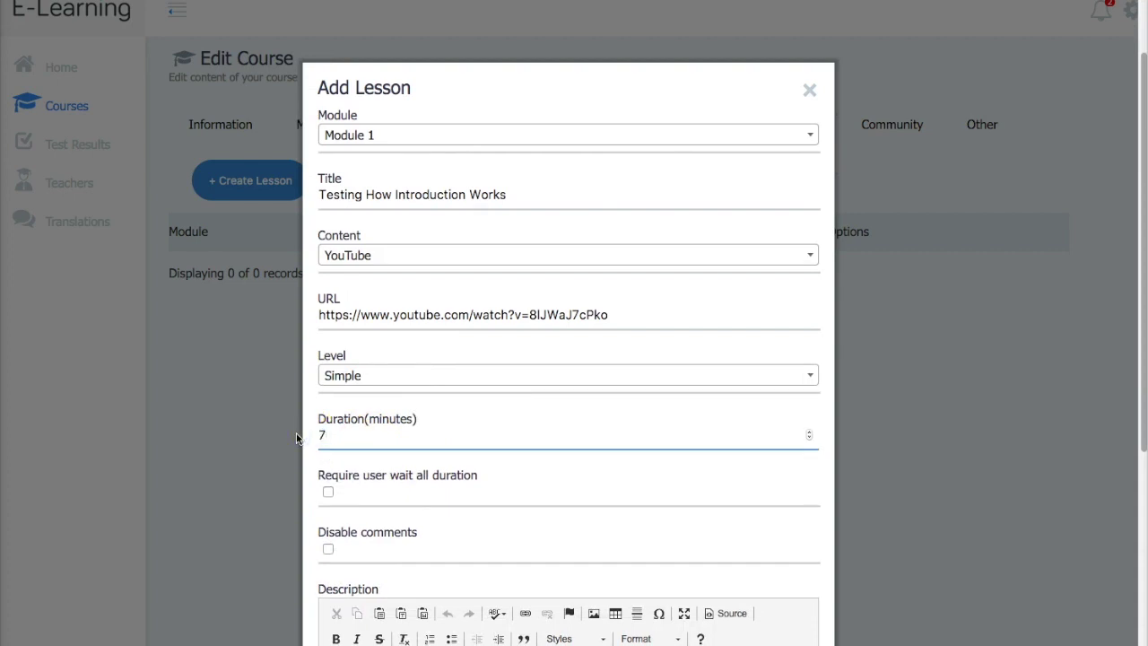
# Step: Try the lesson's Require user wait all duration option and switch it back off
pyautogui.scroll(-2, 374, 507)
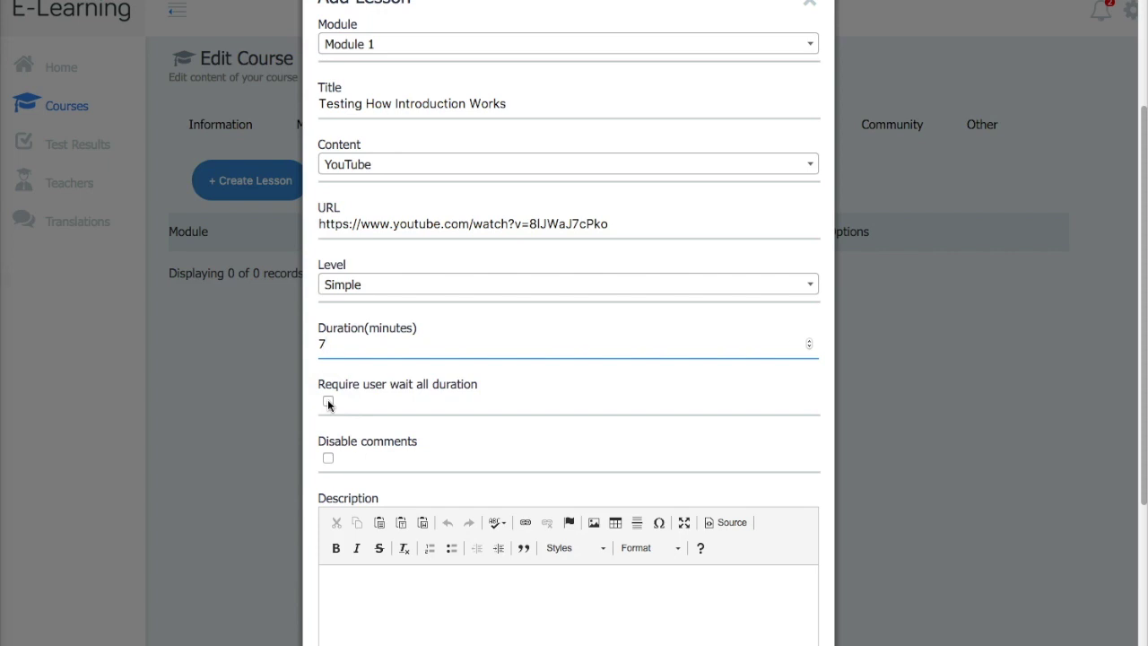
pyautogui.click(329, 401)
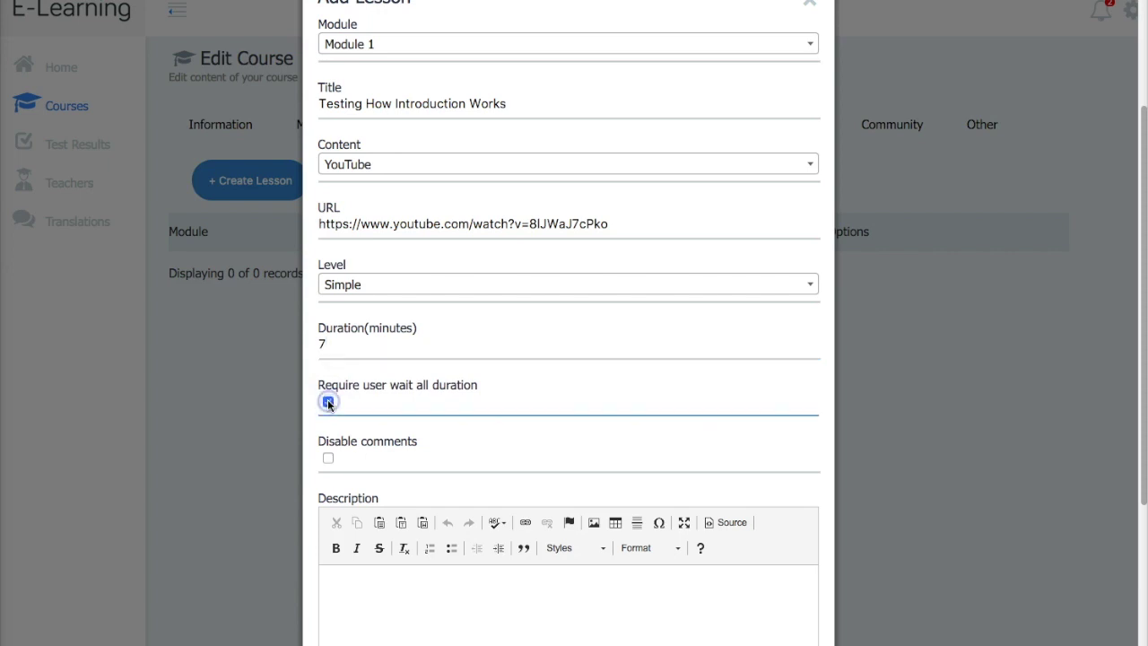
pyautogui.click(328, 459)
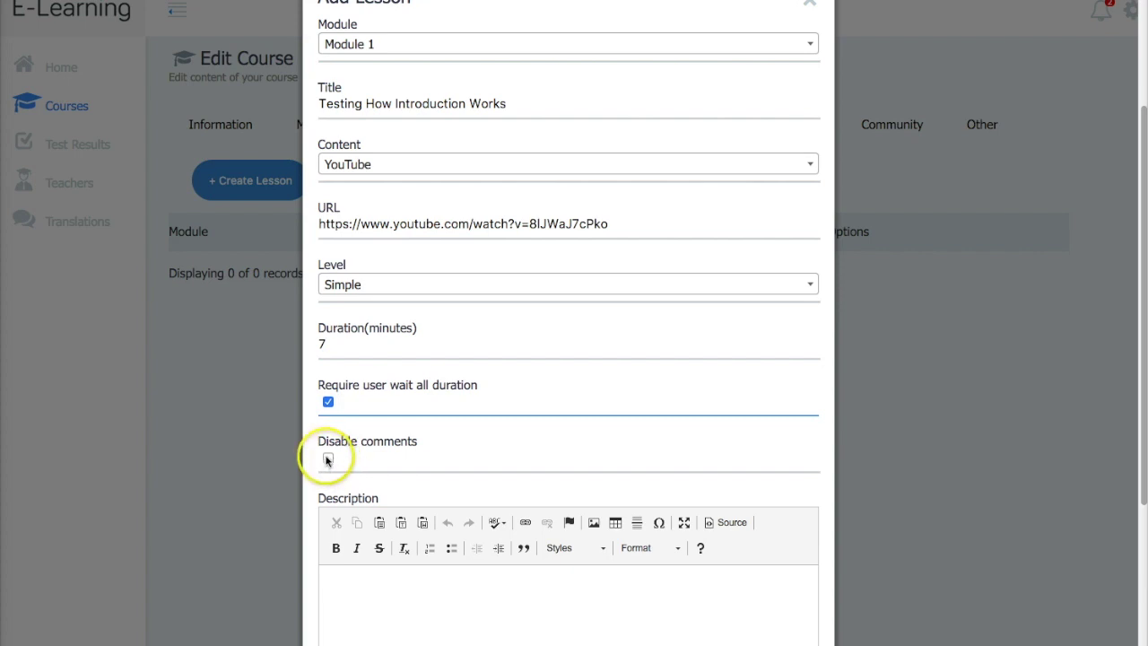
pyautogui.click(327, 403)
# Step: Enter "Description for Course, etc. Etc." as the lesson description and save the lesson
pyautogui.scroll(-3, 341, 425)
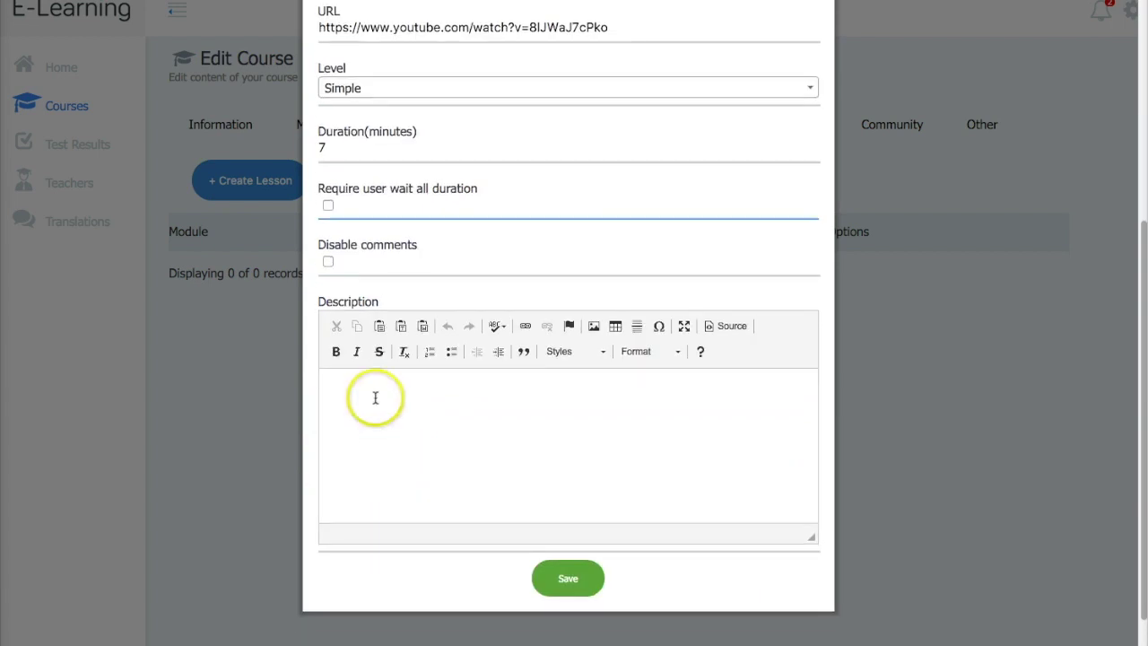
pyautogui.click(402, 424)
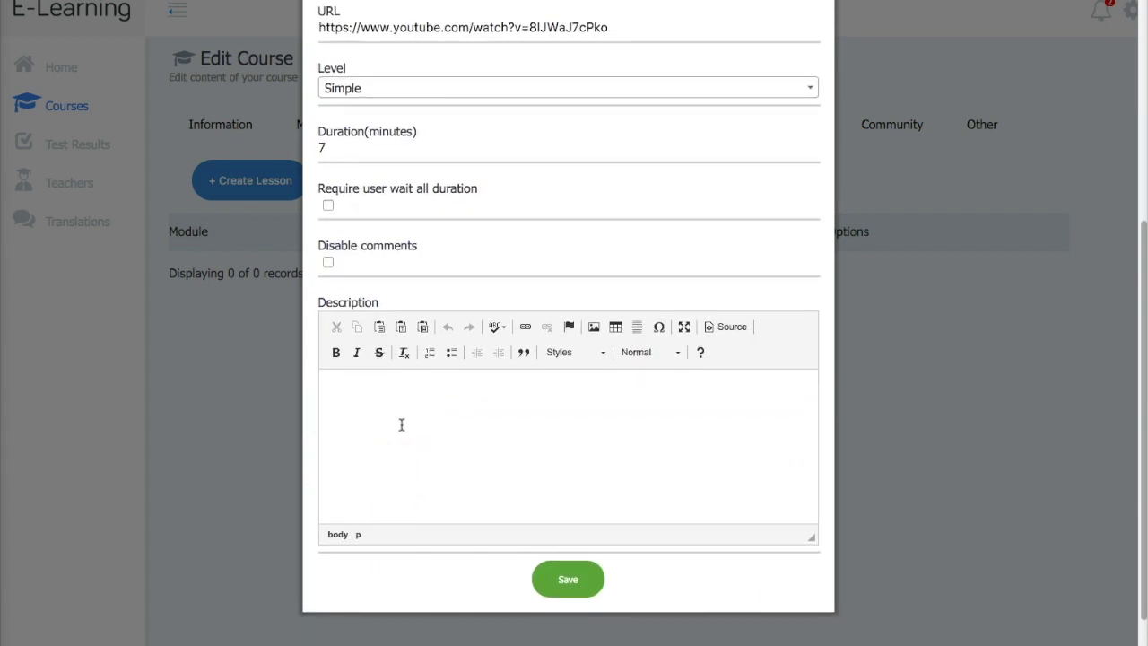
pyautogui.write('Description for Cou')
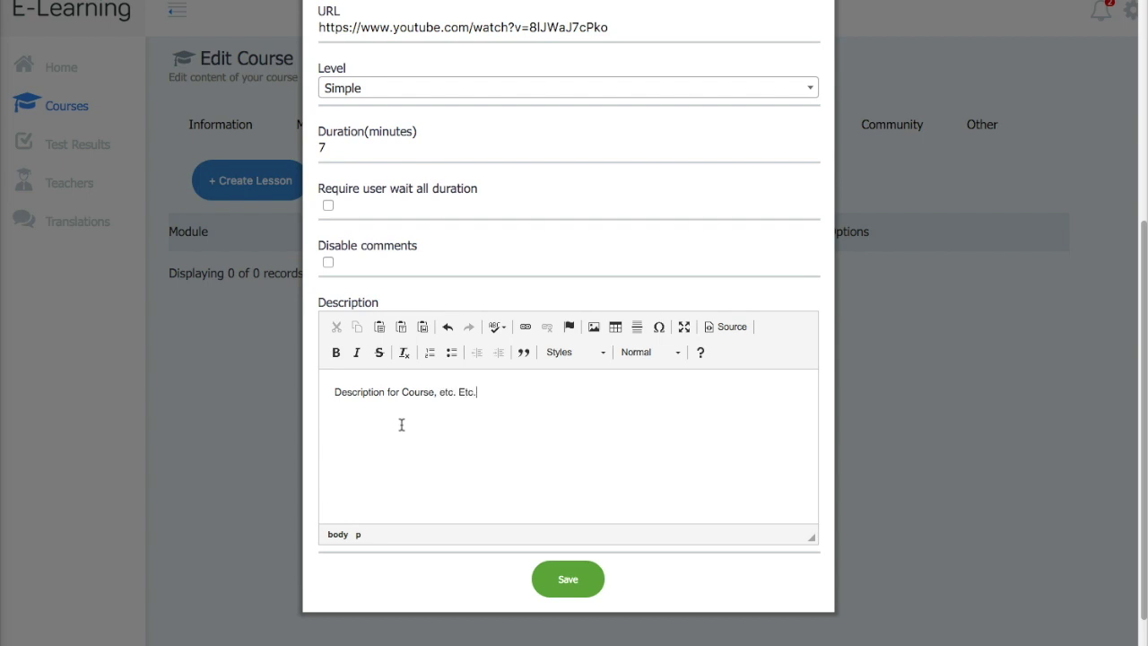
pyautogui.write('rse, etc. Etc.')
pyautogui.click(402, 425)
pyautogui.click(567, 579)
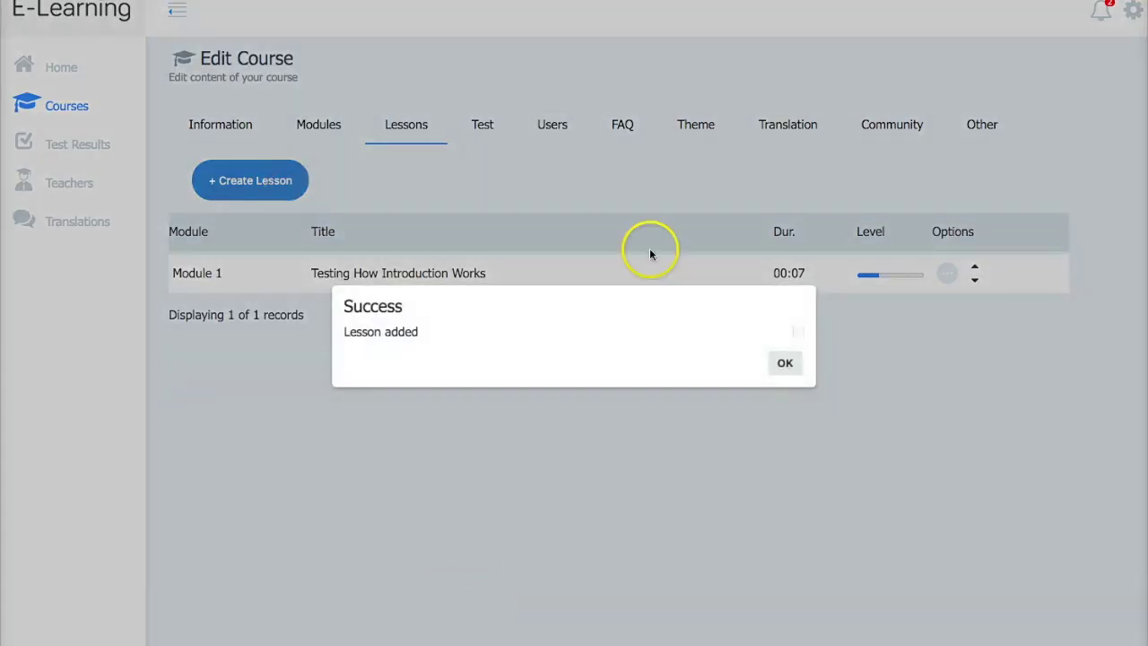
pyautogui.click(793, 364)
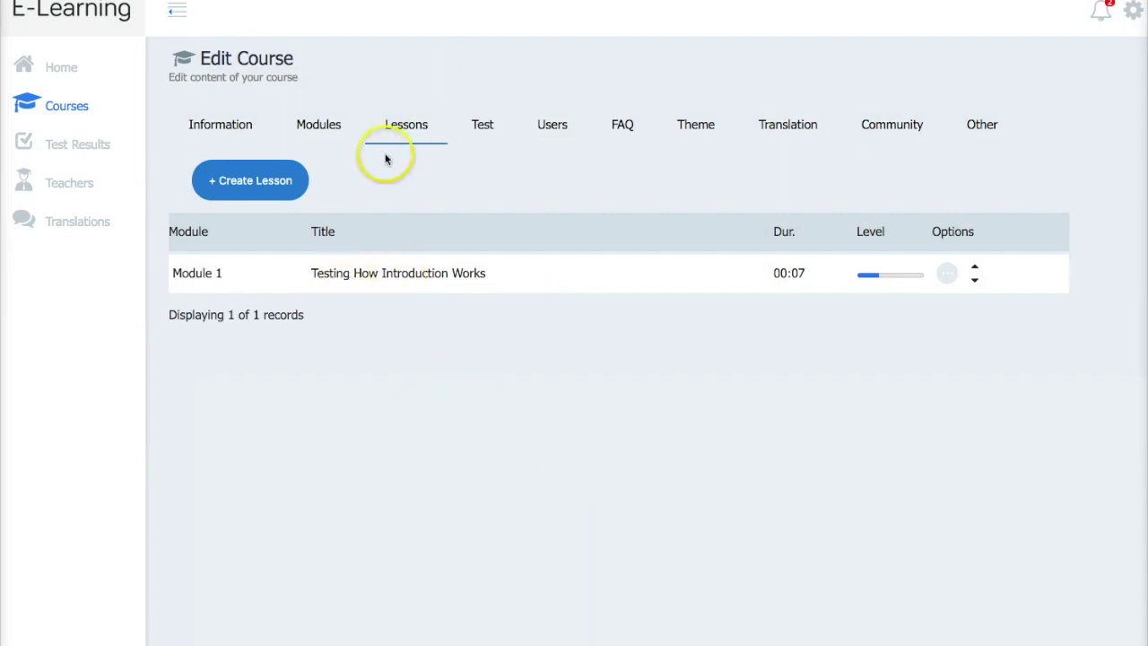
# Step: Start a new lesson in Module 2 and title it "Testing Module 2 Lesson"
pyautogui.click(405, 133)
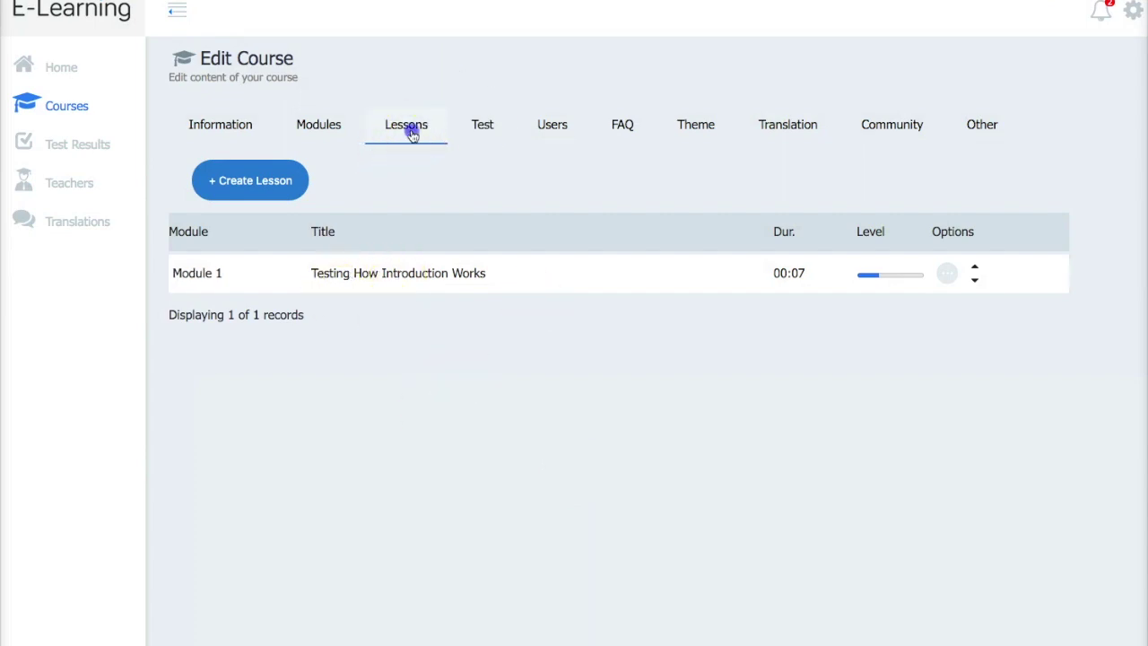
pyautogui.click(263, 184)
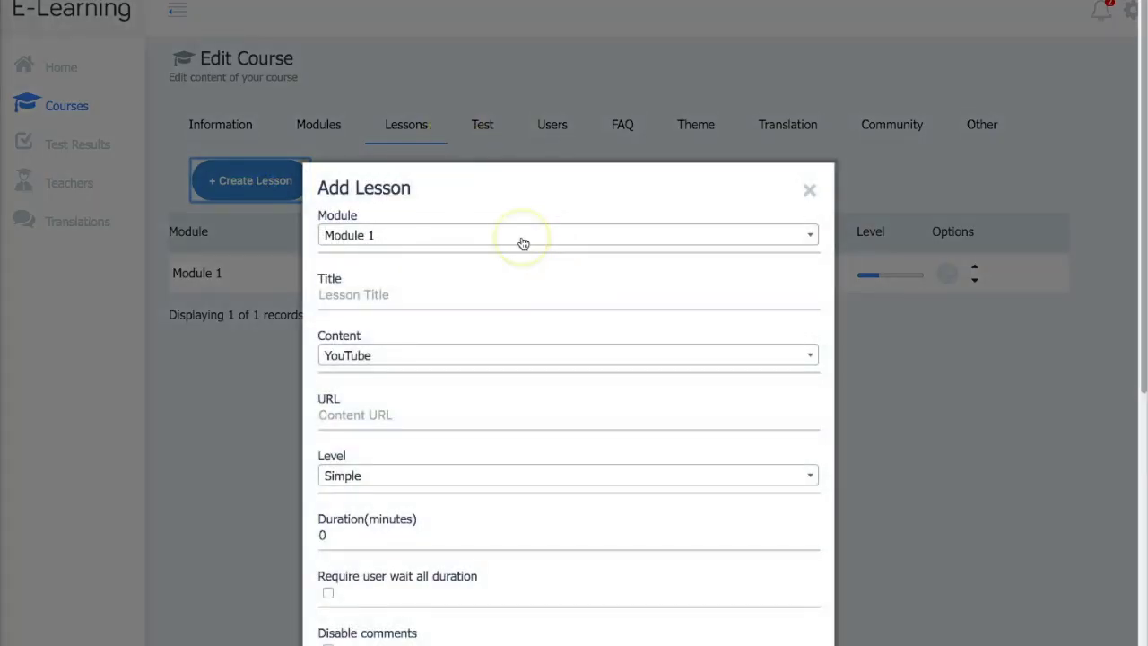
pyautogui.click(523, 243)
pyautogui.click(403, 269)
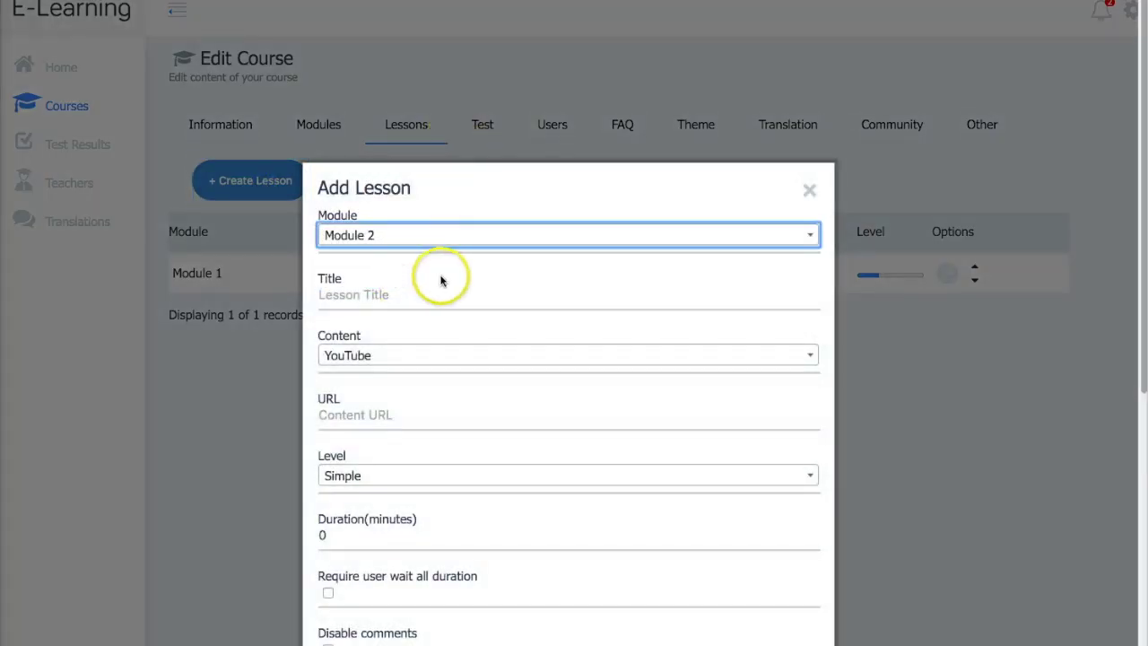
pyautogui.click(429, 290)
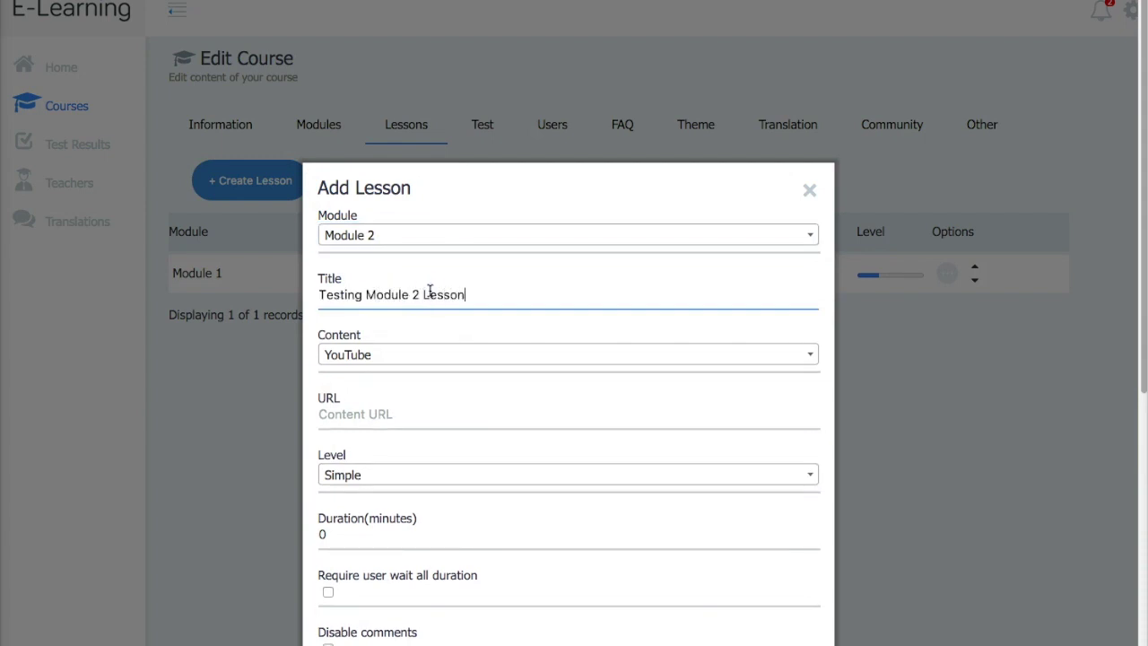
pyautogui.click(436, 415)
pyautogui.write('https://www.youtube.com/watch?v=8lJWaJ7cPko')
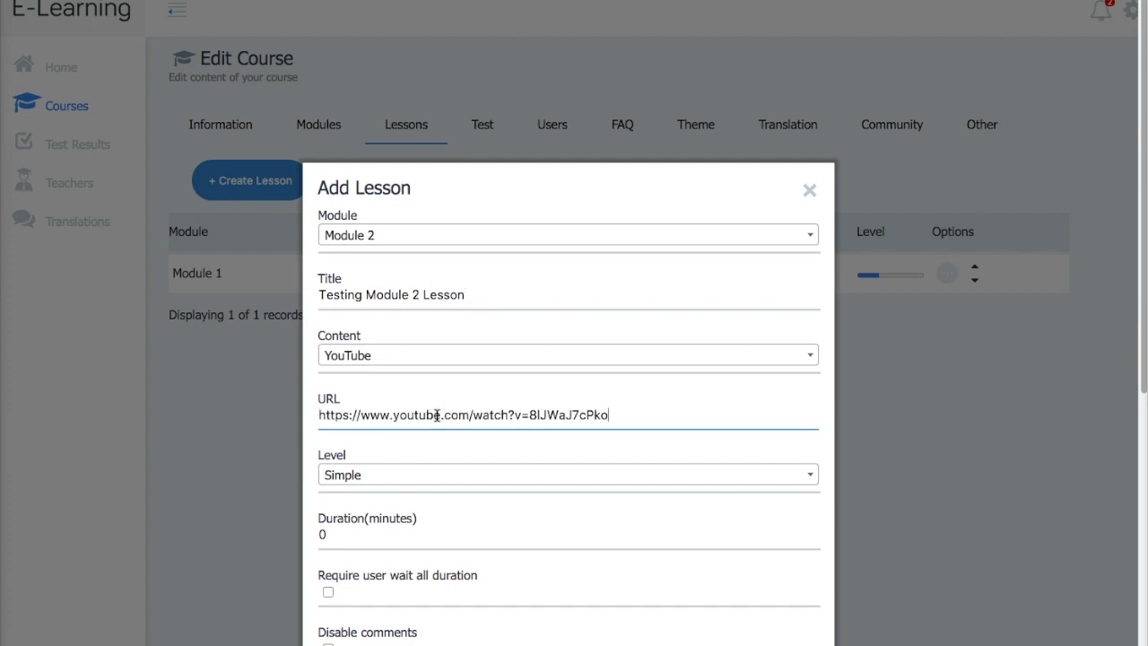
pyautogui.scroll(-3, 445, 467)
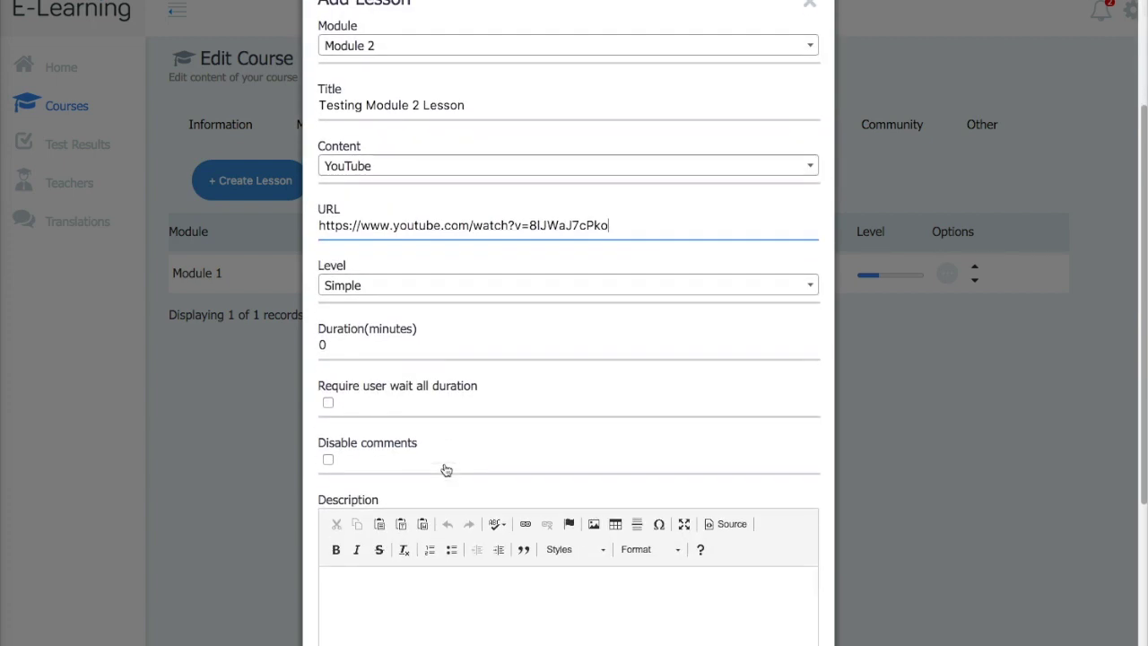
pyautogui.scroll(-2, 495, 527)
pyautogui.click(493, 496)
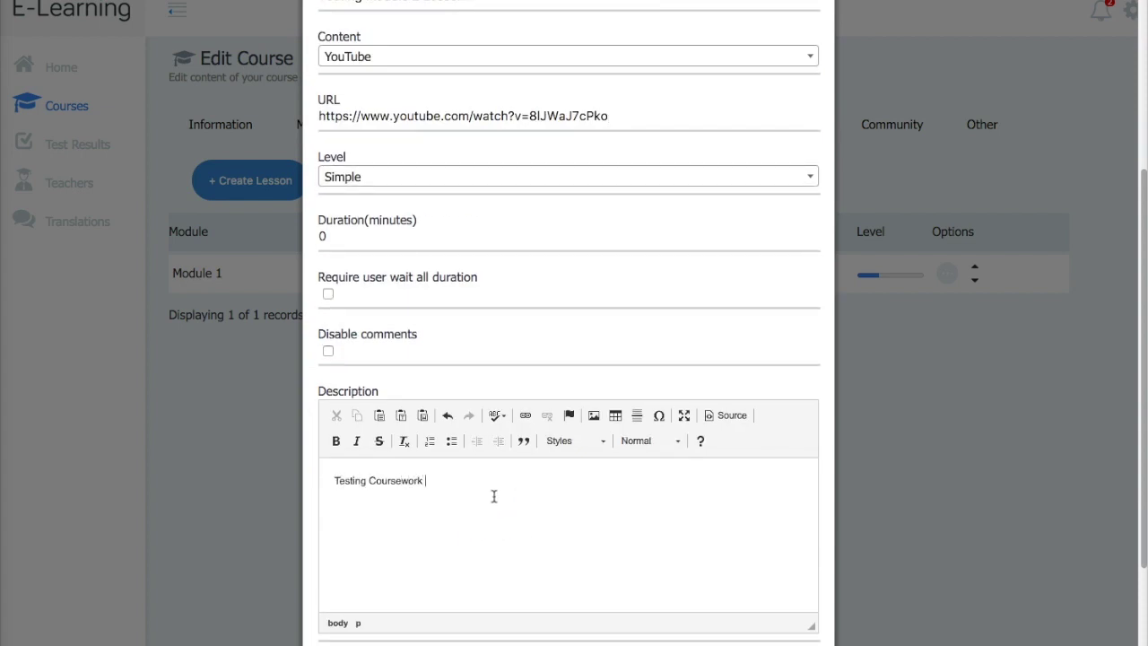
pyautogui.scroll(-2, 493, 496)
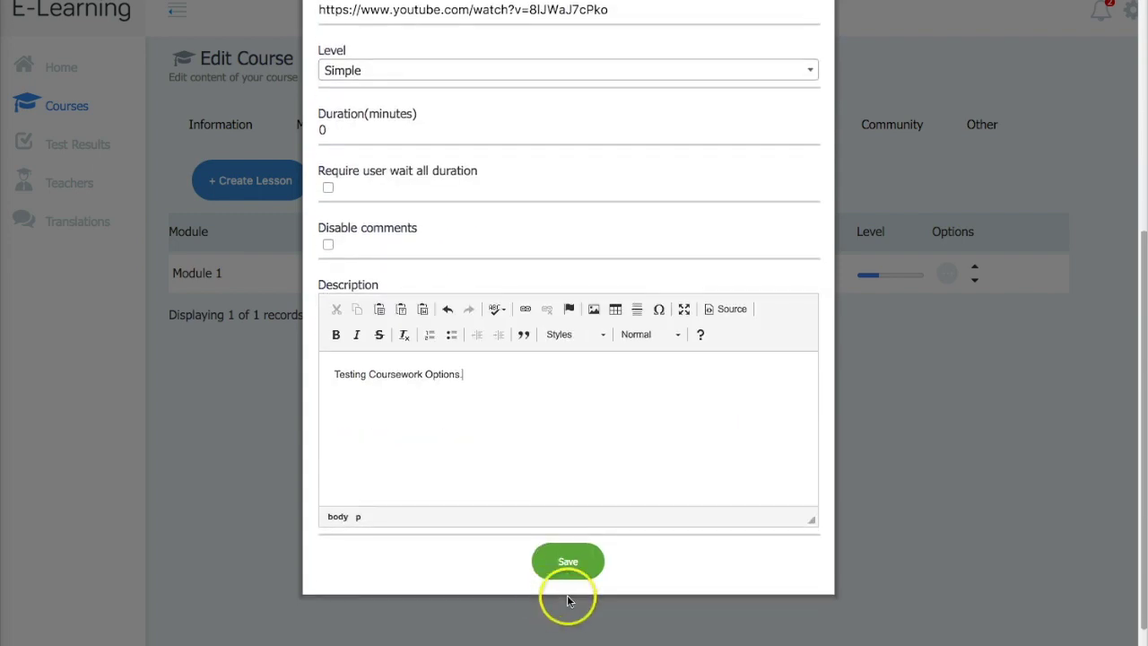
pyautogui.click(789, 365)
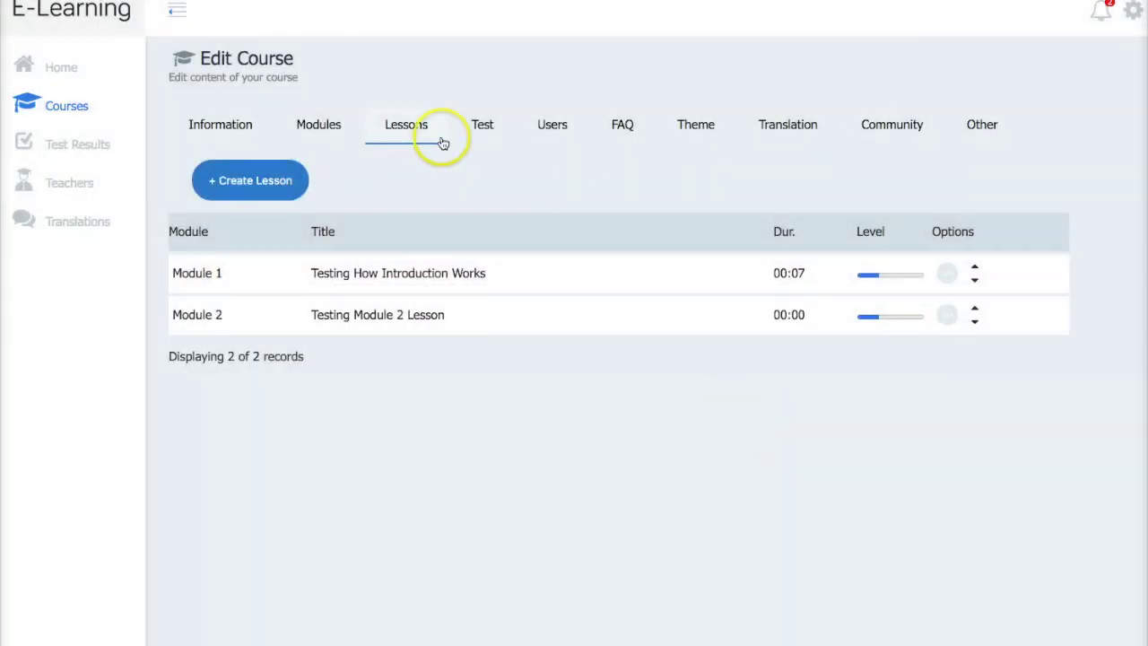
# Step: Start a new test question and review its module and test type choices, keeping Final Test and Multiple choice
pyautogui.click(487, 125)
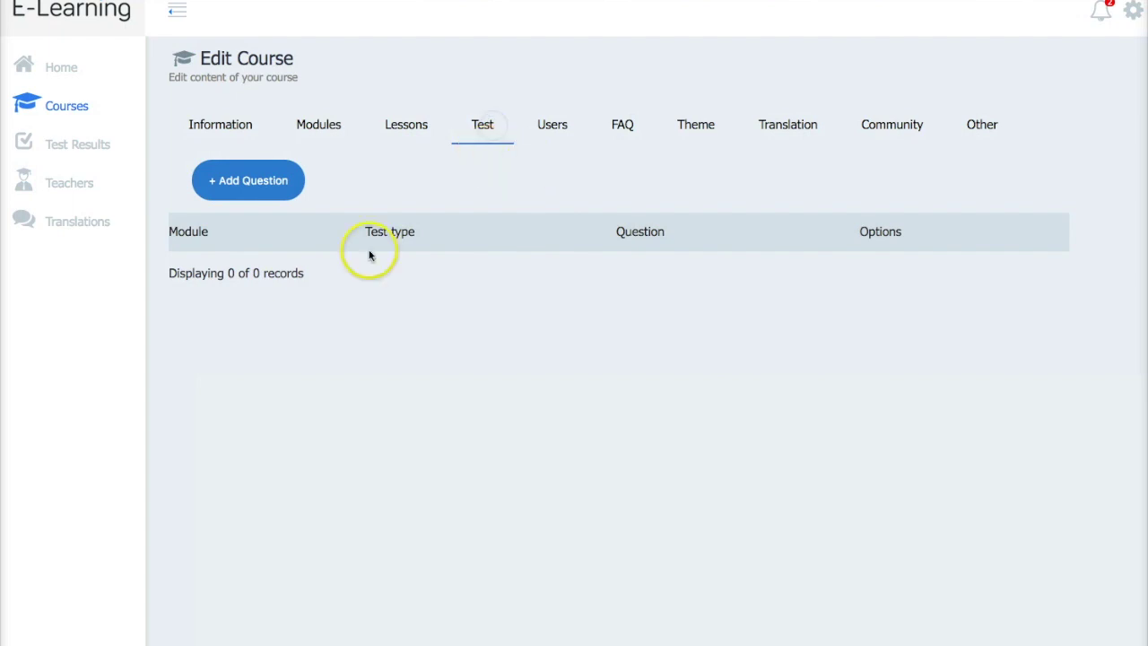
pyautogui.click(248, 185)
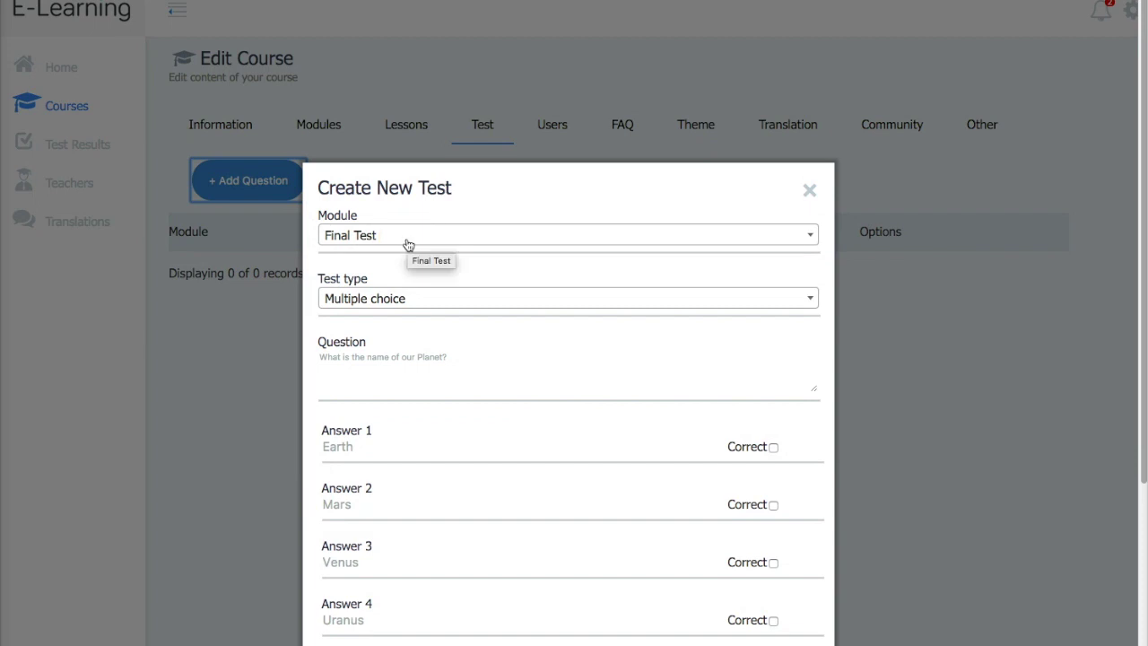
pyautogui.click(409, 239)
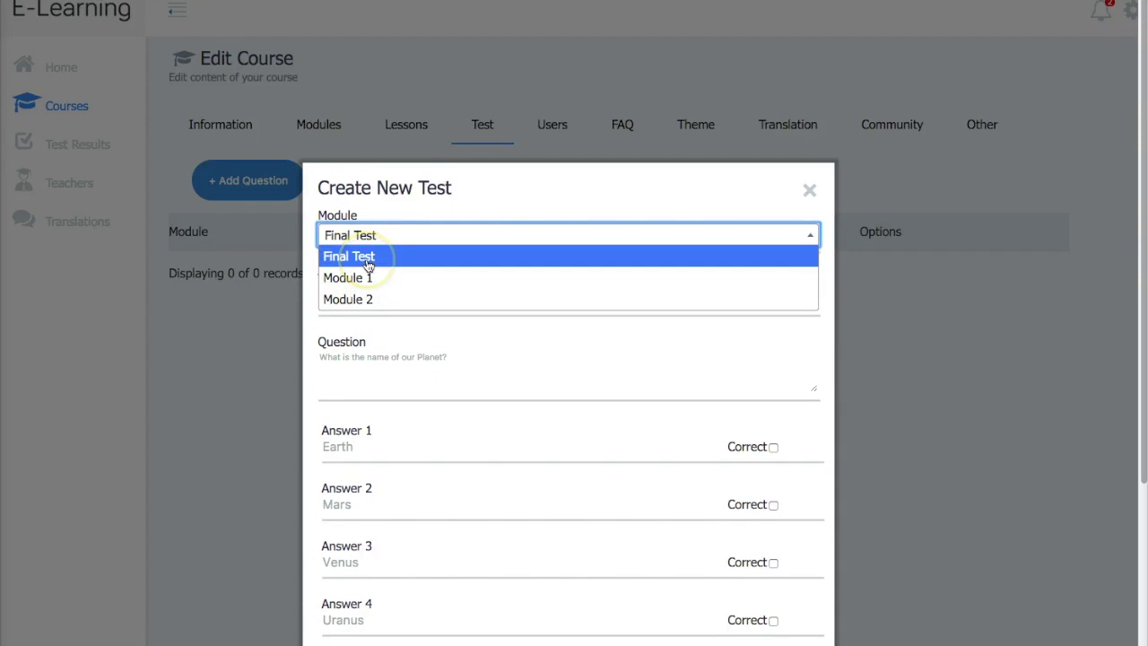
pyautogui.click(490, 207)
pyautogui.click(439, 305)
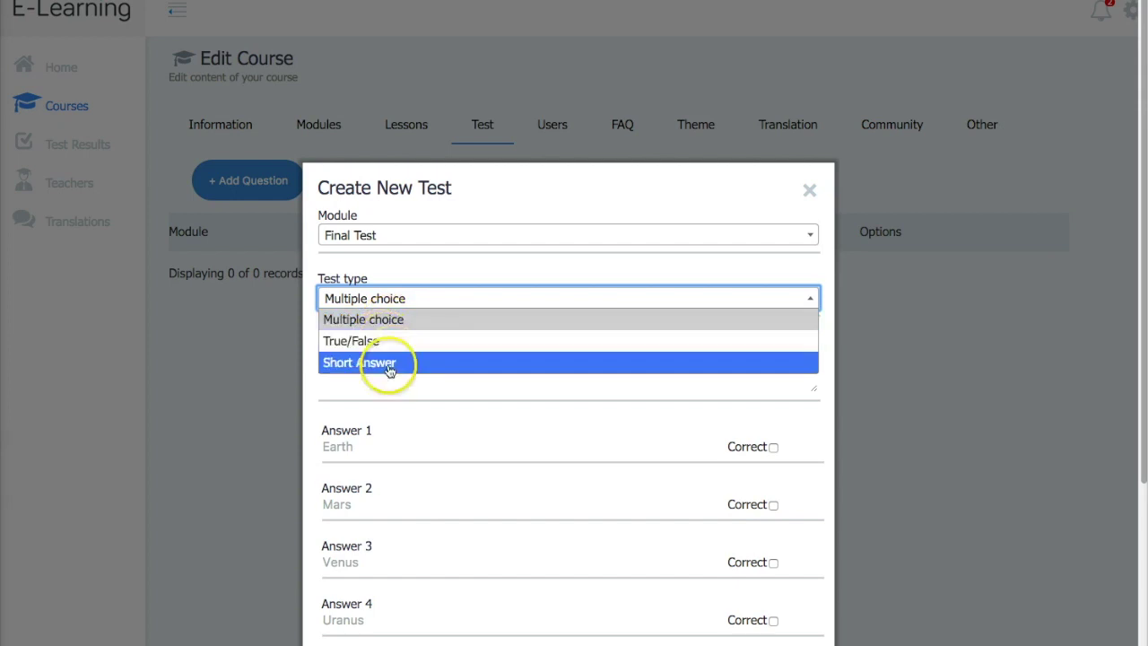
pyautogui.click(448, 276)
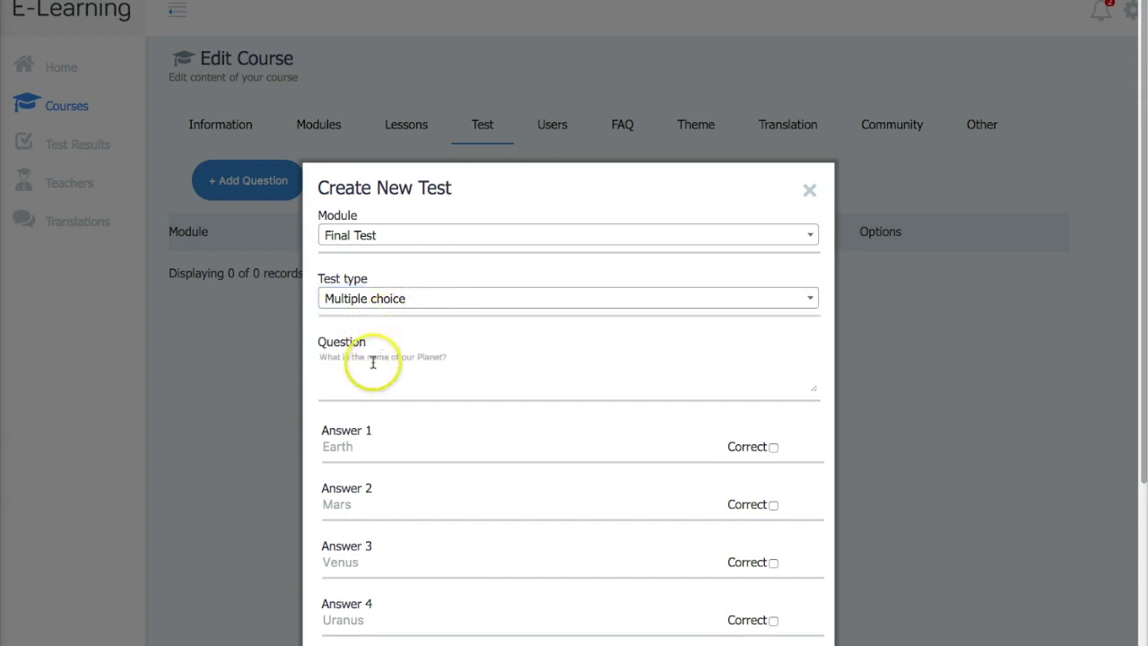
# Step: Save the multiple-choice Final Test question with its question, answers and help text left blank
pyautogui.click(393, 386)
pyautogui.scroll(-1, 399, 377)
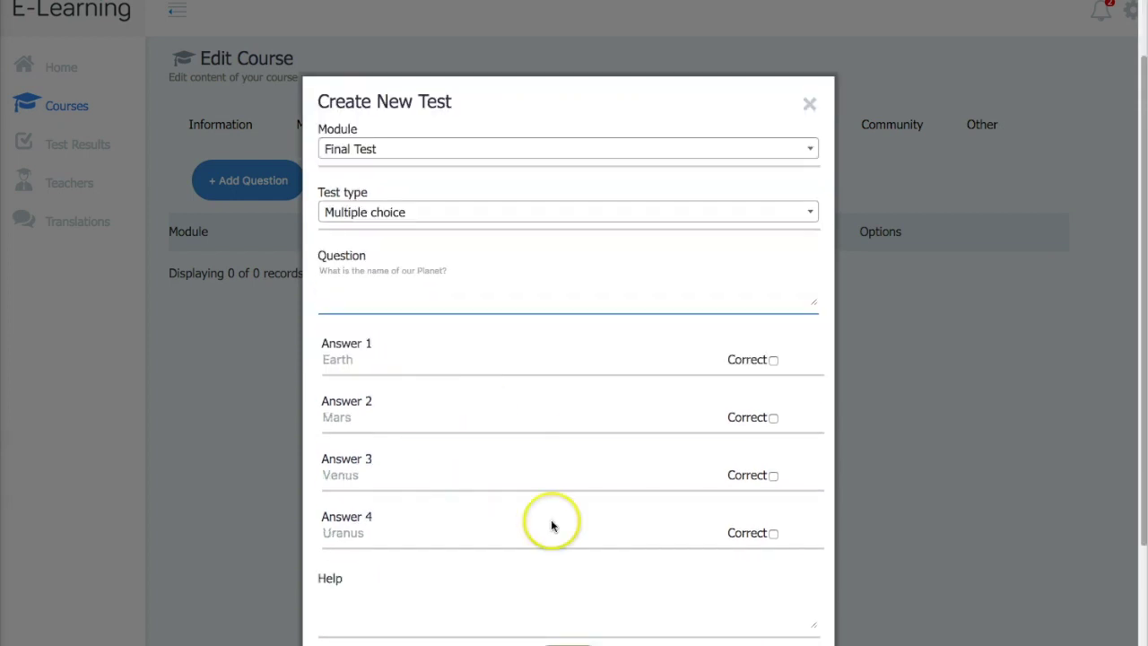
pyautogui.scroll(-2, 442, 470)
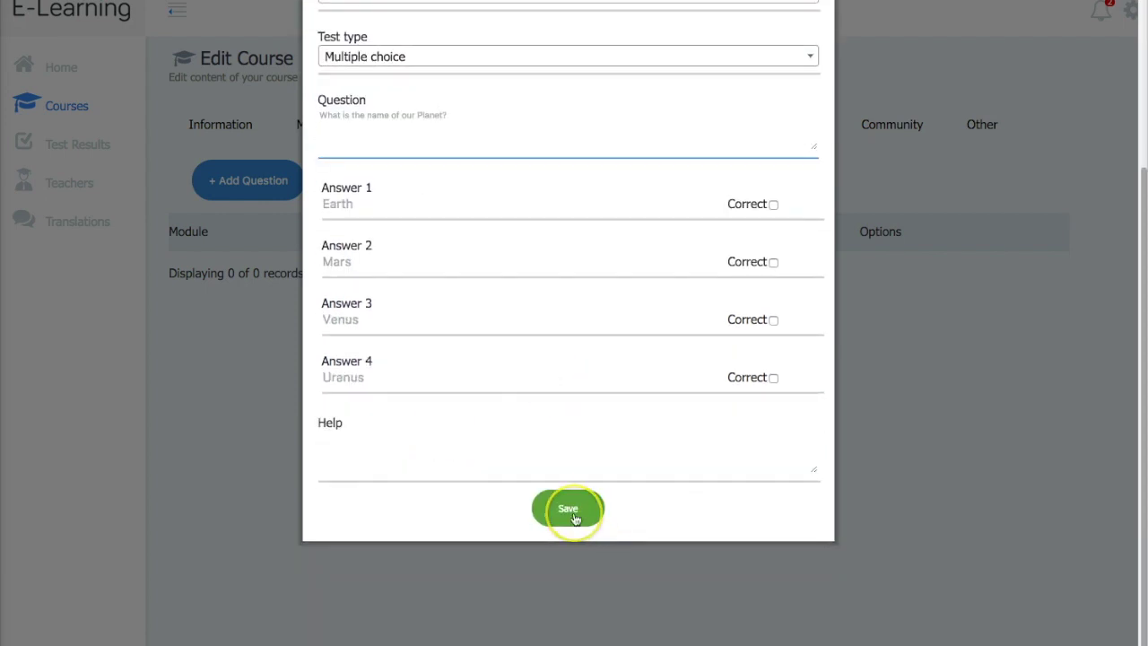
pyautogui.click(574, 517)
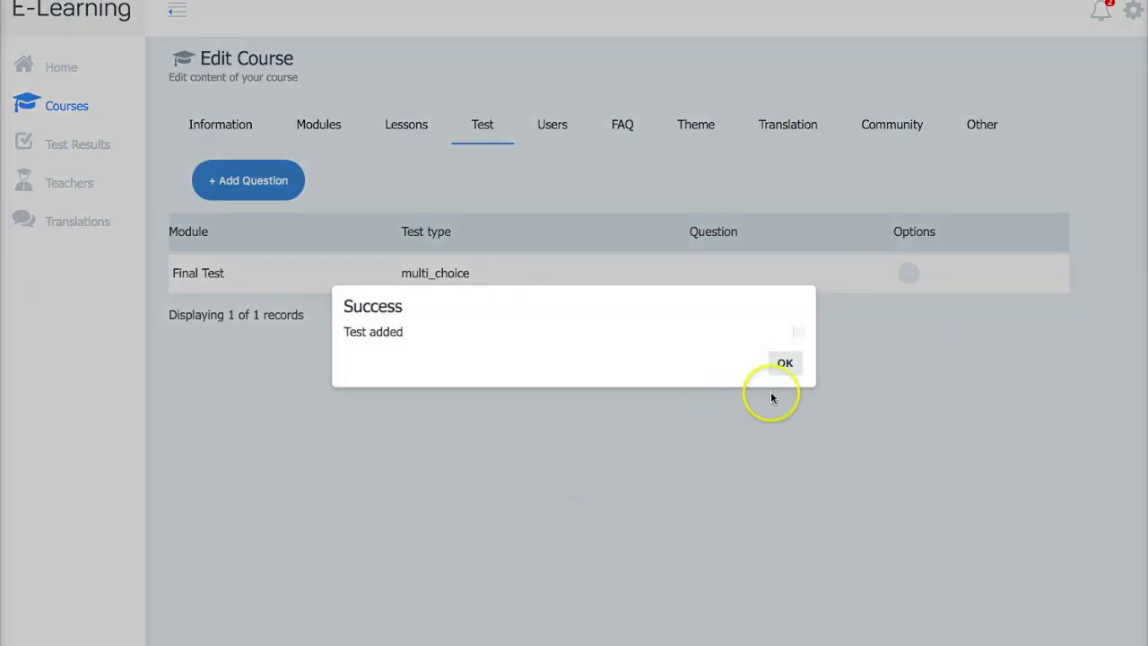
pyautogui.click(786, 364)
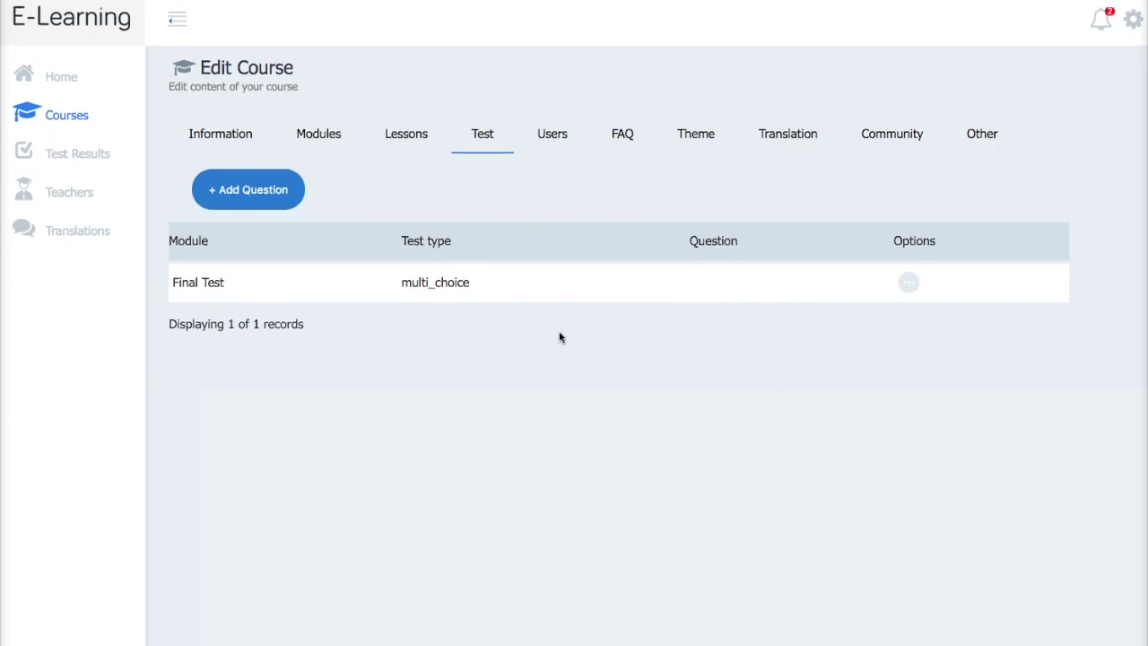
# Step: View the course's user list and add an FAQ entry with a blank question and answer
pyautogui.click(554, 138)
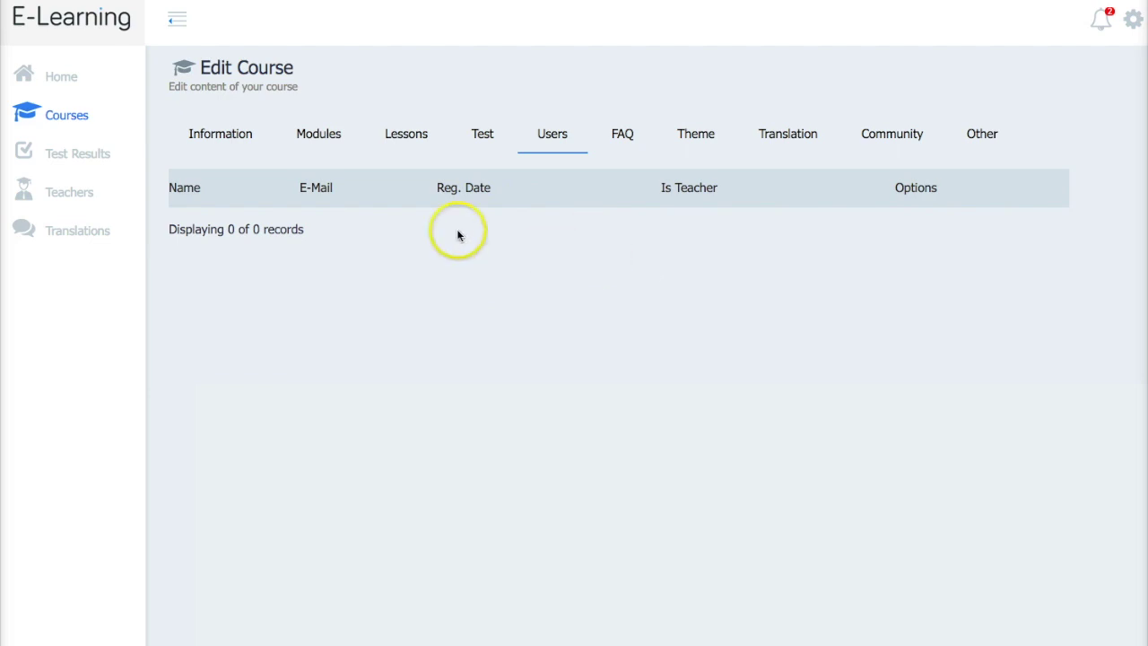
pyautogui.click(623, 136)
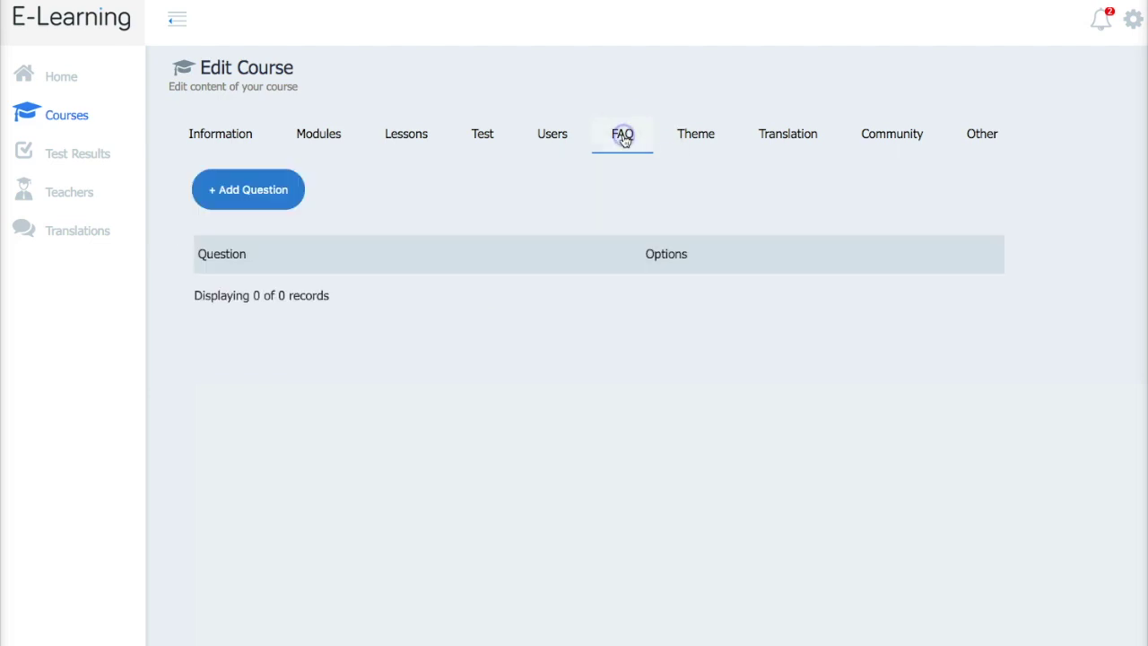
pyautogui.click(272, 201)
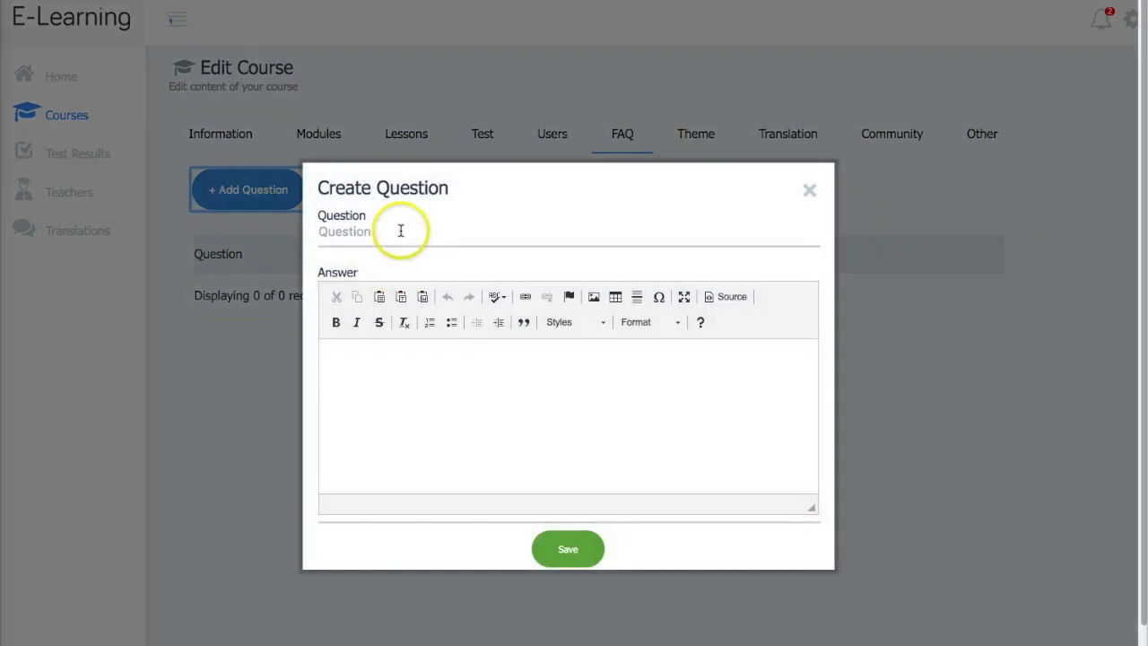
pyautogui.click(401, 232)
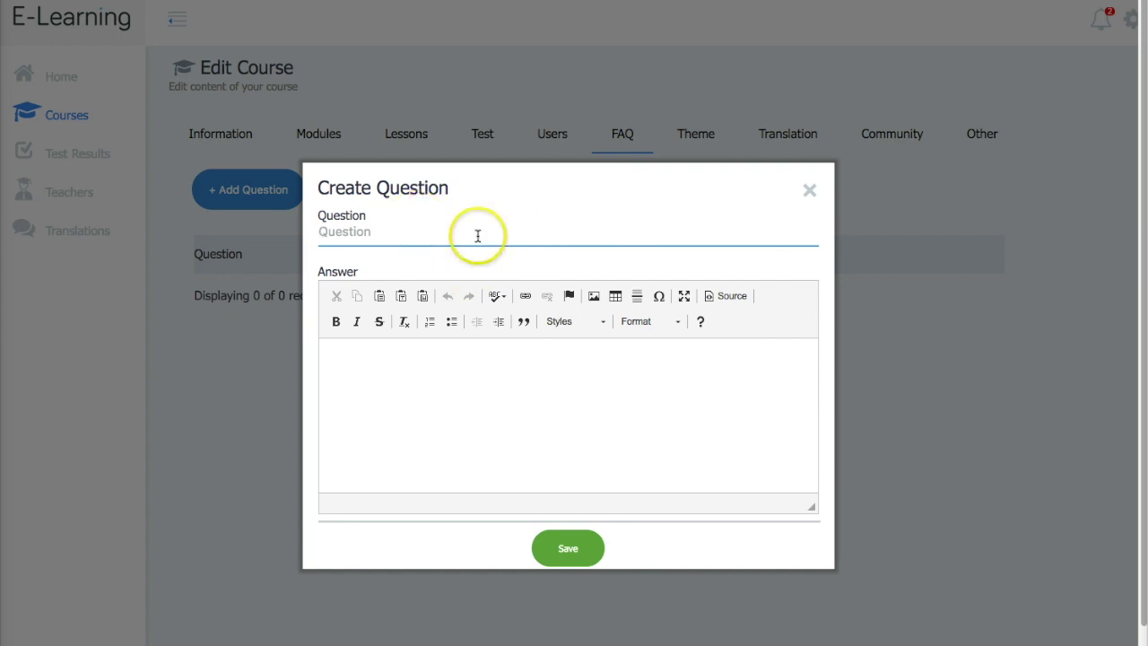
pyautogui.click(570, 563)
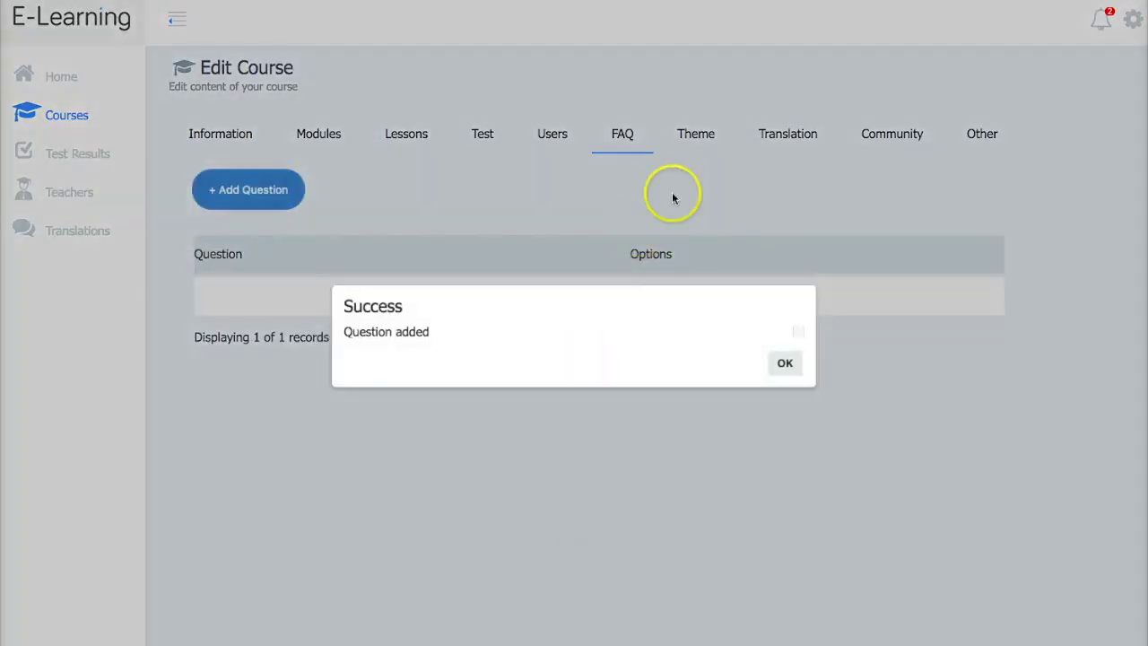
pyautogui.click(779, 357)
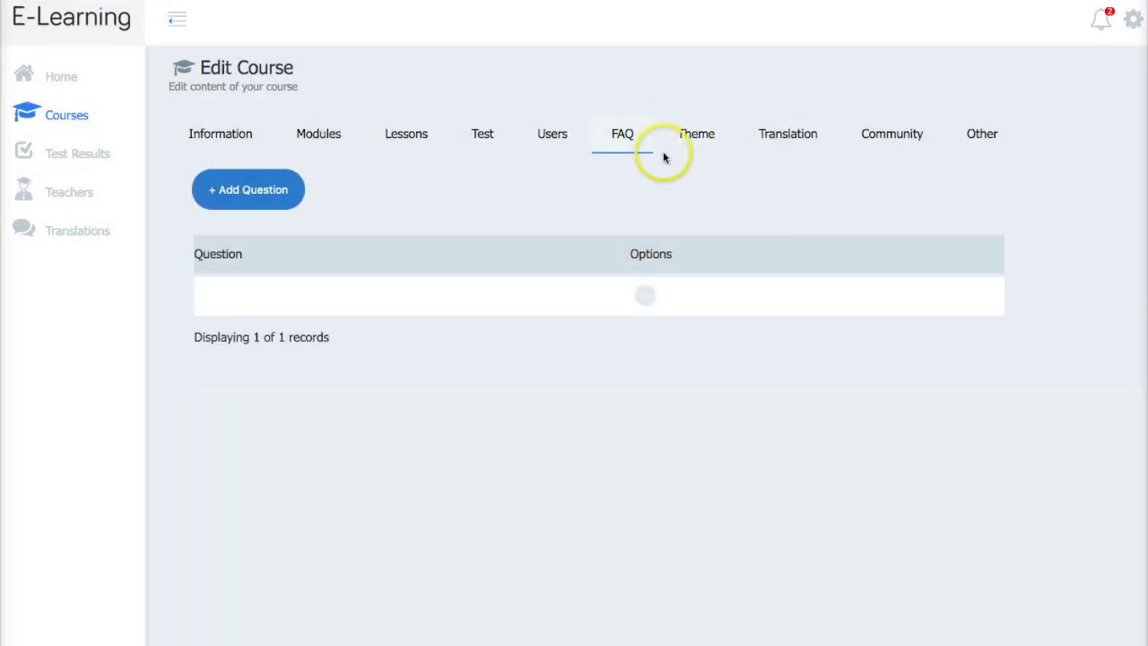
# Step: Open the color and font customization for the course's Responsive template theme
pyautogui.click(698, 142)
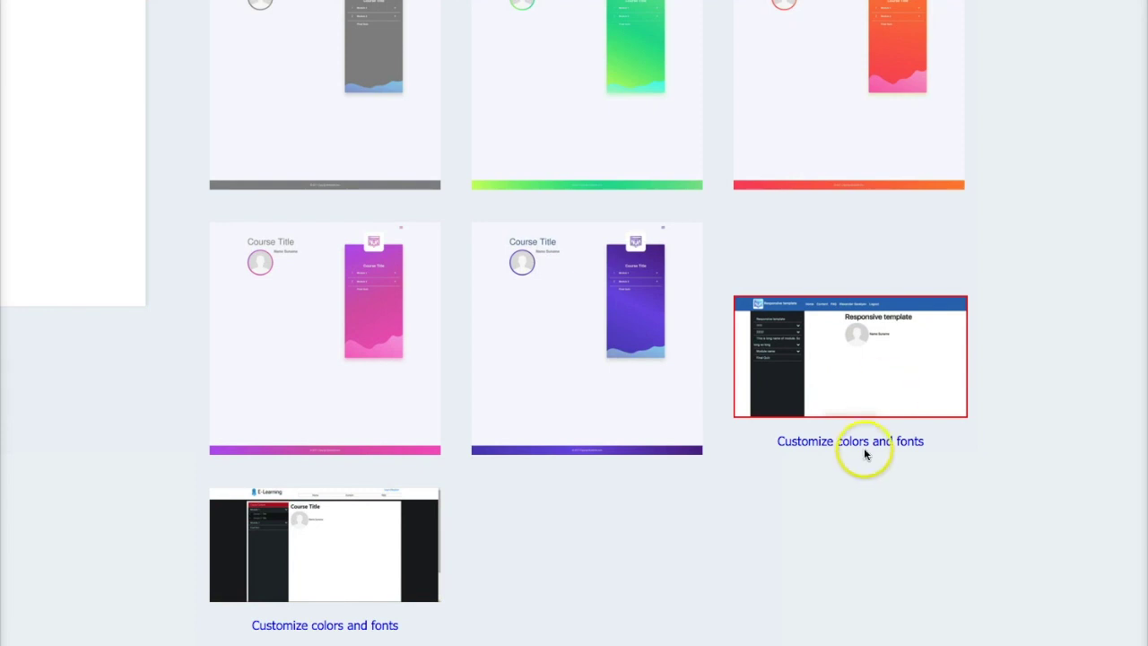
pyautogui.click(864, 446)
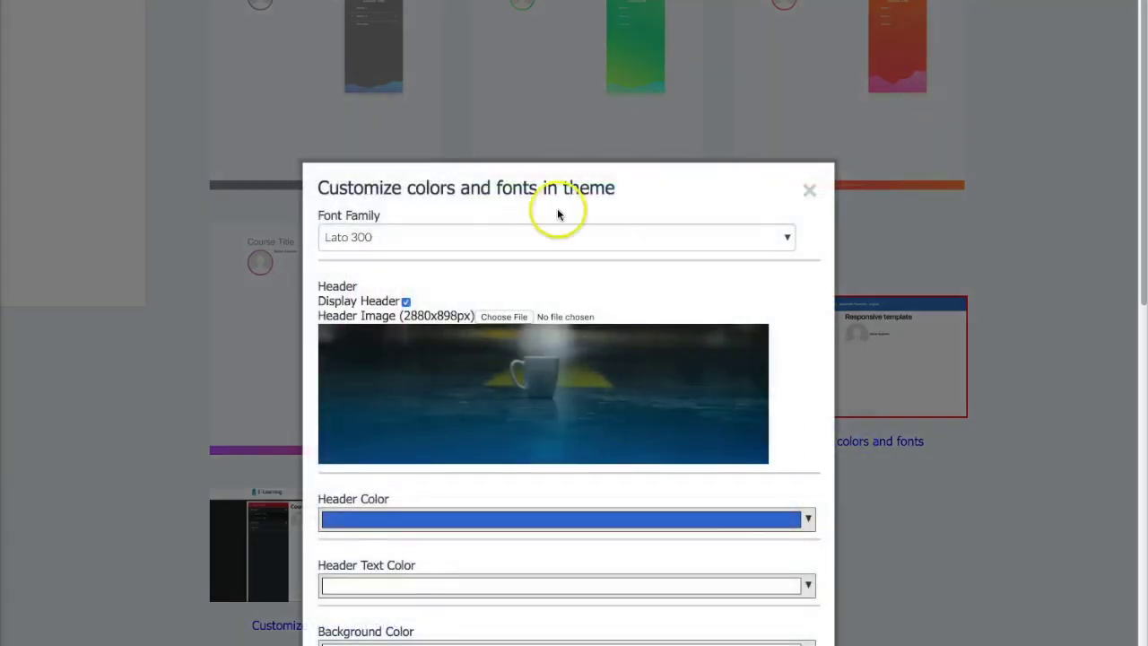
pyautogui.scroll(-3, 529, 332)
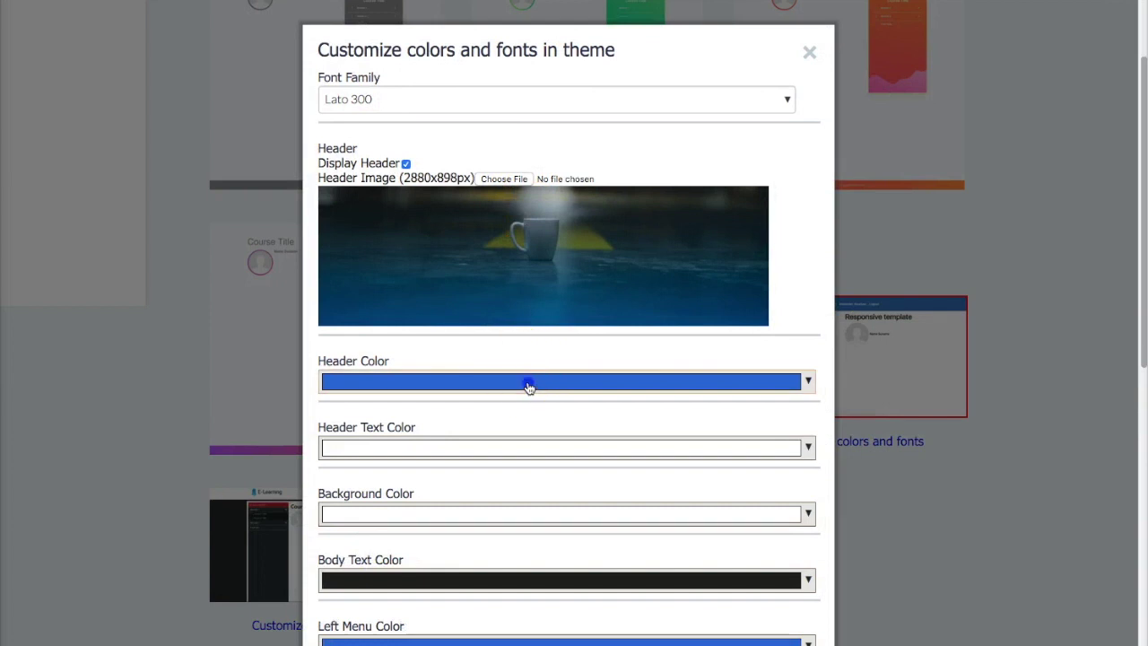
# Step: Set the theme's Header Color to purple #b0059f and copy its hex code
pyautogui.click(528, 384)
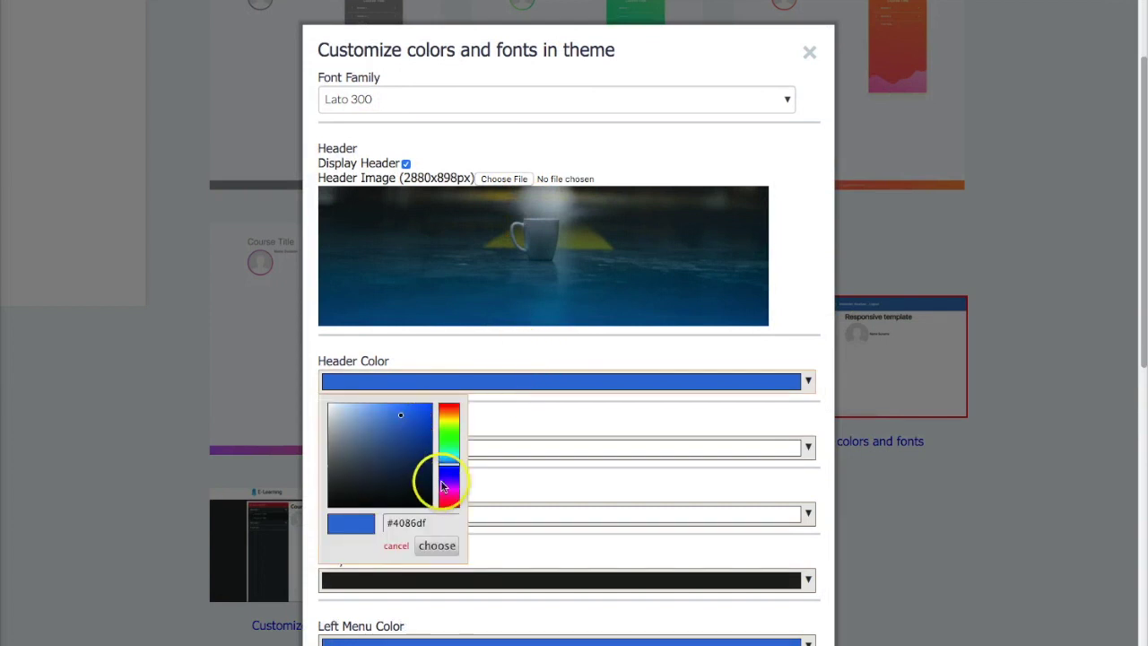
pyautogui.moveTo(451, 469); pyautogui.dragTo(451, 496)
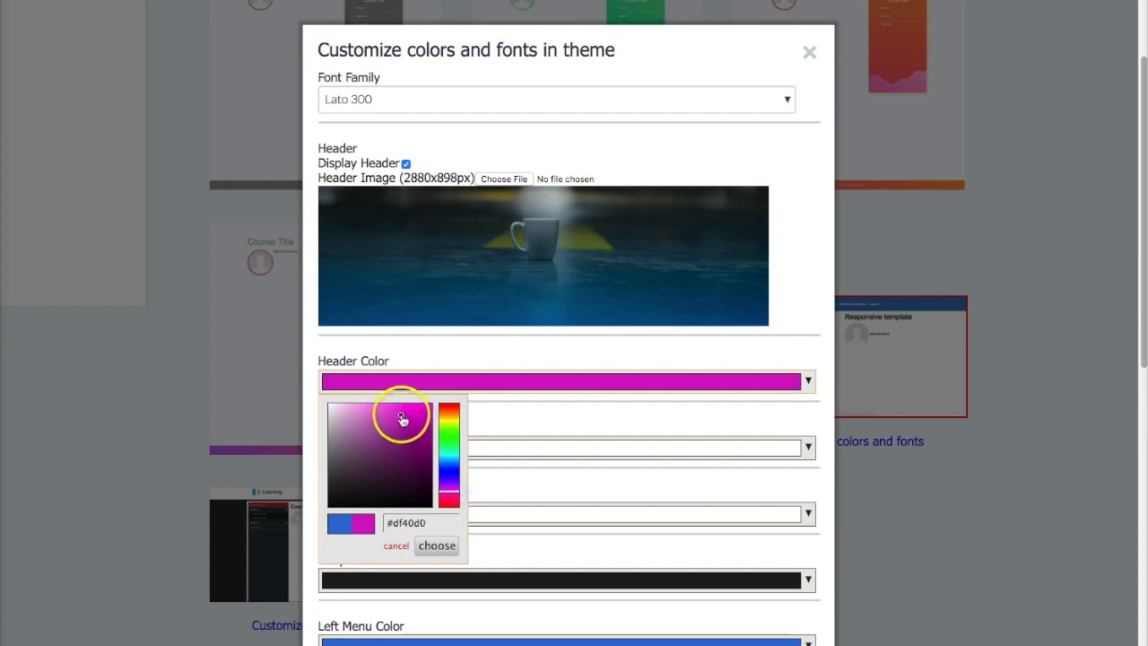
pyautogui.moveTo(403, 411)
pyautogui.mouseDown()
pyautogui.moveTo(428, 457)
pyautogui.moveTo(429, 440)
pyautogui.mouseUp()
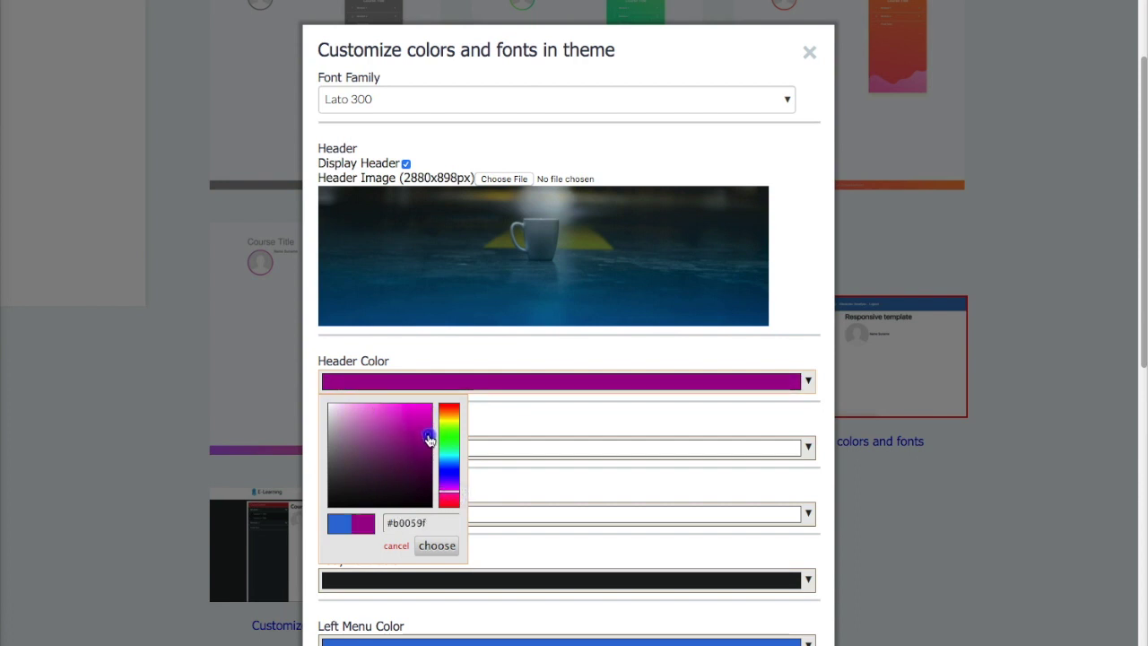
pyautogui.moveTo(432, 524); pyautogui.dragTo(380, 516)
pyautogui.hotkey('ctrl', 'c')
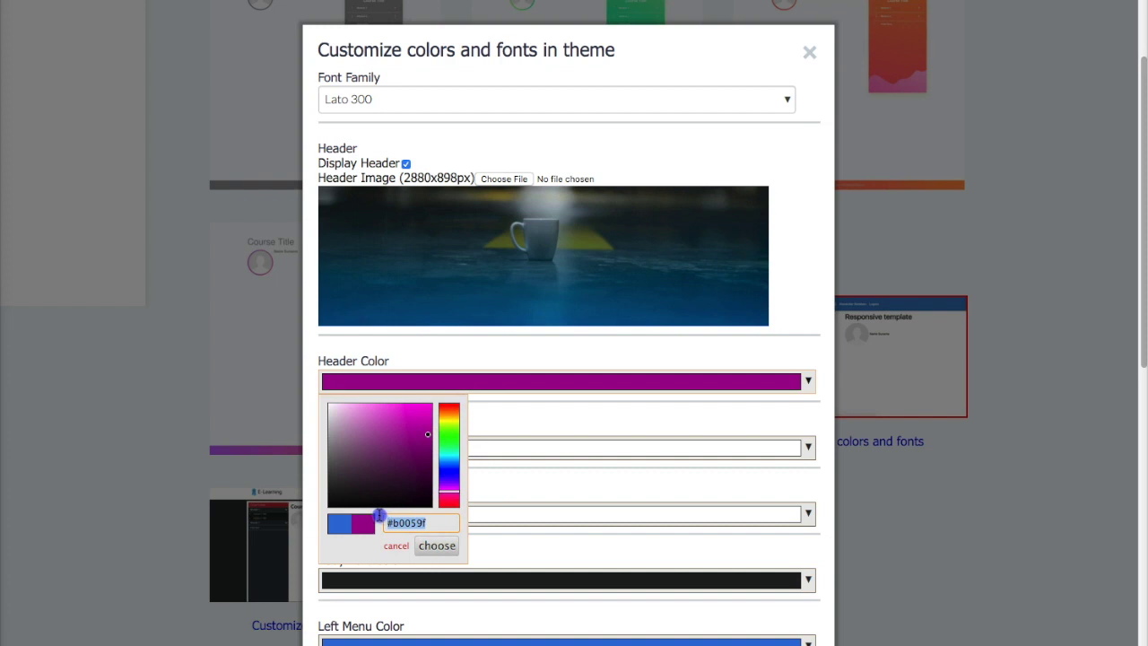
pyautogui.click(541, 418)
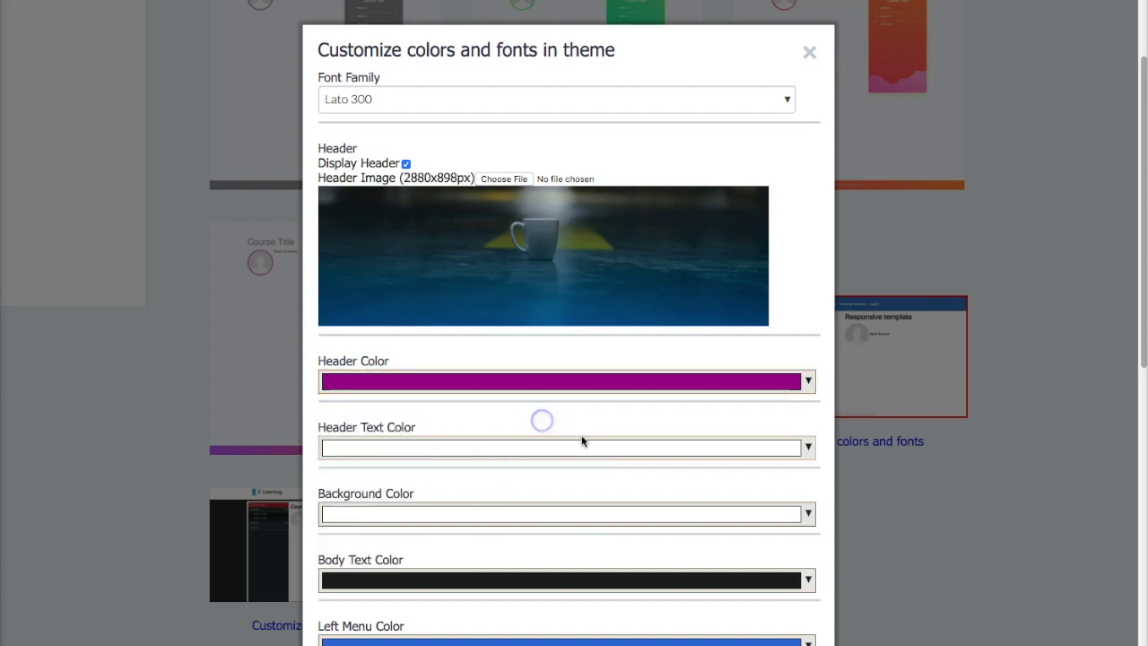
# Step: Set the theme's Background Color to the copied purple #b0059f
pyautogui.scroll(-3, 581, 453)
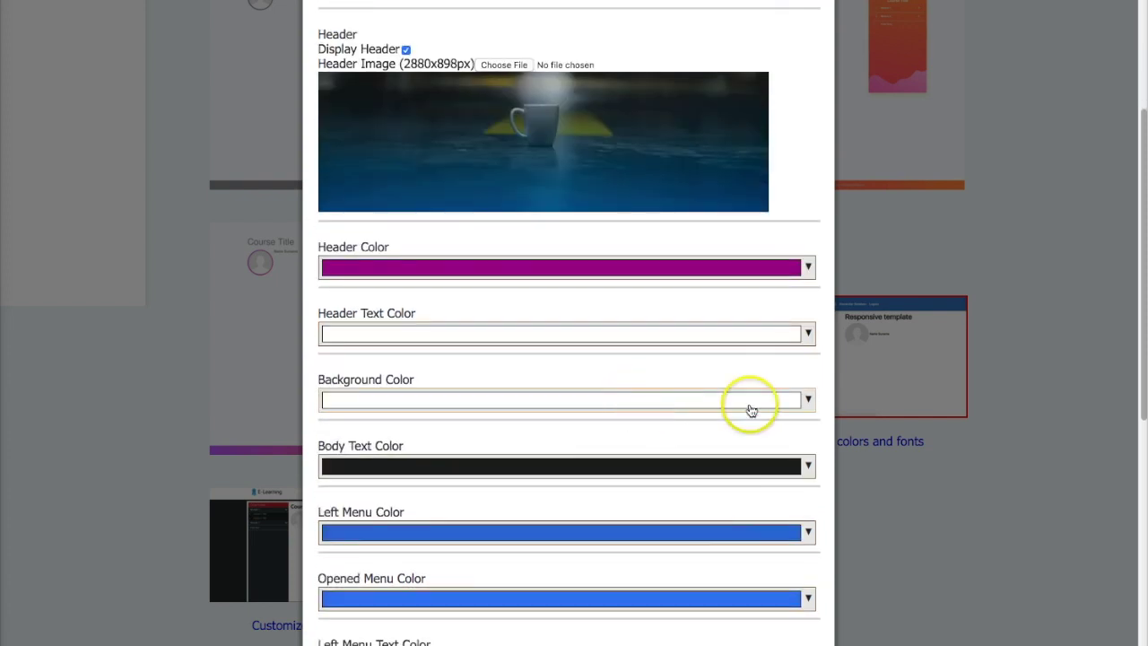
pyautogui.click(791, 406)
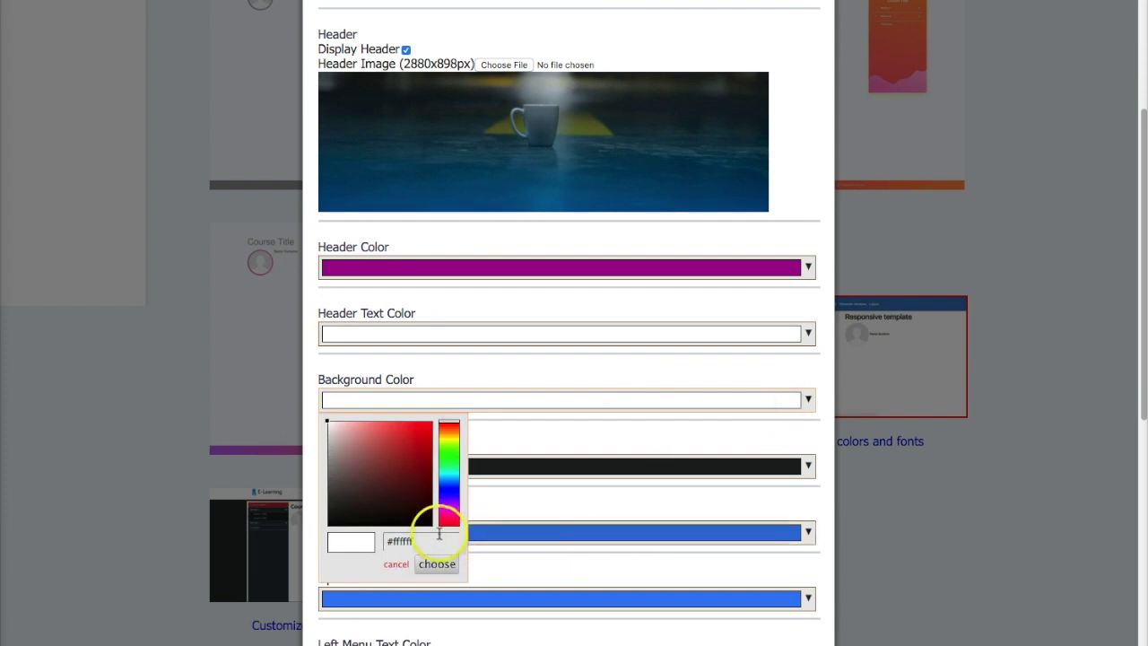
pyautogui.hotkey('ctrl', 'v')
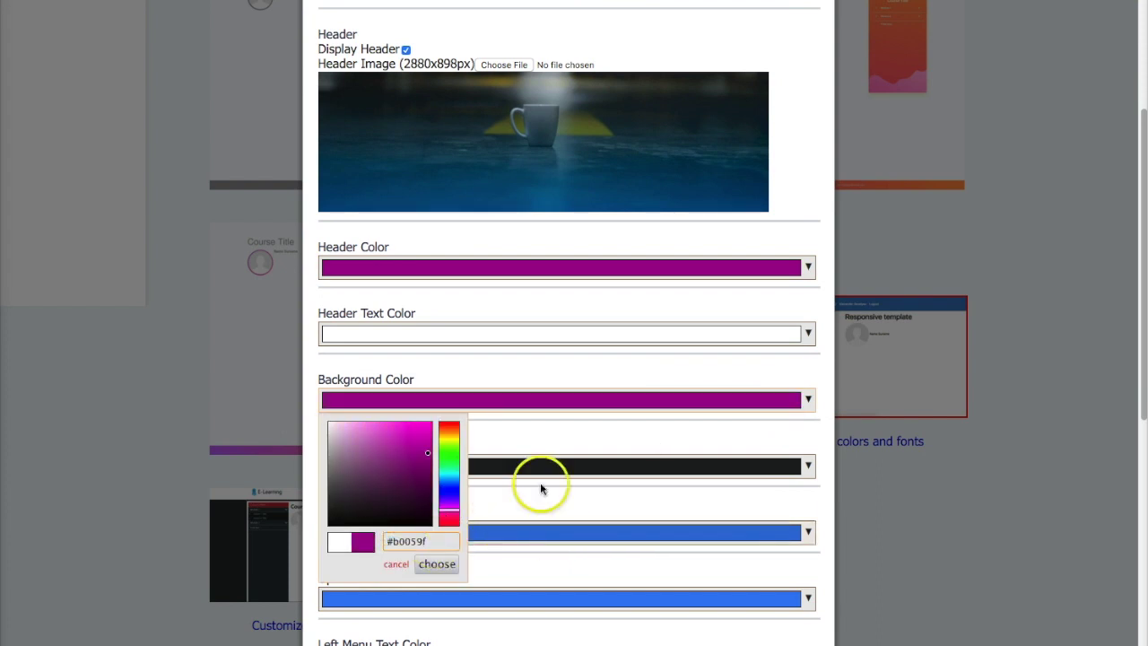
pyautogui.click(591, 426)
# Step: Replace the theme's Left Menu Color with the copied purple #b0059f
pyautogui.scroll(-3, 590, 427)
pyautogui.scroll(-1, 591, 428)
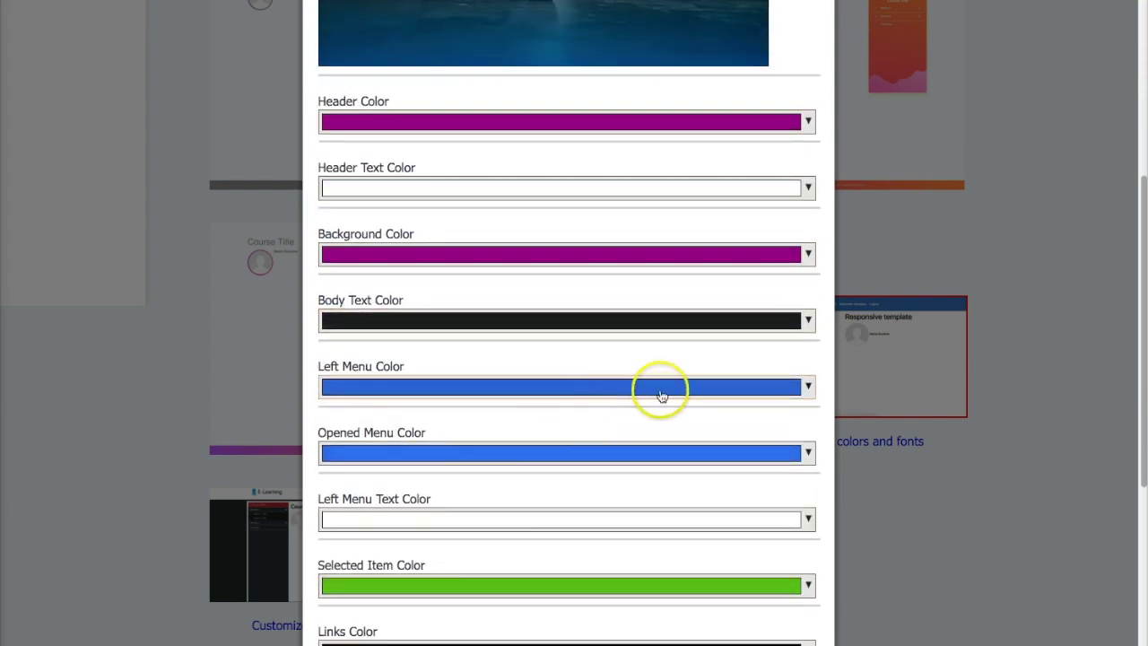
pyautogui.click(664, 390)
pyautogui.click(436, 528)
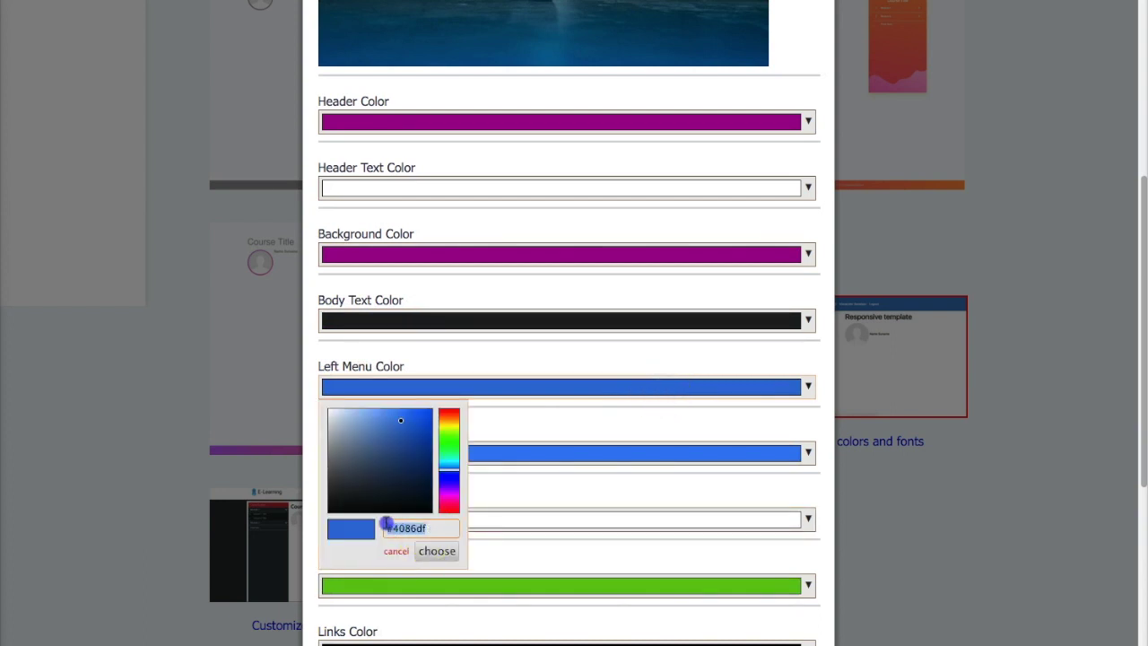
pyautogui.hotkey('ctrl', 'v')
pyautogui.click(601, 427)
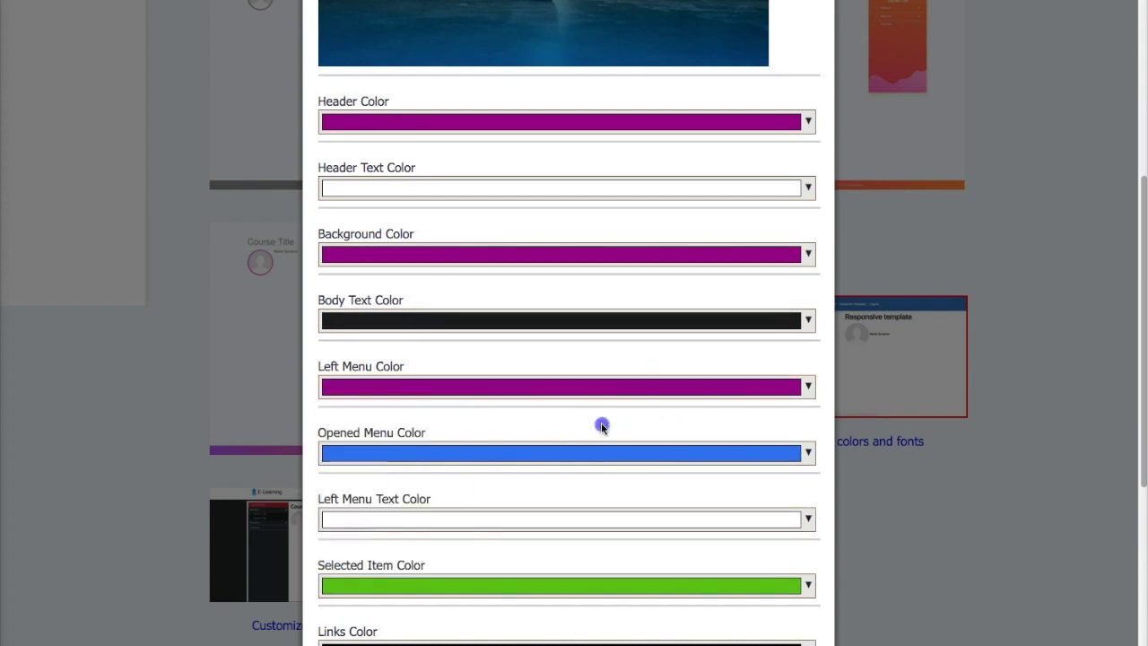
# Step: Change the theme's Opened Menu Color to the same purple, #b0059f
pyautogui.scroll(-1, 602, 429)
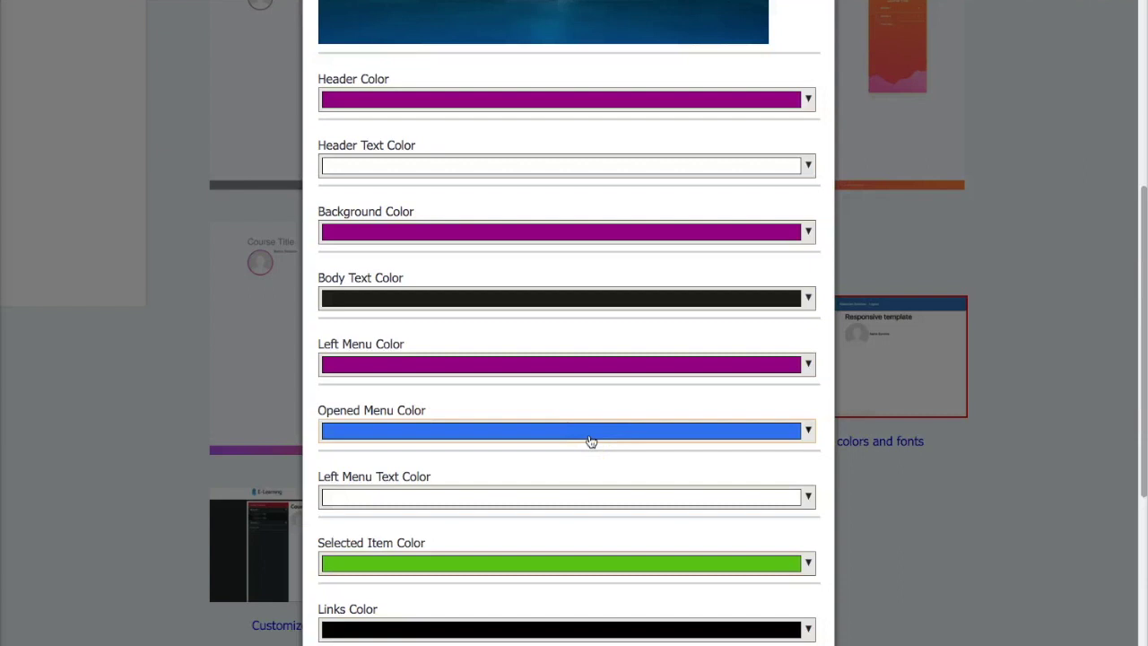
pyautogui.click(591, 440)
pyautogui.moveTo(430, 575); pyautogui.dragTo(377, 572)
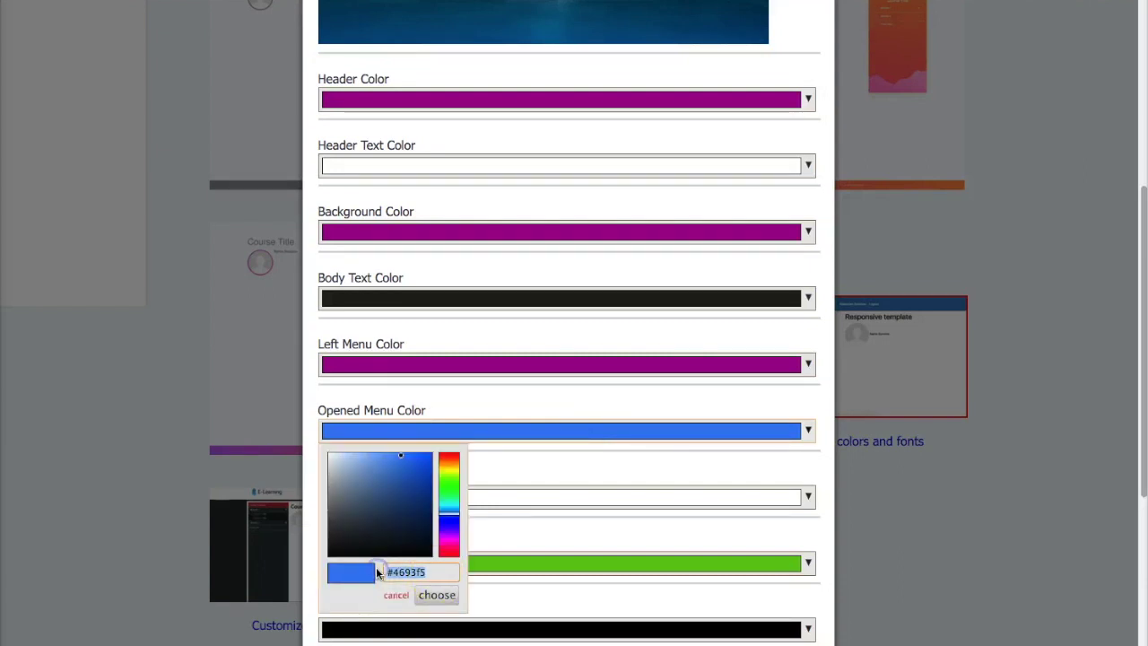
pyautogui.hotkey('ctrl', 'v')
pyautogui.click(571, 470)
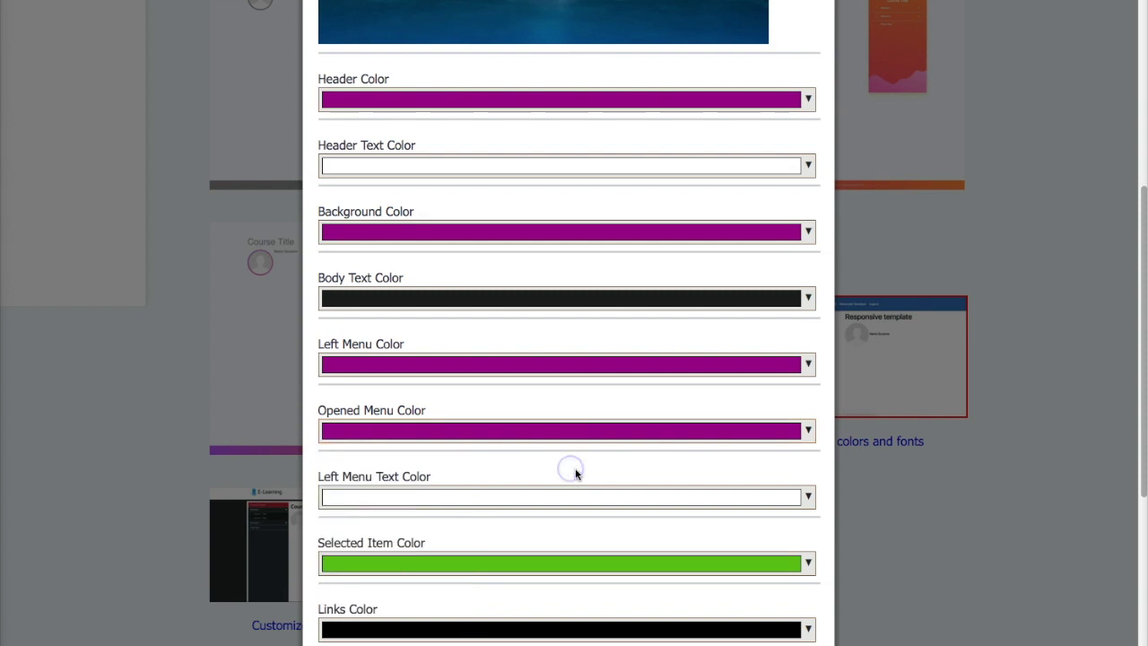
# Step: Apply the copied purple #b0059f to the theme's Panel Color
pyautogui.scroll(-2, 502, 435)
pyautogui.scroll(-2, 549, 503)
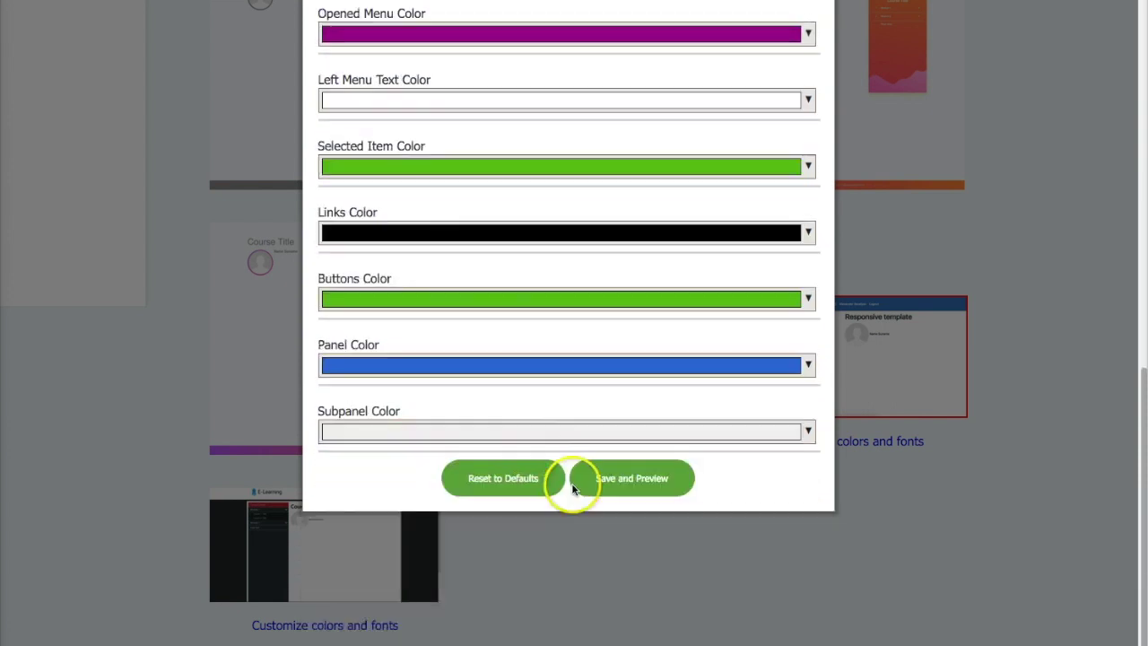
pyautogui.click(641, 365)
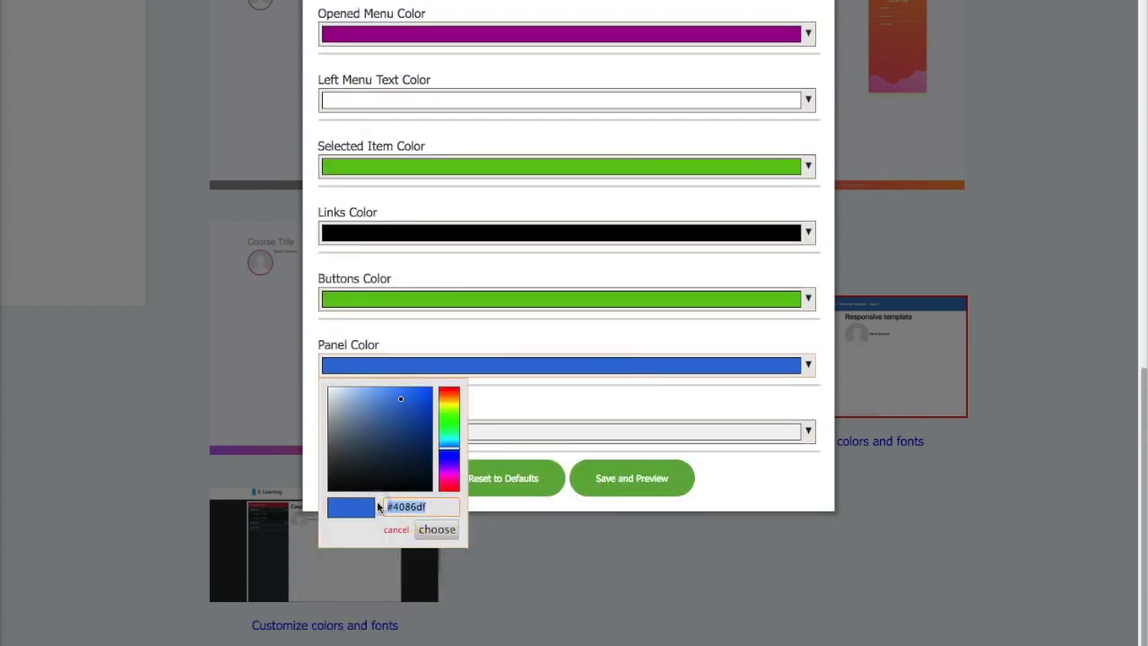
pyautogui.hotkey('ctrl', 'v')
pyautogui.click(744, 494)
pyautogui.click(612, 507)
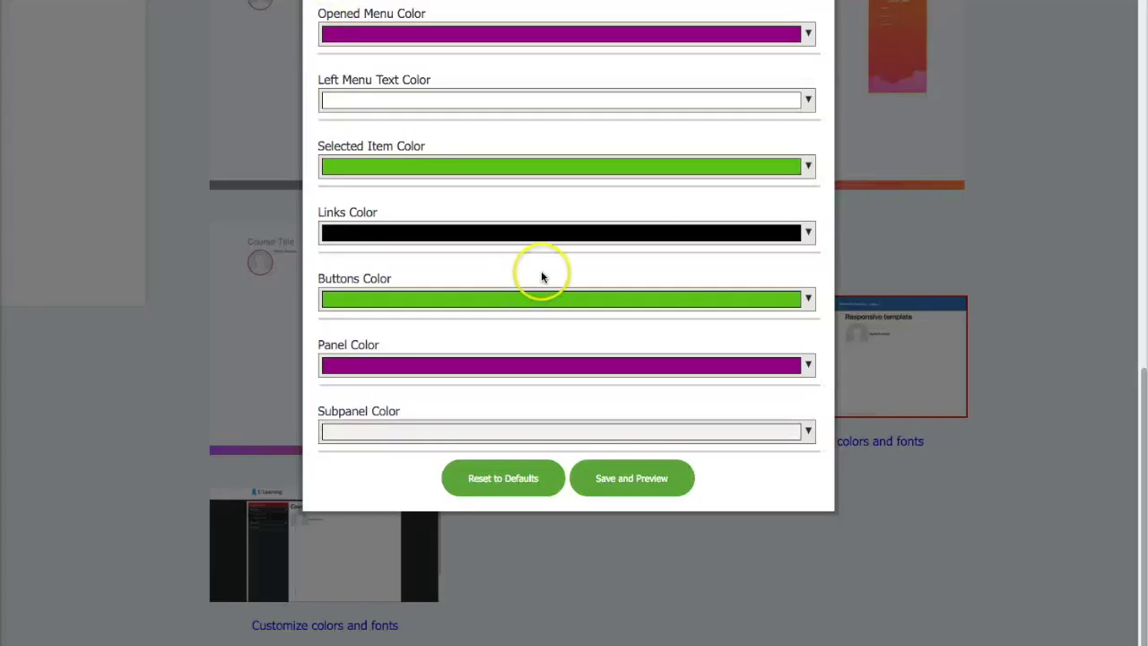
# Step: Upload Barbie-Banner.jpg from the Desktop's BarbieNewWebsite2018 folder as the theme's header image, and save and preview the theme
pyautogui.scroll(10, 542, 277)
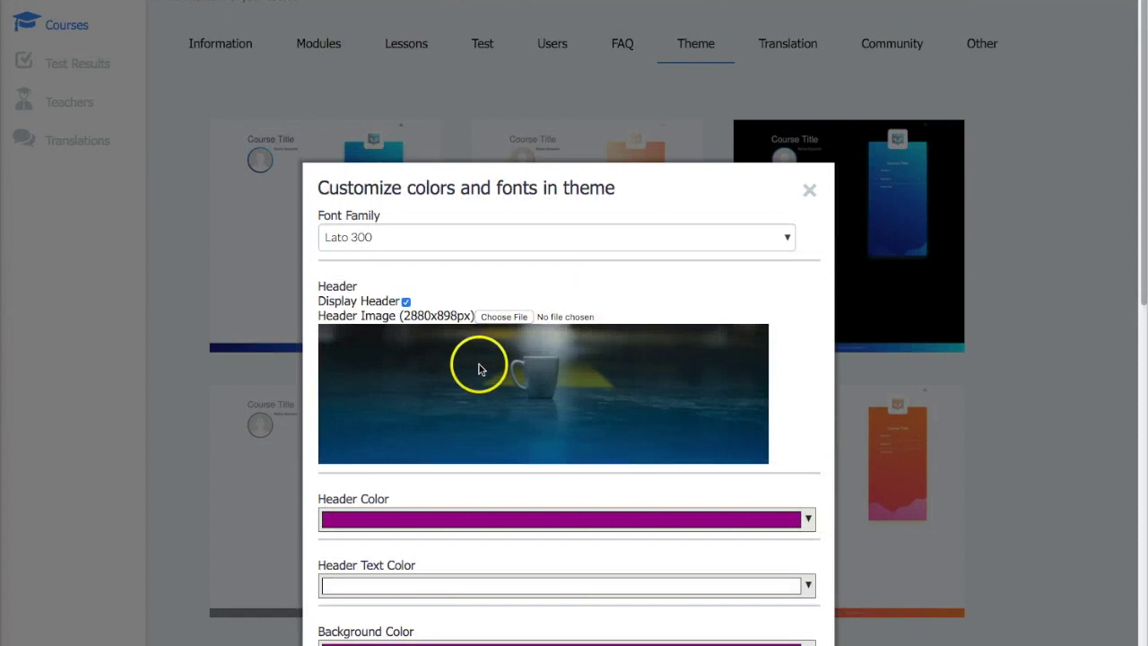
pyautogui.click(508, 316)
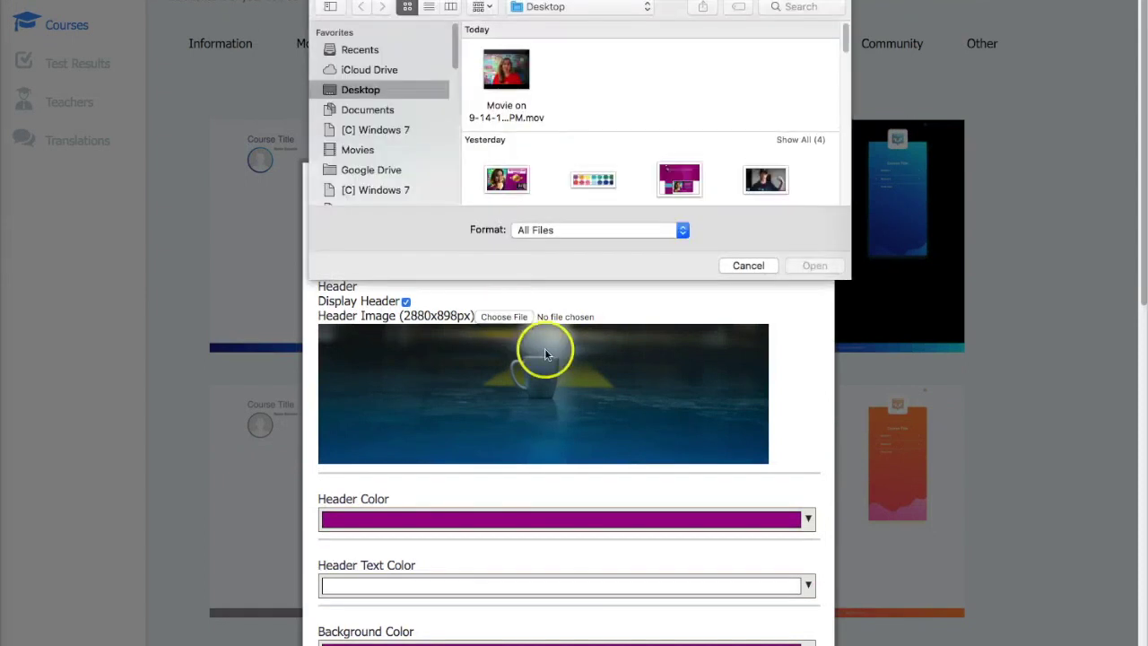
pyautogui.scroll(-10, 558, 178)
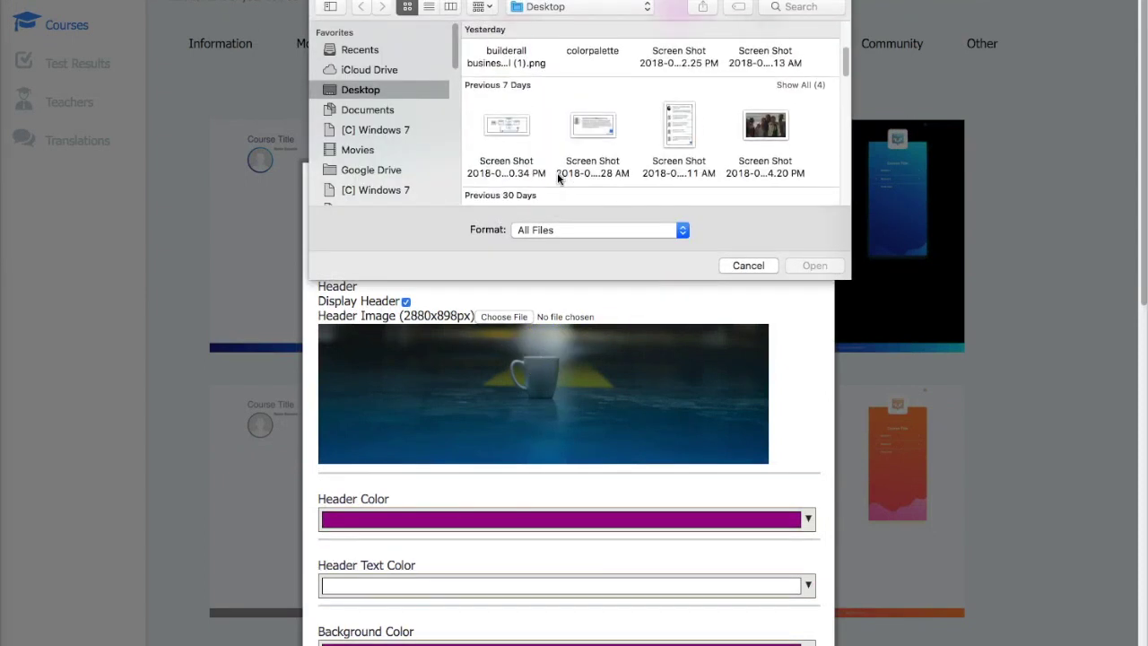
pyautogui.scroll(5, 557, 176)
pyautogui.click(660, 128)
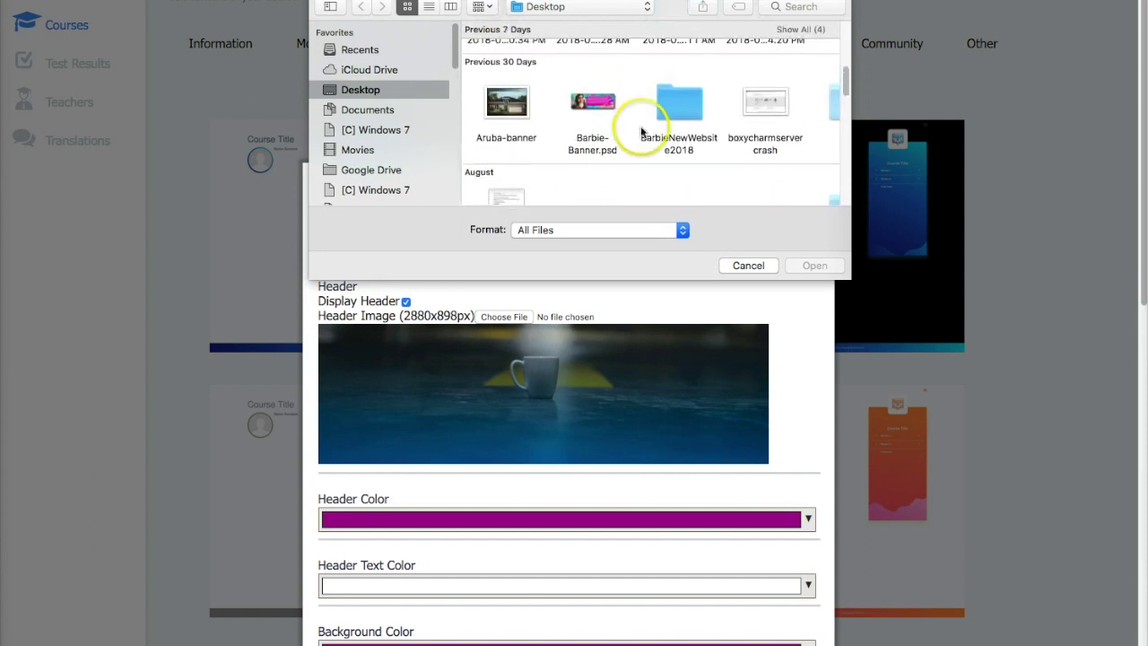
pyautogui.doubleClick(640, 132)
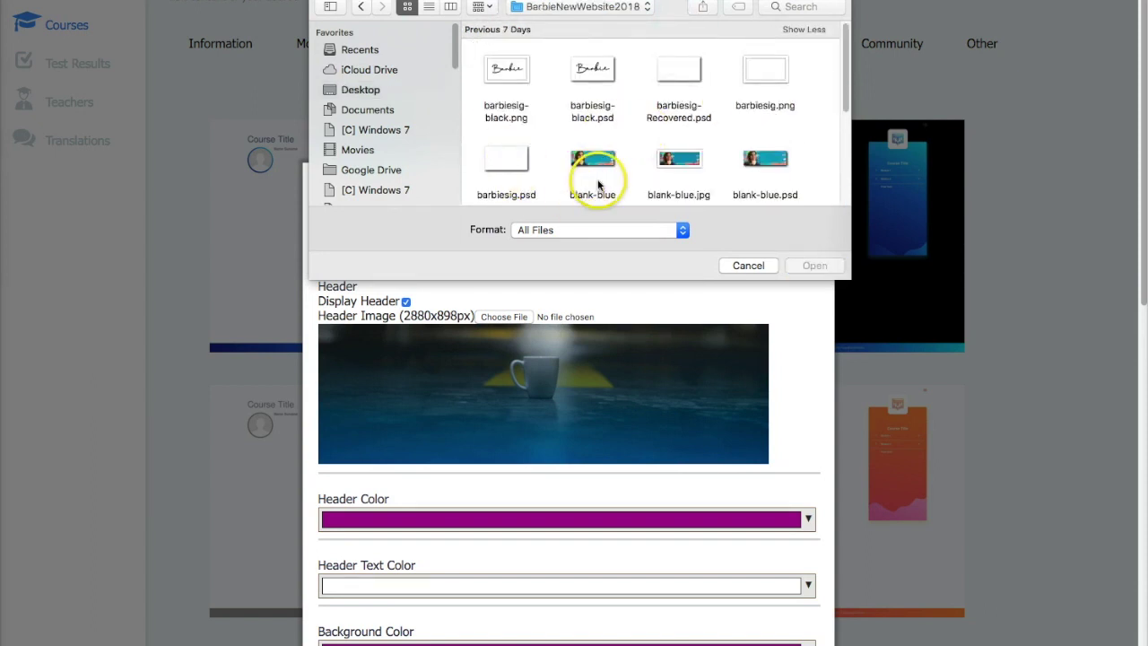
pyautogui.scroll(-5, 592, 184)
pyautogui.click(595, 175)
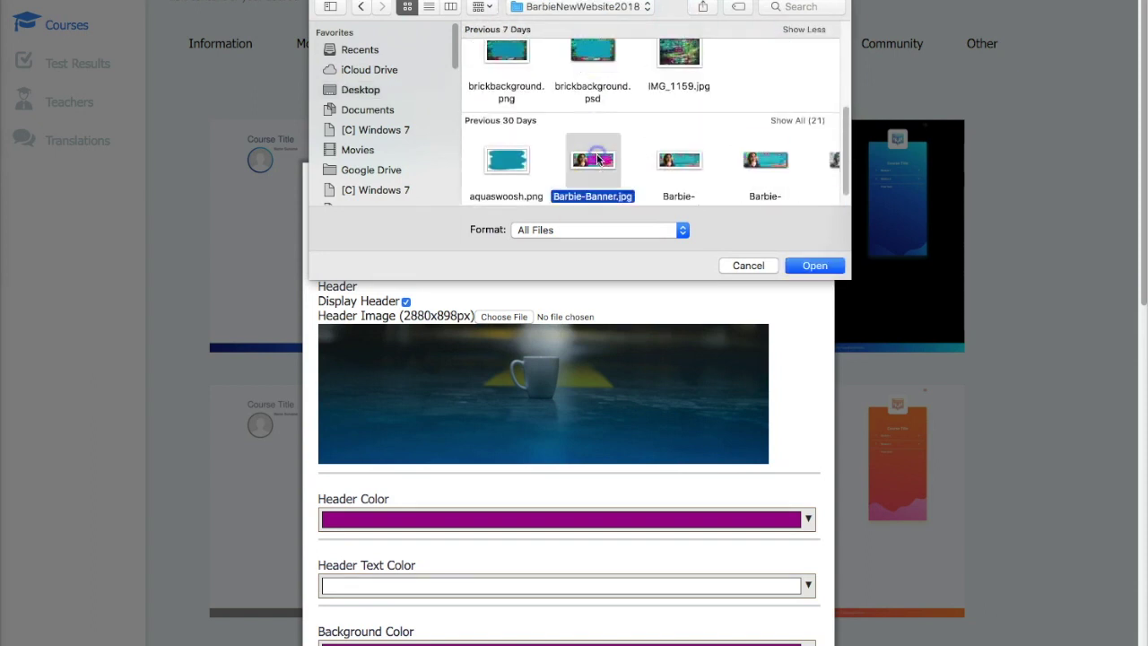
pyautogui.click(814, 266)
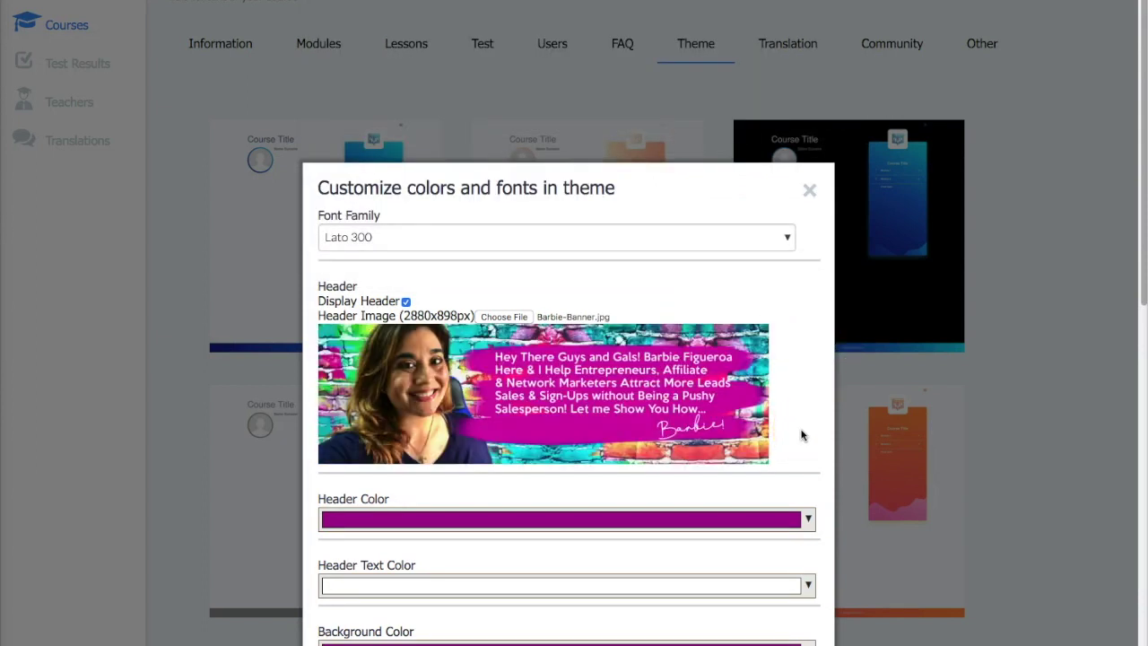
pyautogui.scroll(-8, 802, 435)
pyautogui.click(655, 479)
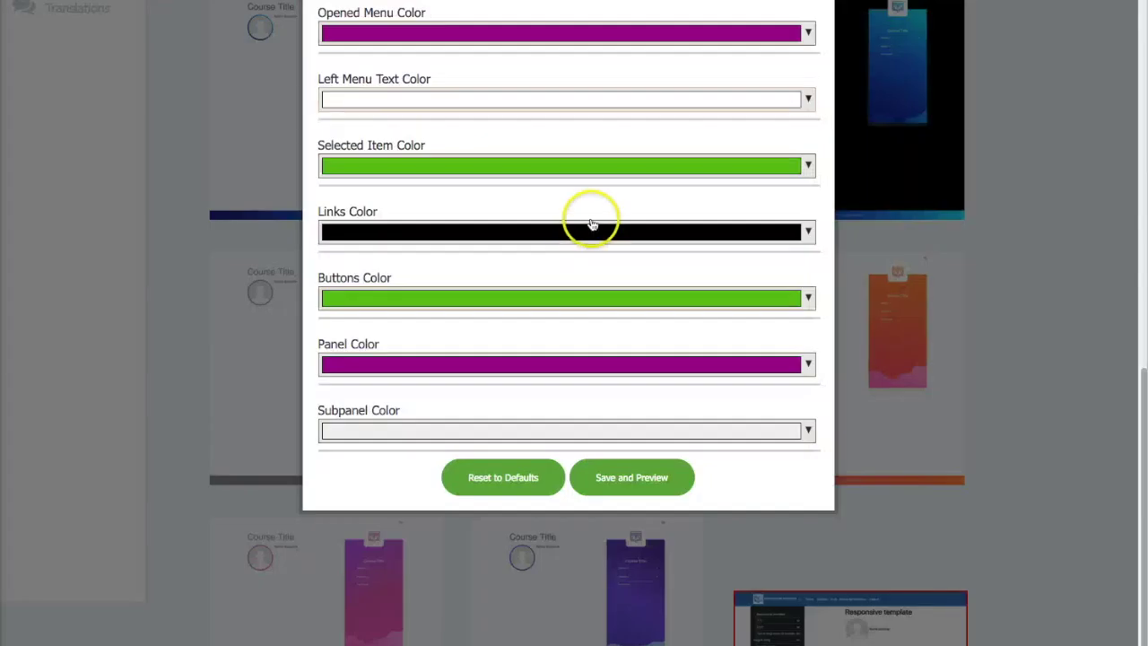
# Step: Replace the theme's header image with blank-blue.jpg from the BarbieNewWebsite2018 folder, and save and preview the theme
pyautogui.scroll(10, 590, 223)
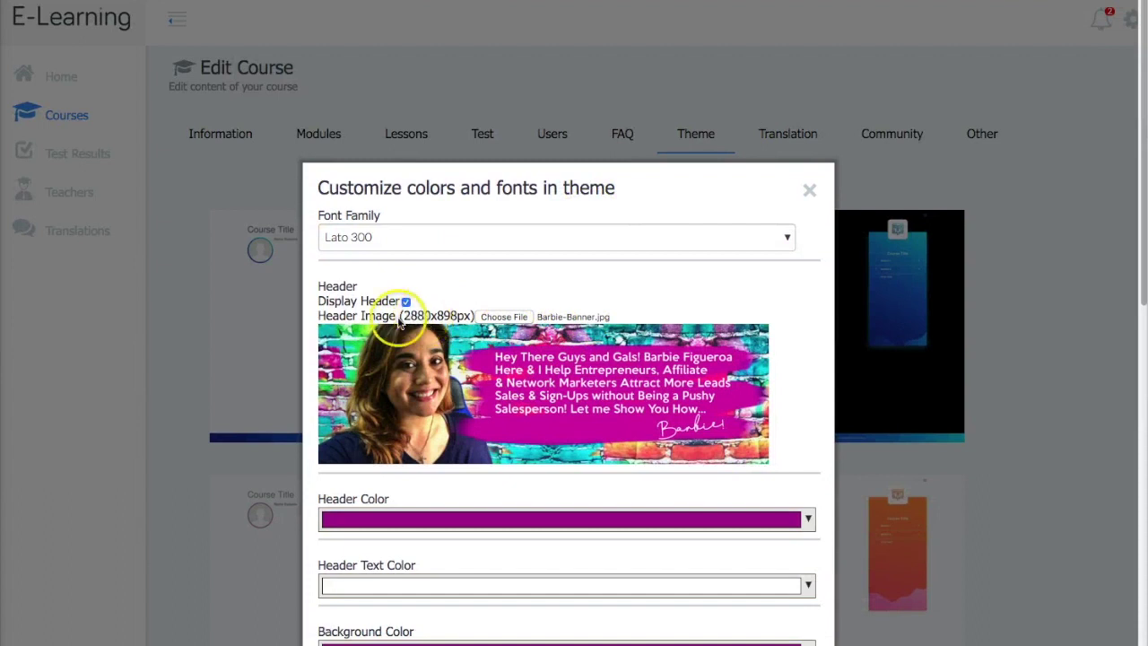
pyautogui.click(505, 318)
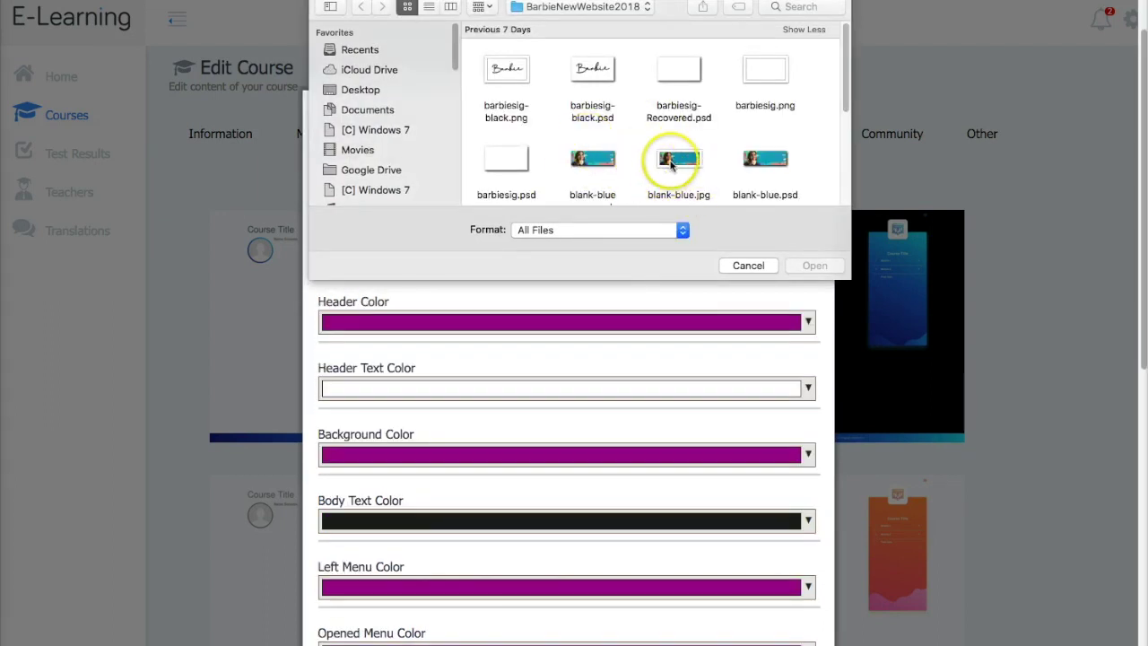
pyautogui.click(671, 166)
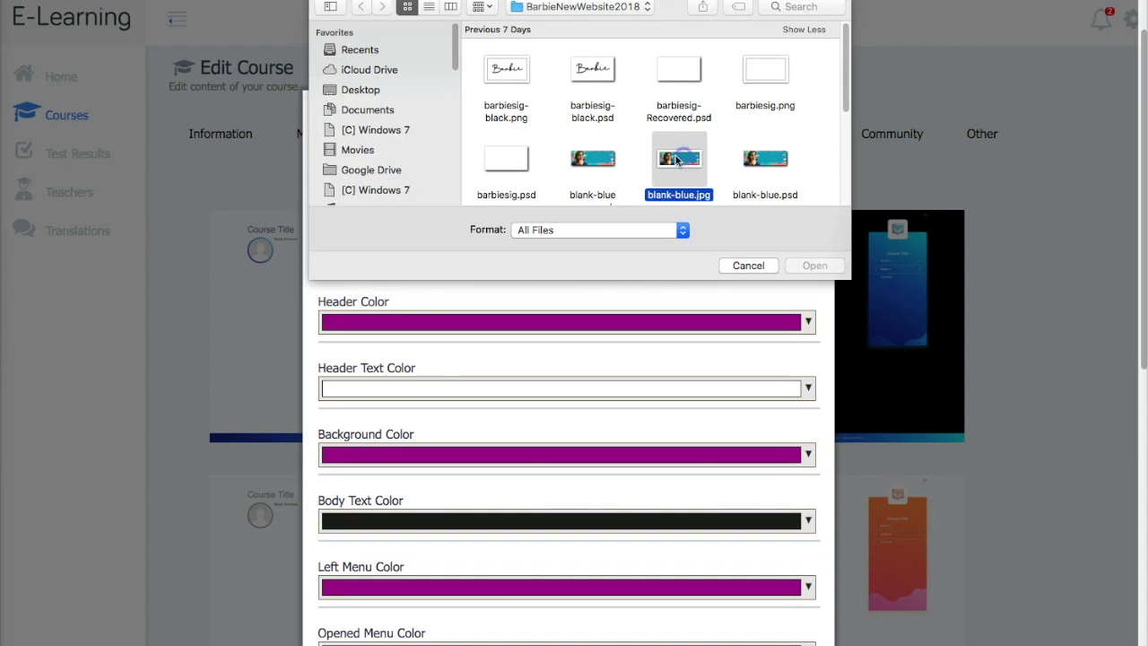
pyautogui.click(814, 266)
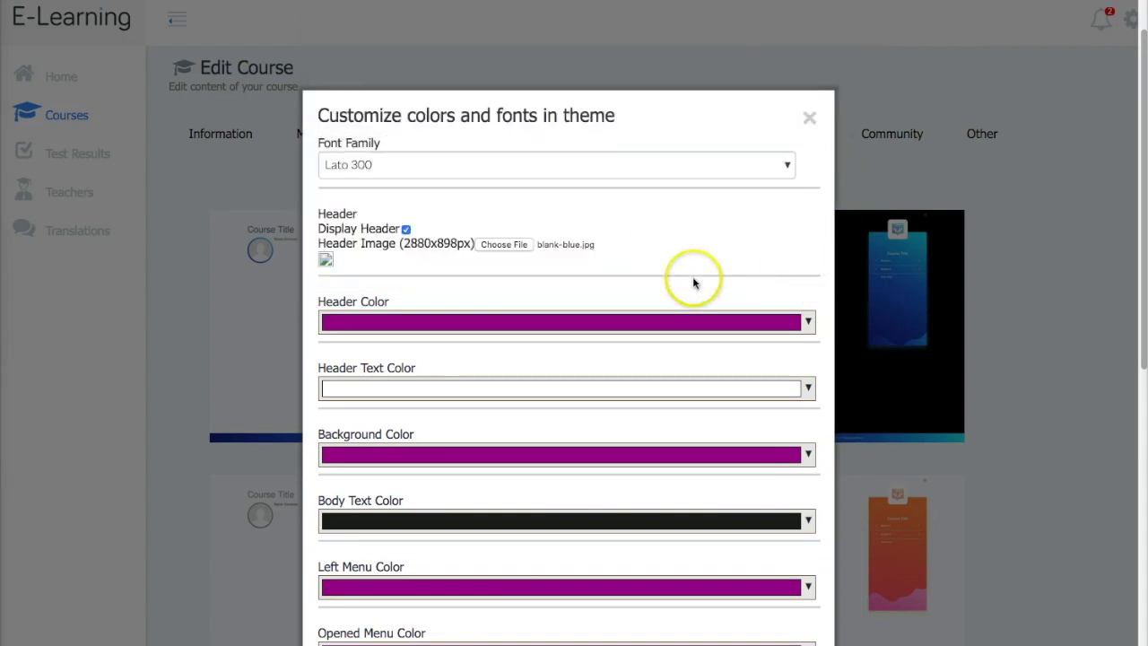
pyautogui.scroll(-10, 721, 256)
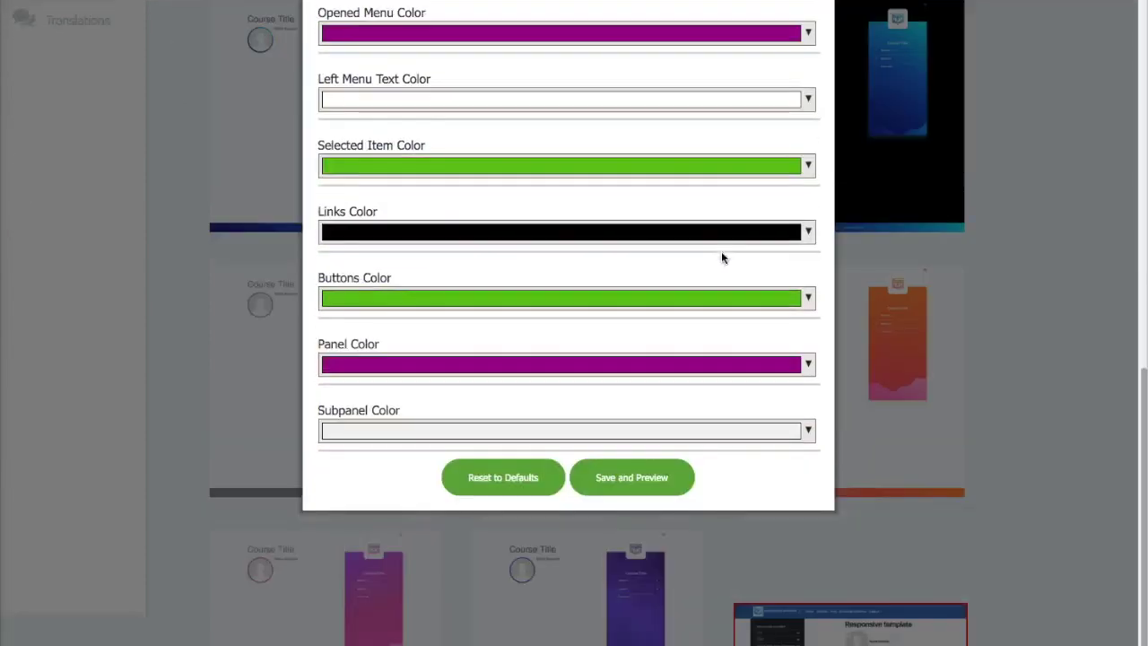
pyautogui.click(615, 482)
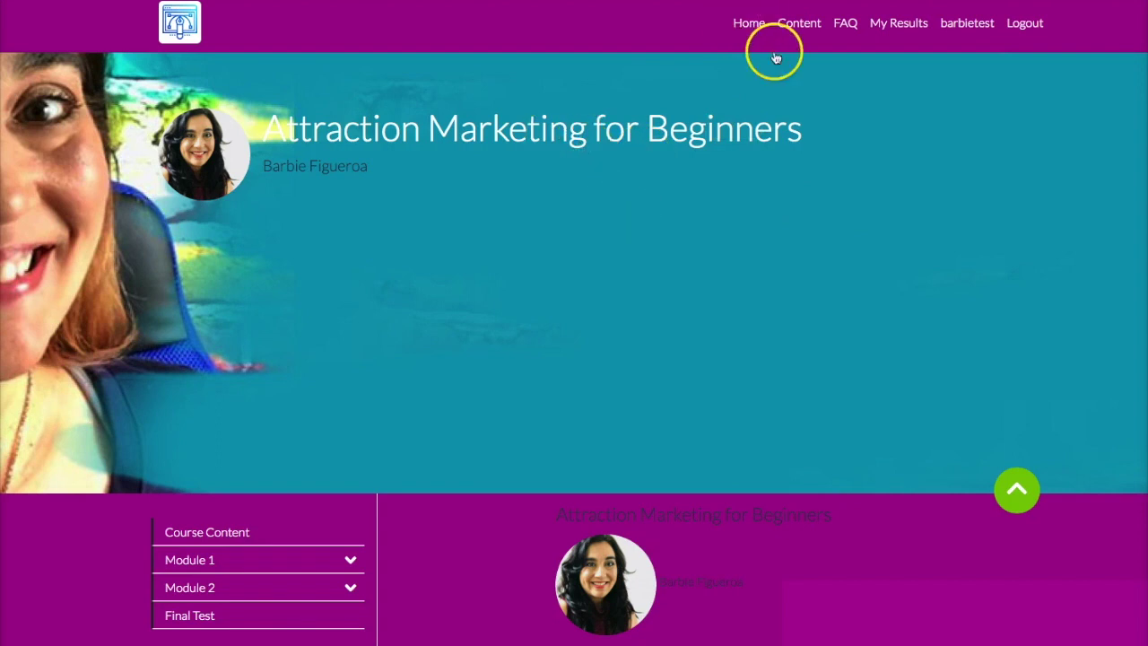
# Step: View the results page in the course preview and try to get the PDF certificate
pyautogui.click(969, 26)
pyautogui.click(901, 27)
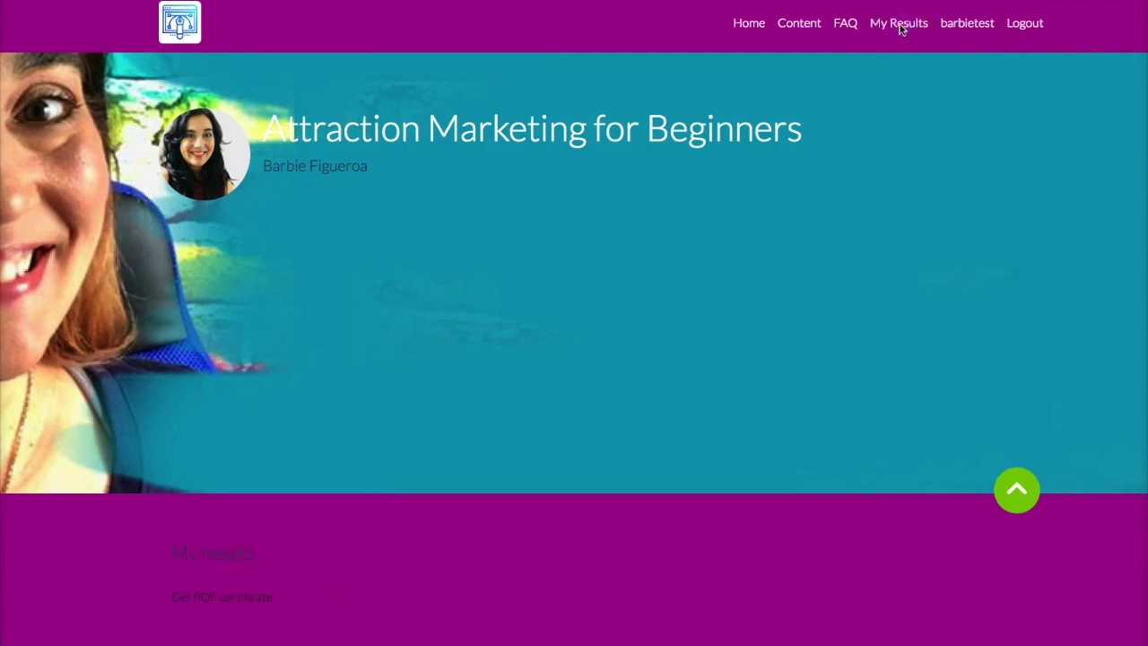
pyautogui.click(237, 605)
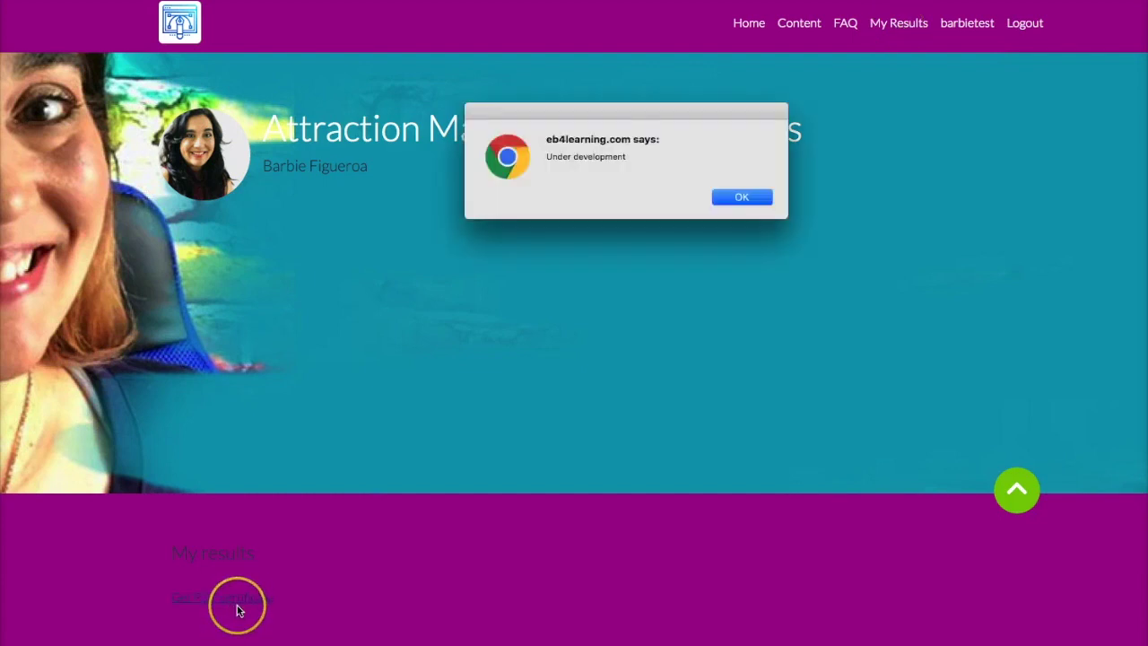
pyautogui.click(717, 197)
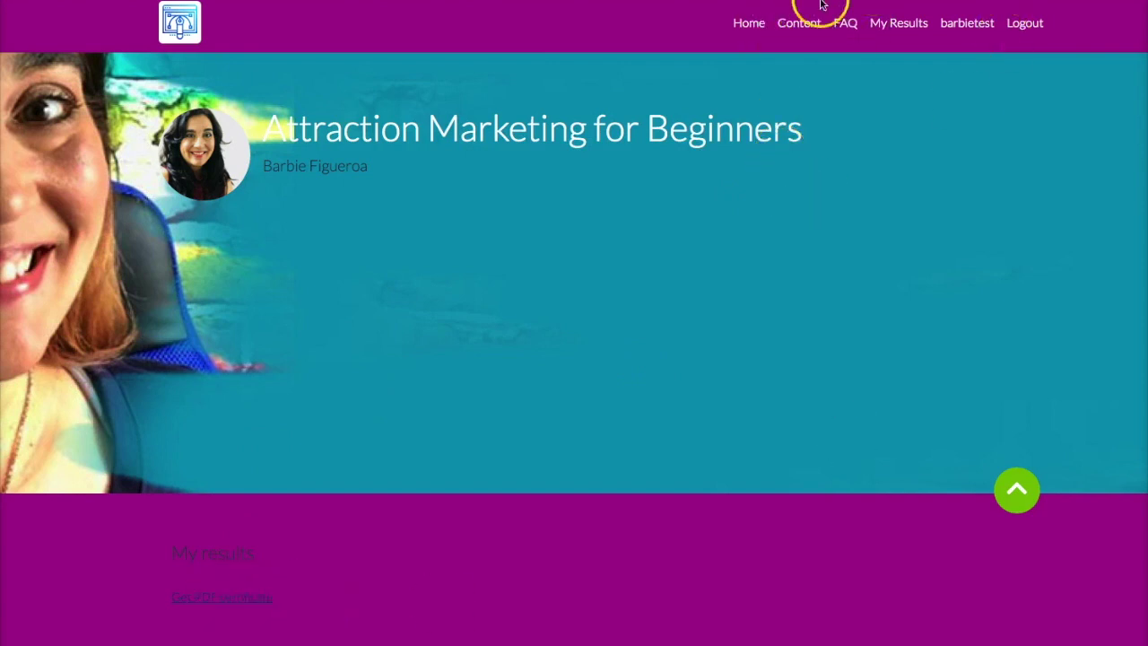
# Step: Open the course content list in the preview and view the Module 1 lesson page
pyautogui.click(810, 27)
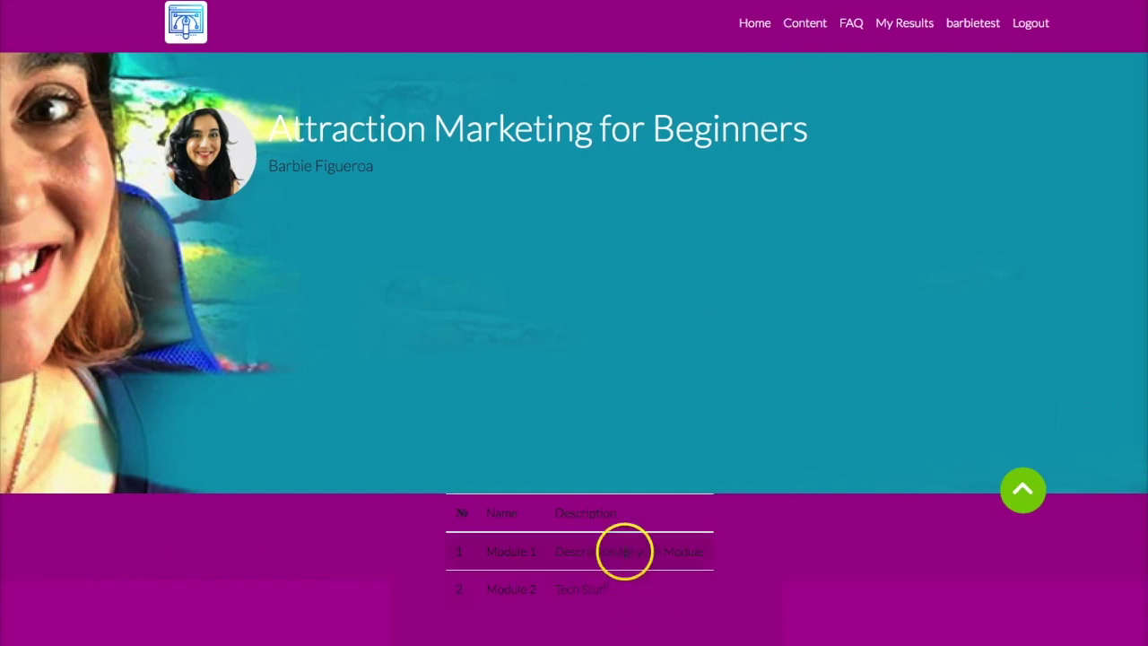
pyautogui.click(625, 554)
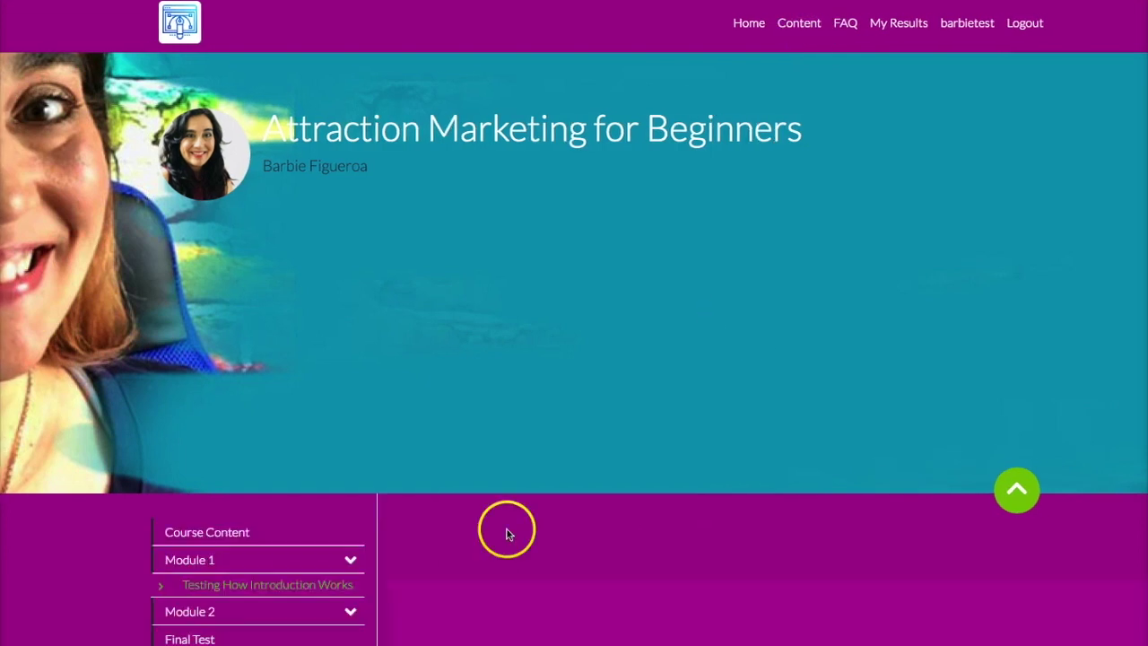
pyautogui.scroll(-2, 507, 534)
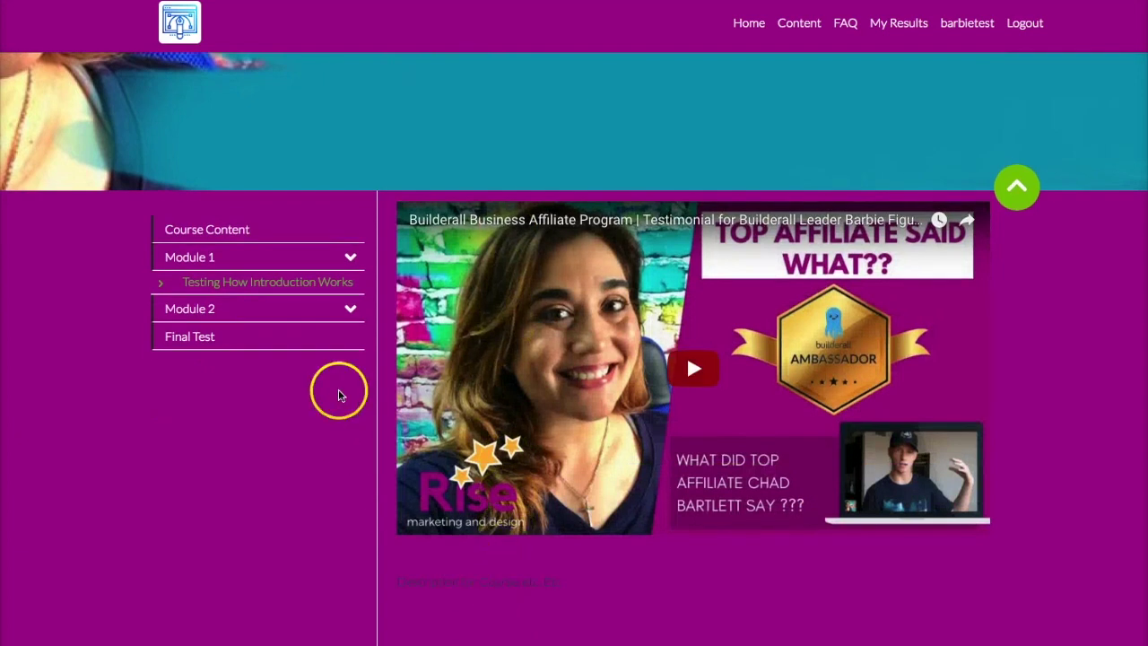
# Step: Examine the Testing Module 2 Lesson page down to its comment area, and view the course's FAQ page
pyautogui.click(209, 309)
pyautogui.click(225, 334)
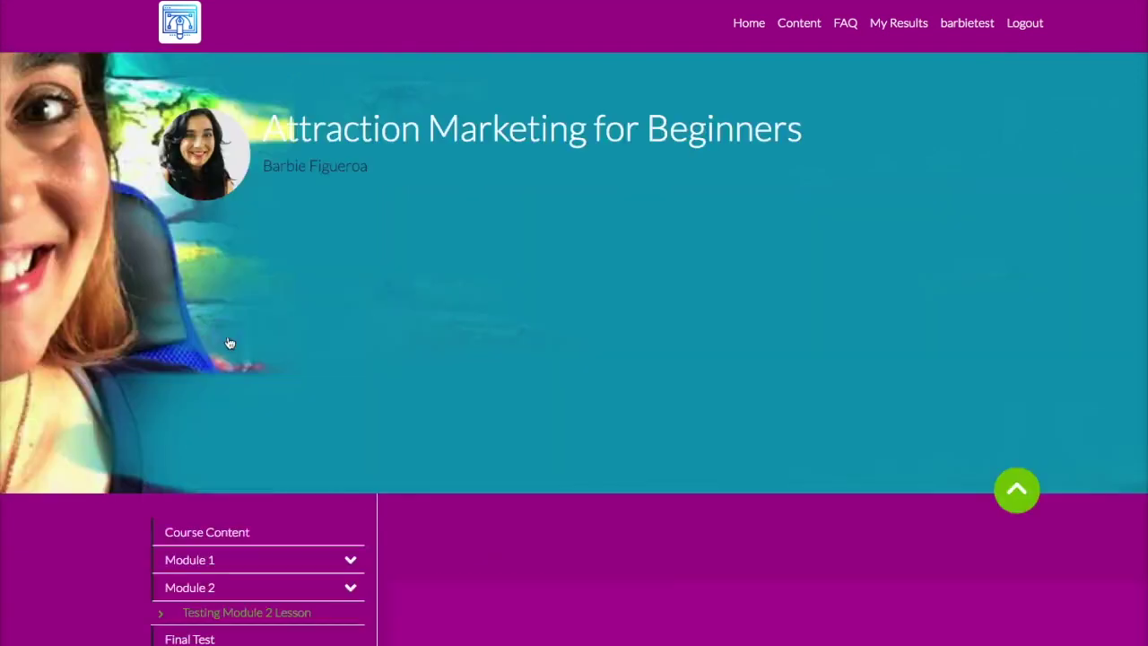
pyautogui.scroll(-5, 305, 352)
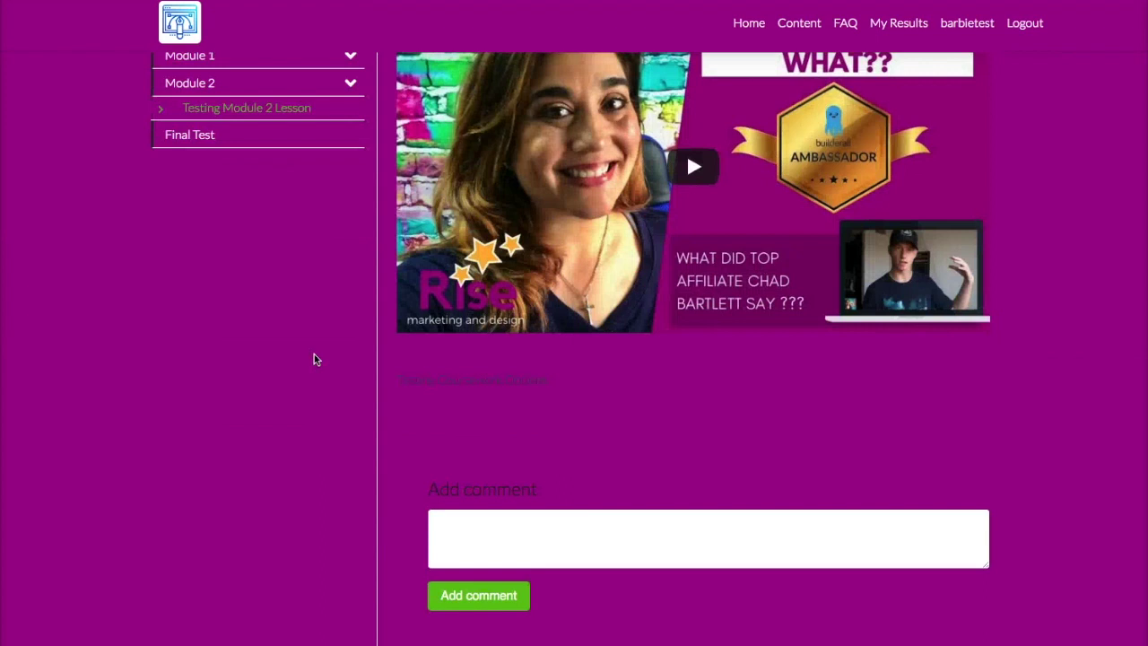
pyautogui.scroll(-2, 314, 359)
pyautogui.click(494, 402)
pyautogui.scroll(10, 295, 323)
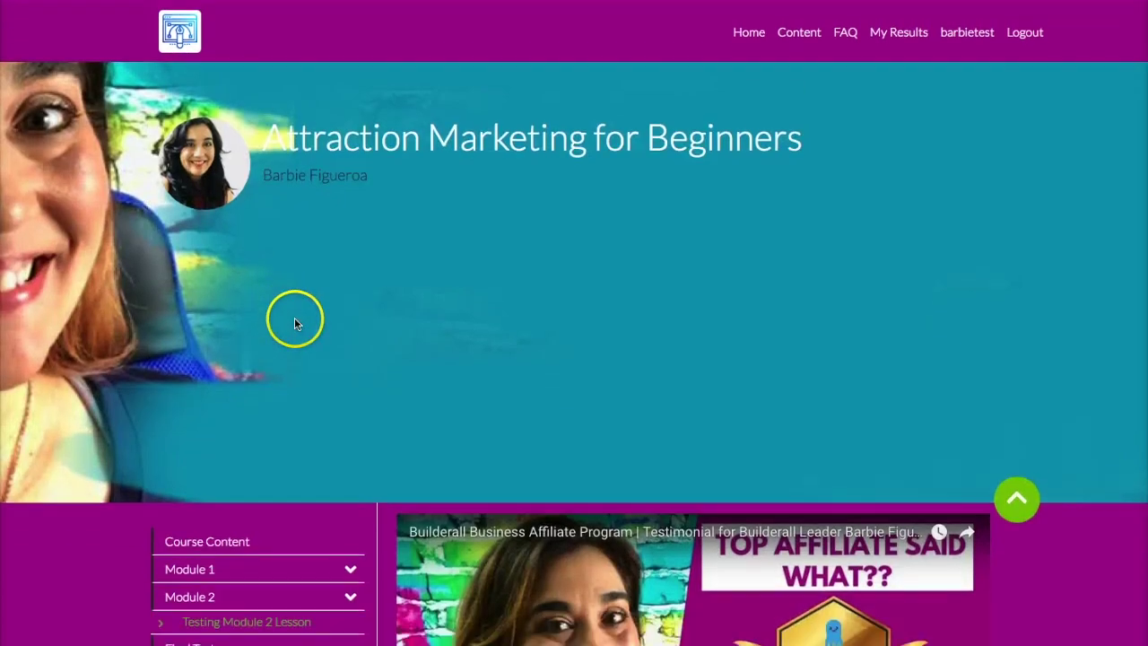
pyautogui.click(846, 25)
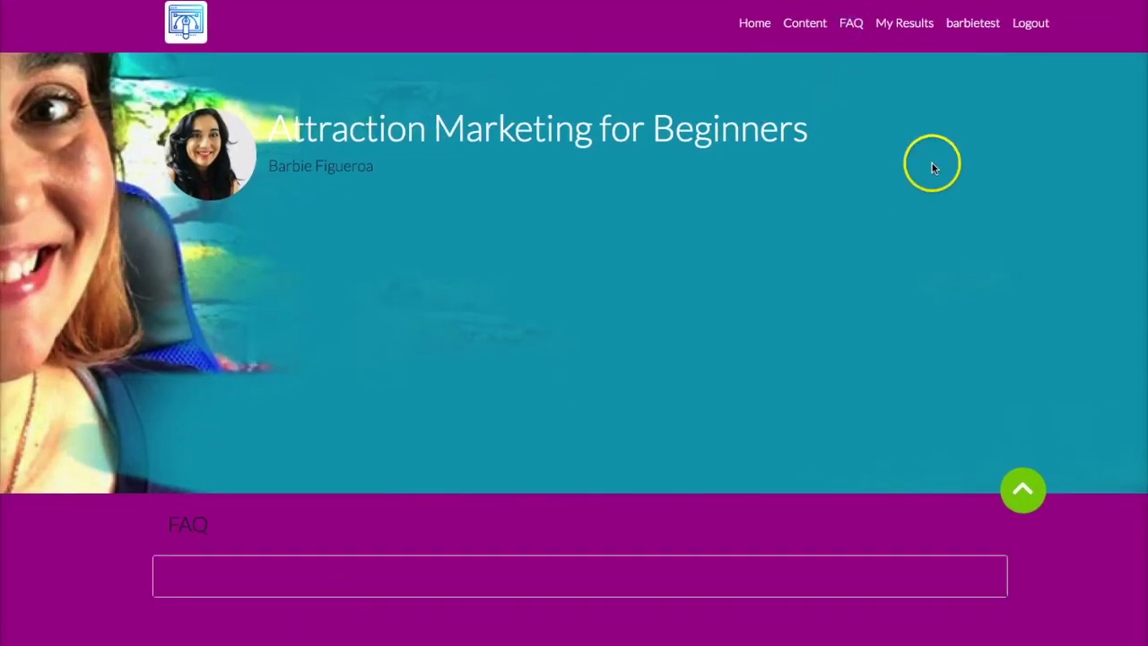
pyautogui.click(428, 538)
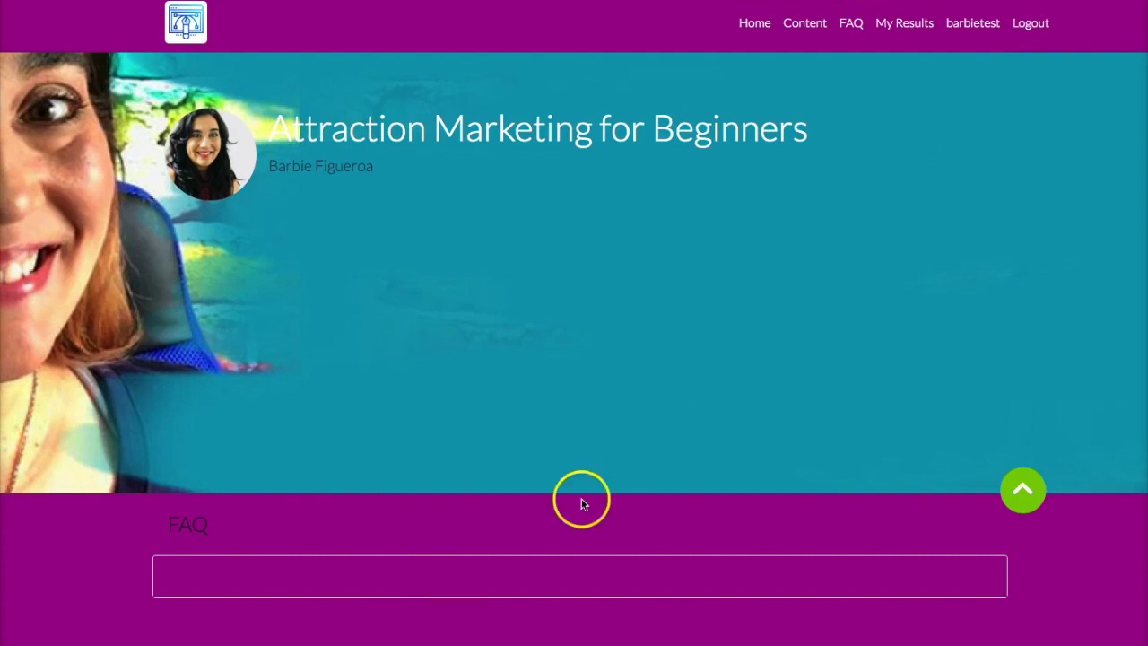